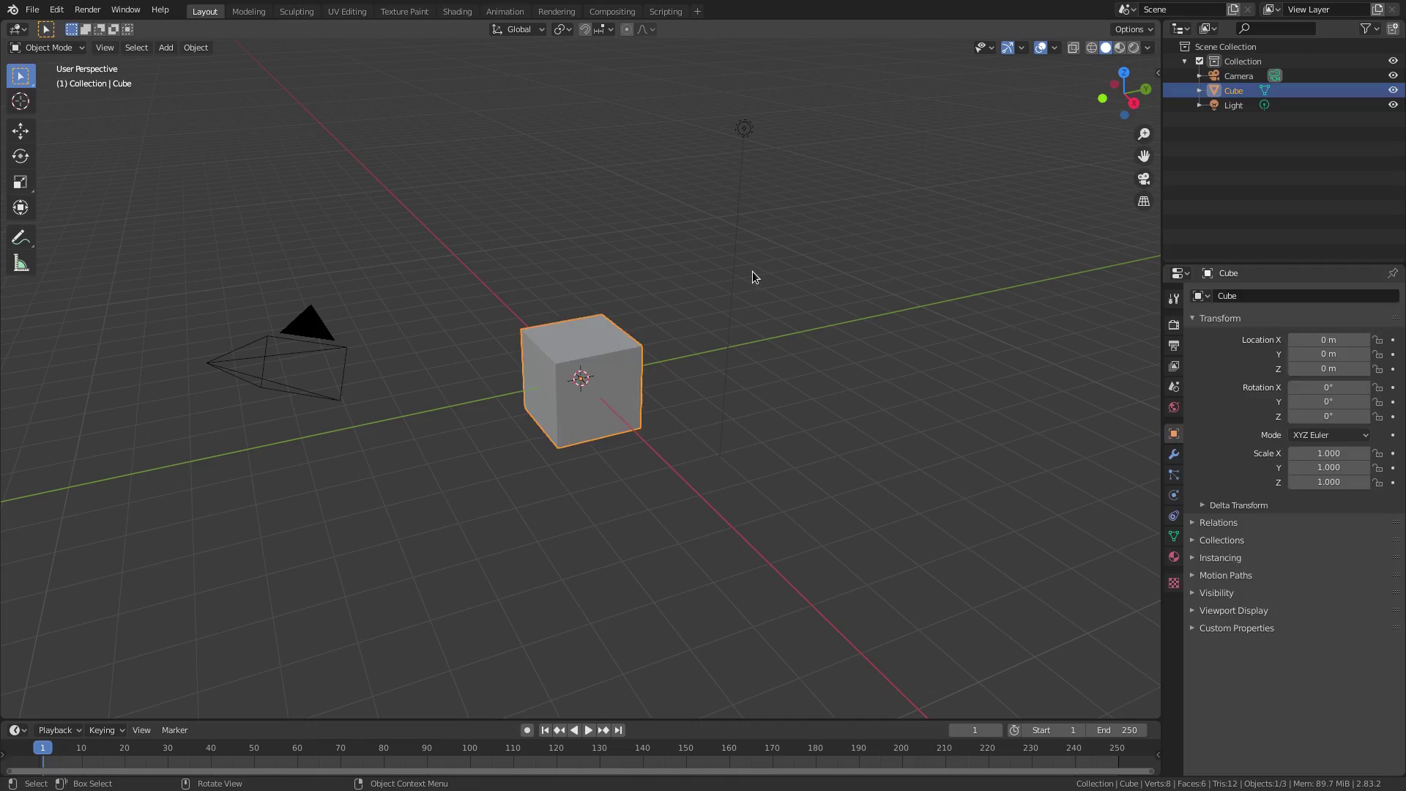
Clear the scene by deleting the default cube, light and camera
{"action": "key", "text": "Delete"}
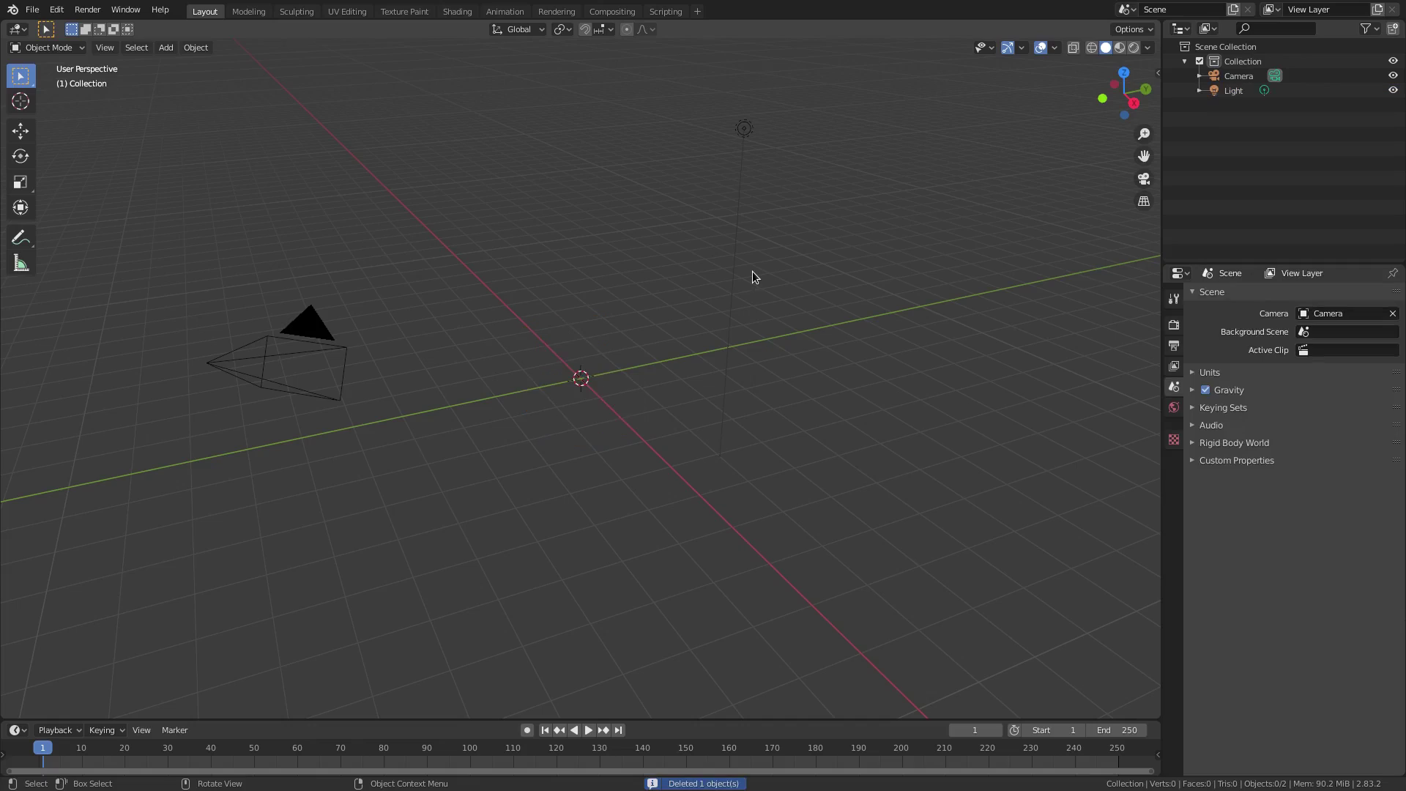
{"action": "left_click", "coordinate": [744, 130]}
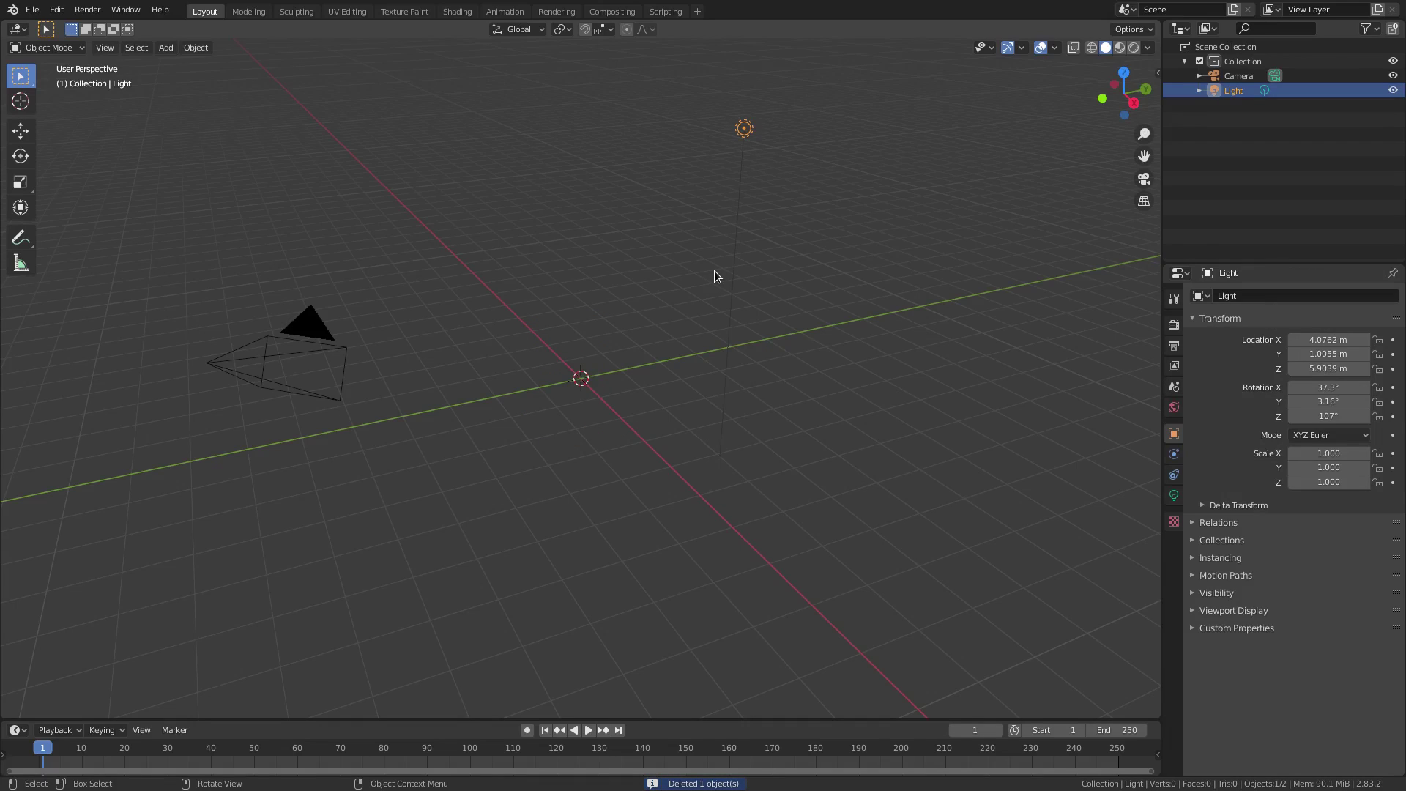
{"action": "key", "text": "Delete"}
{"action": "left_click", "coordinate": [312, 348]}
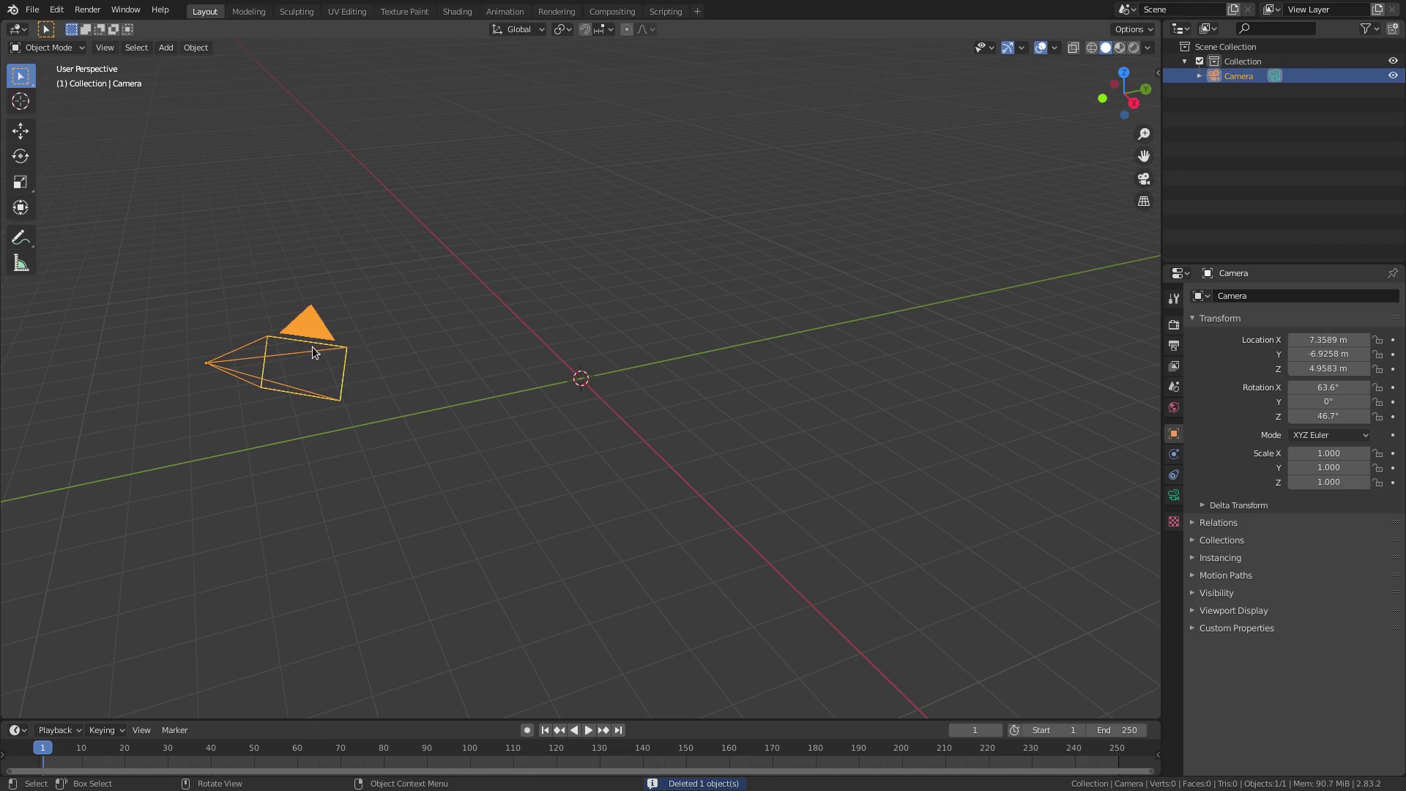
{"action": "key", "text": "g"}
{"action": "left_click", "coordinate": [173, 549]}
{"action": "scroll", "coordinate": [489, 457], "scroll_direction": "down", "scroll_amount": 5}
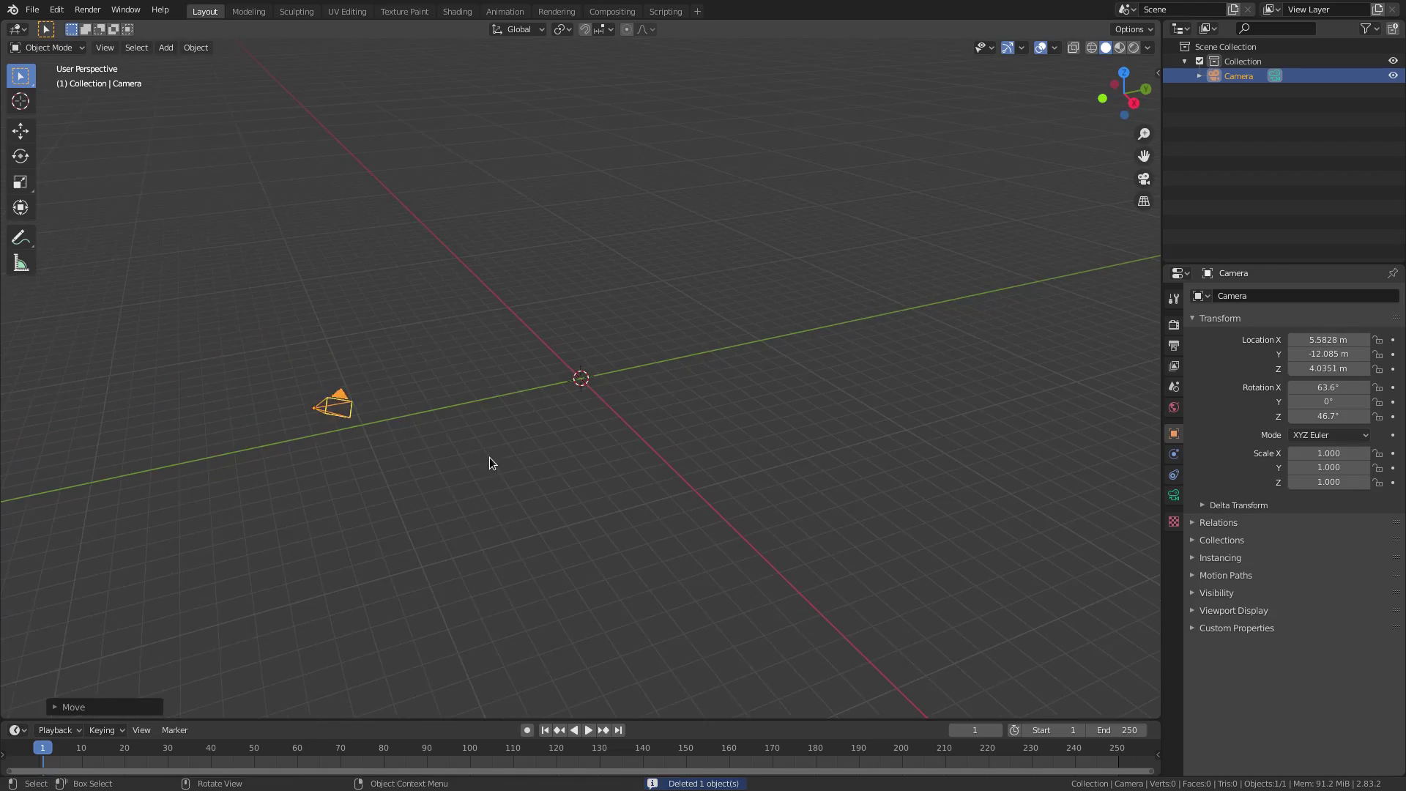
{"action": "middle_click_drag", "start_coordinate": [489, 457], "coordinate": [545, 446]}
{"action": "key", "text": "Delete"}
{"action": "middle_click_drag", "start_coordinate": [687, 366], "coordinate": [759, 369]}
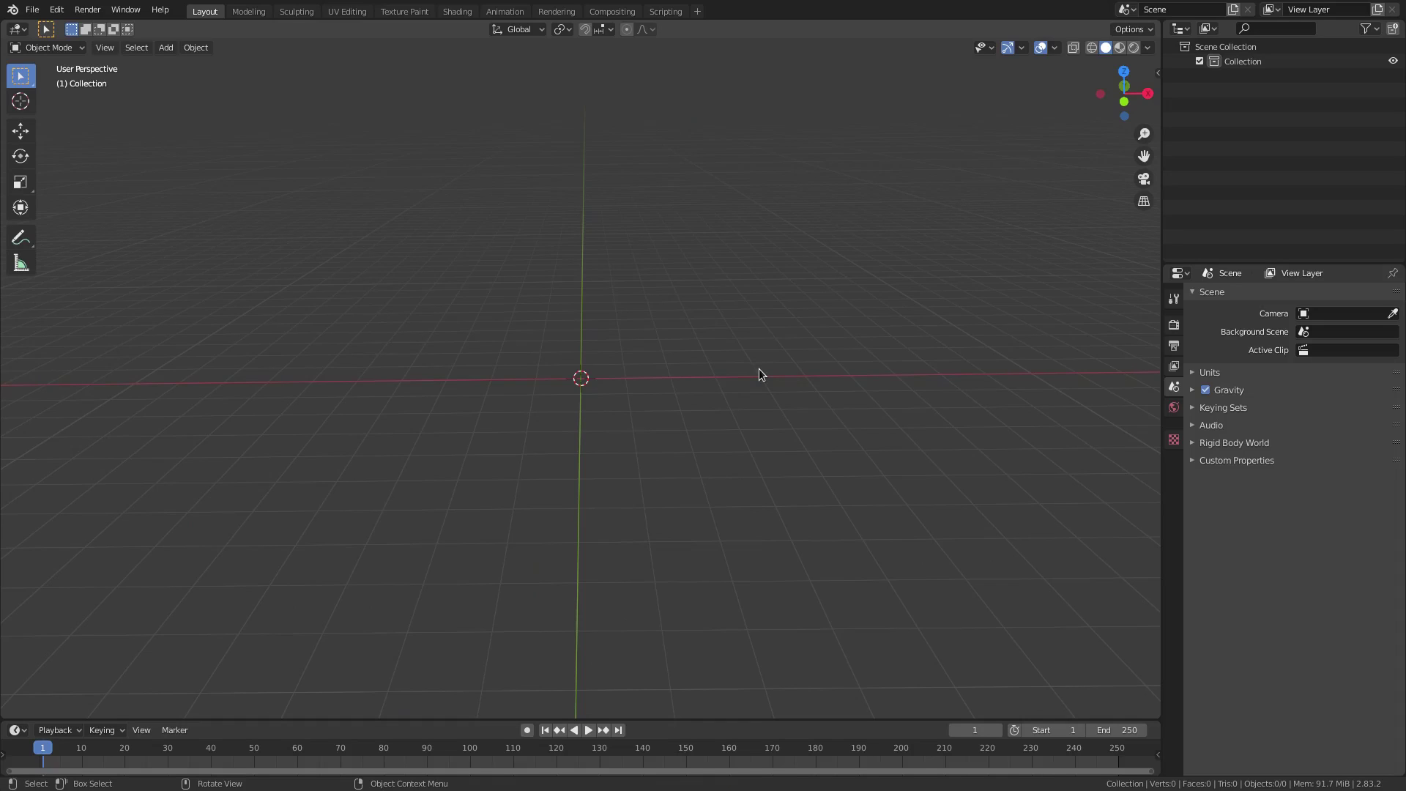
Add a ball metaball at the world origin
{"action": "middle_click_drag", "start_coordinate": [672, 288], "coordinate": [725, 288]}
{"action": "key", "text": "shift+a"}
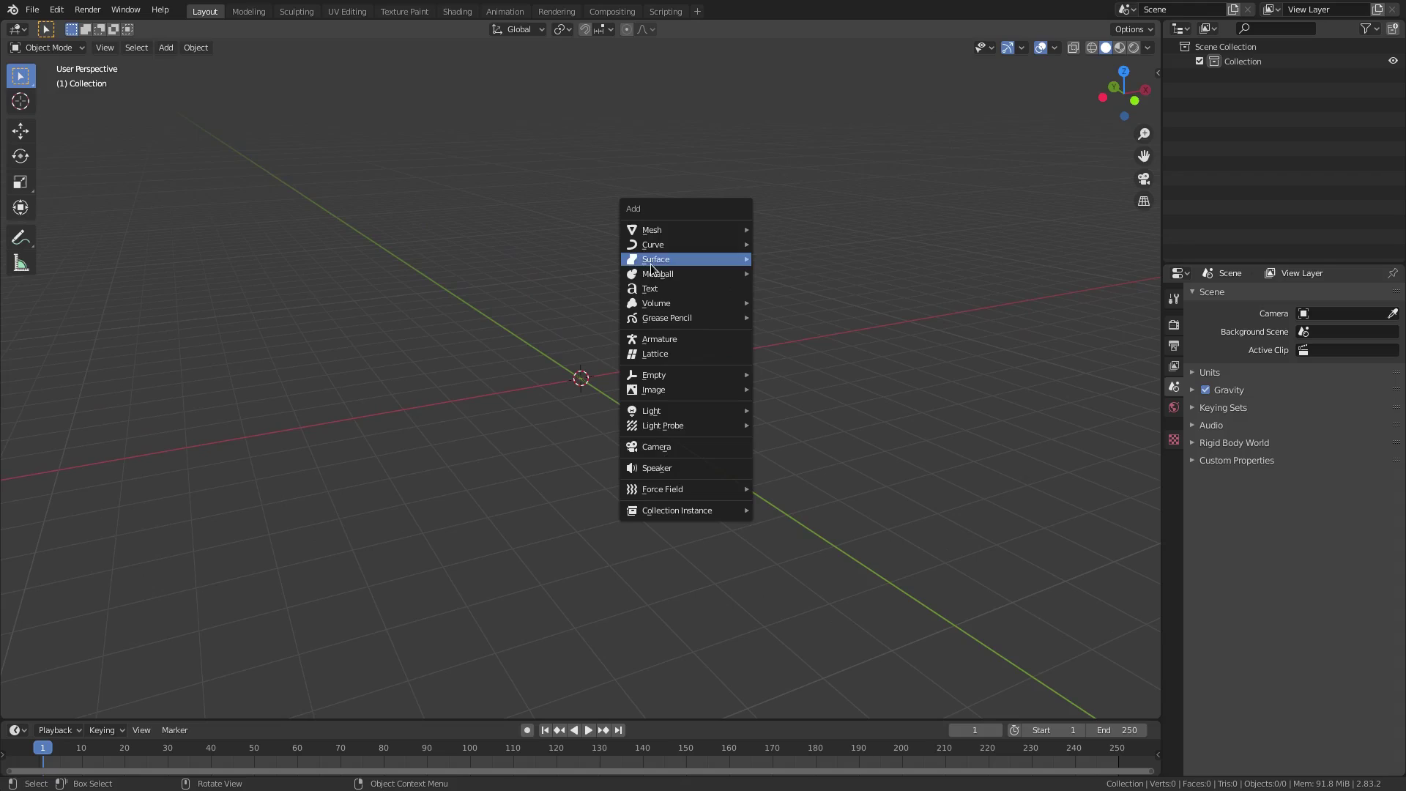
{"action": "mouse_move", "coordinate": [661, 277]}
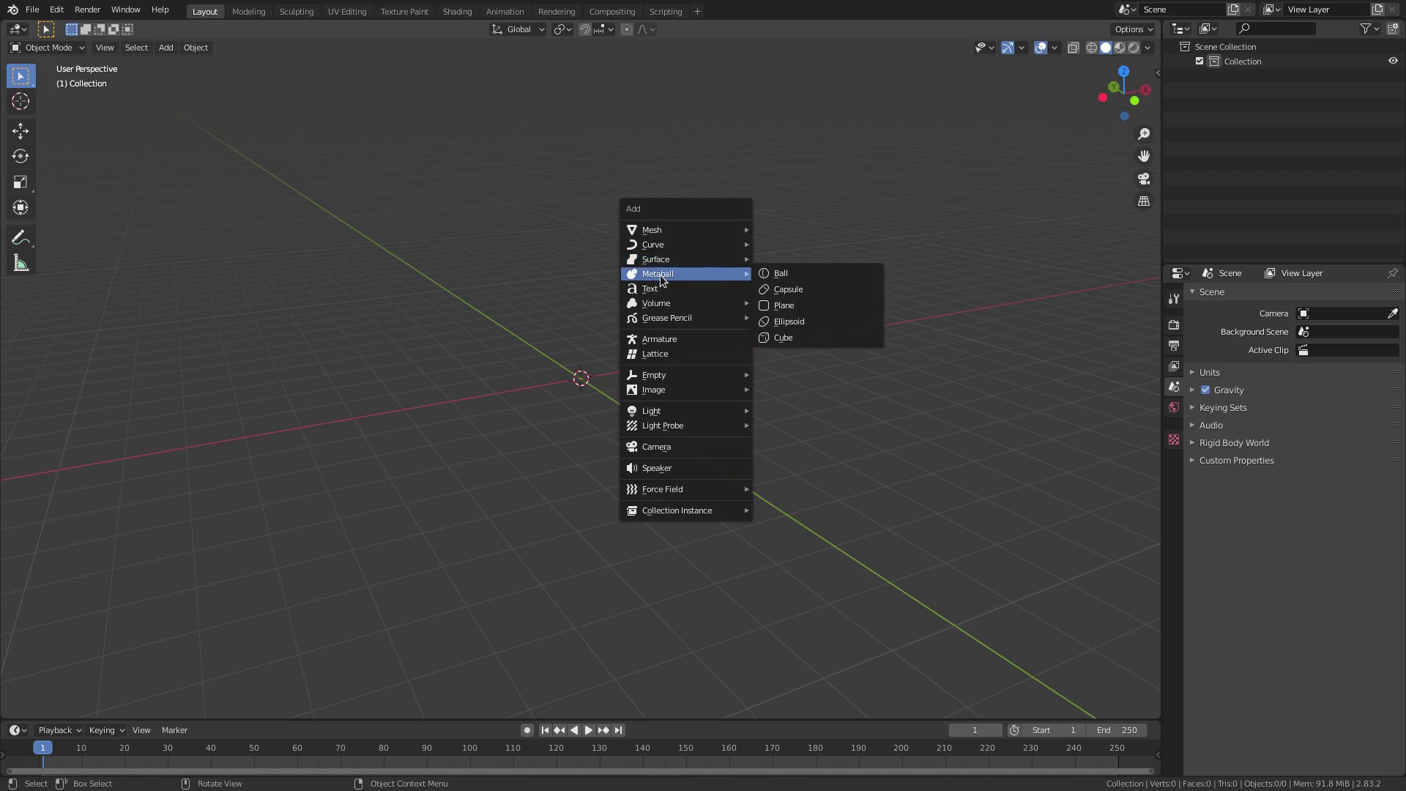
{"action": "left_click", "coordinate": [780, 278]}
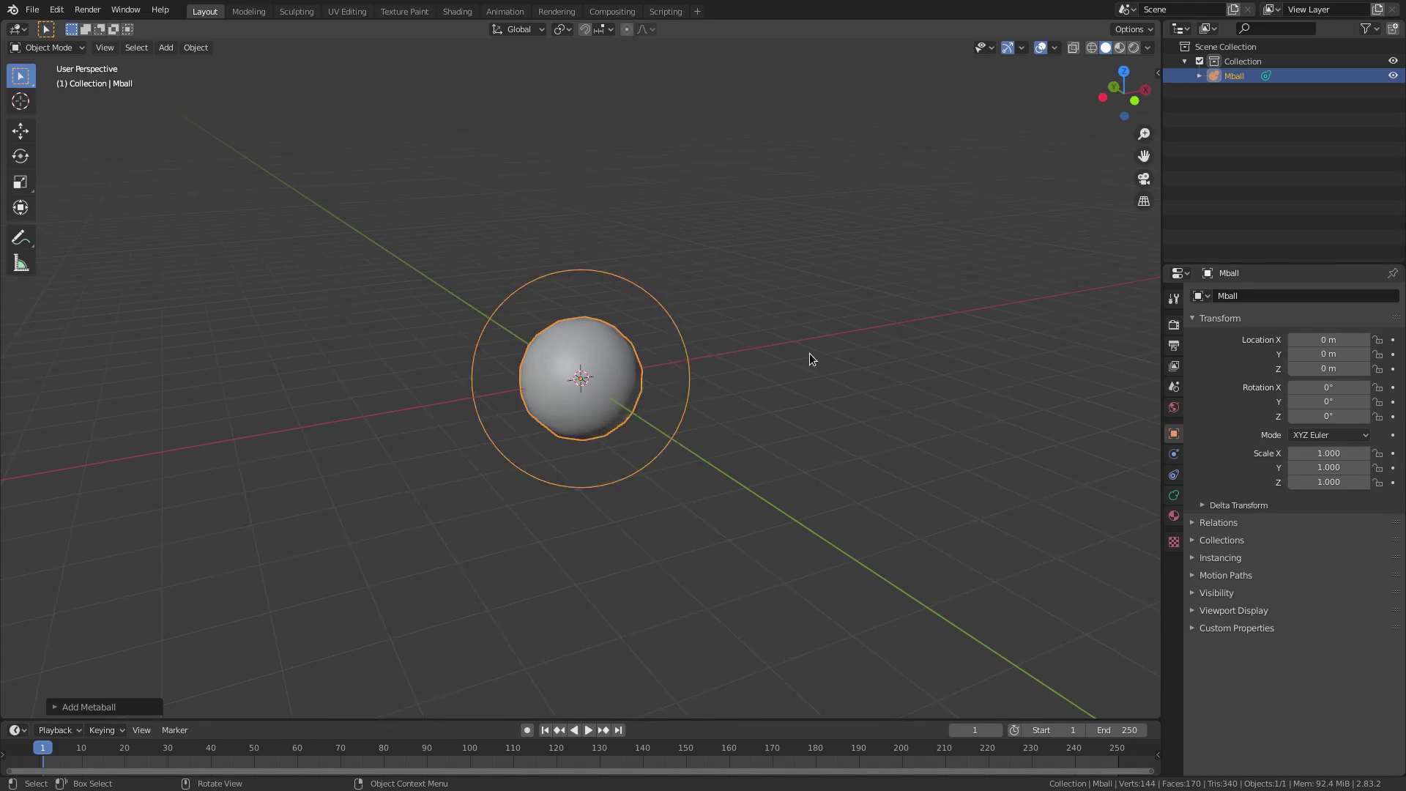
{"action": "scroll", "coordinate": [566, 329], "scroll_direction": "up", "scroll_amount": 4}
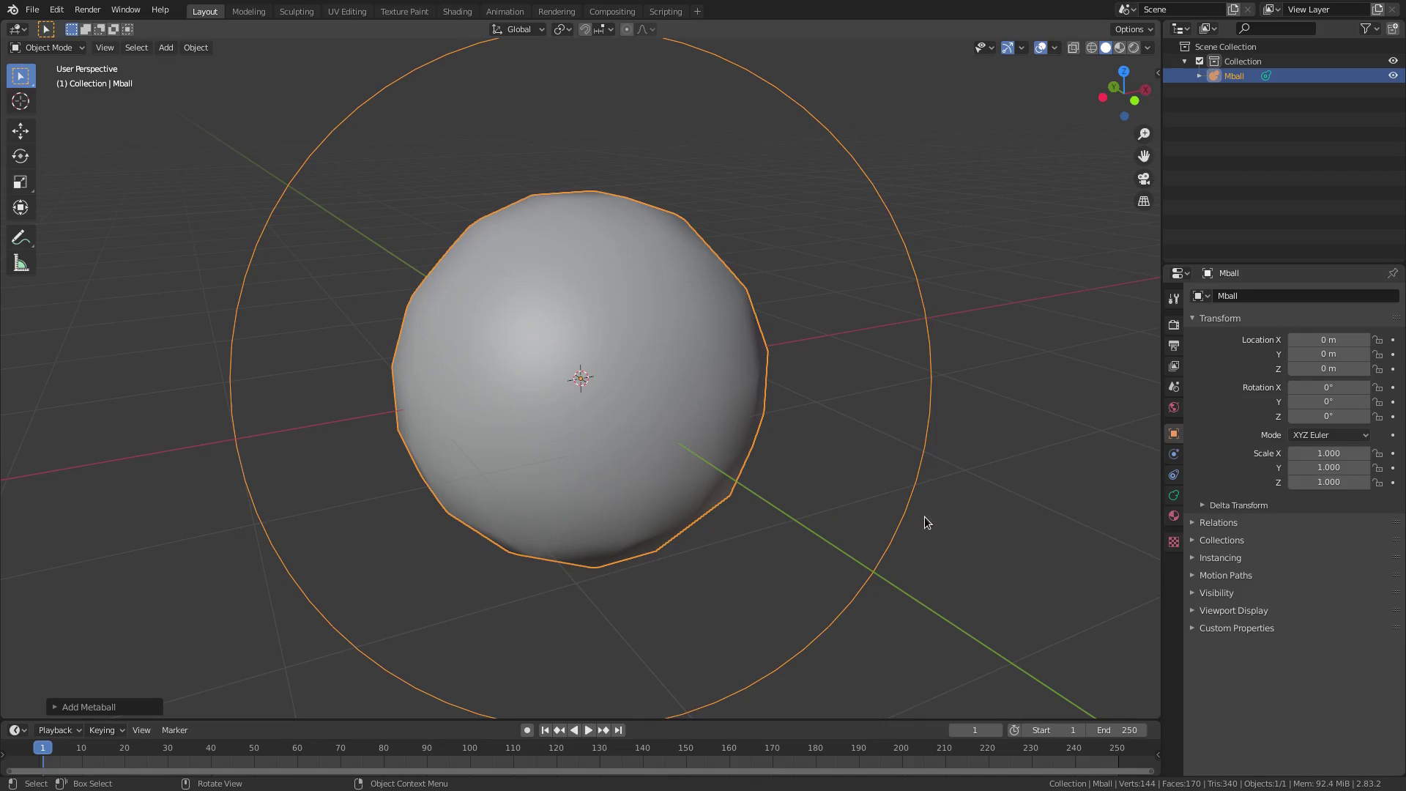
Set the metaball's viewport resolution to 0.05 m
{"action": "left_click", "coordinate": [1172, 499]}
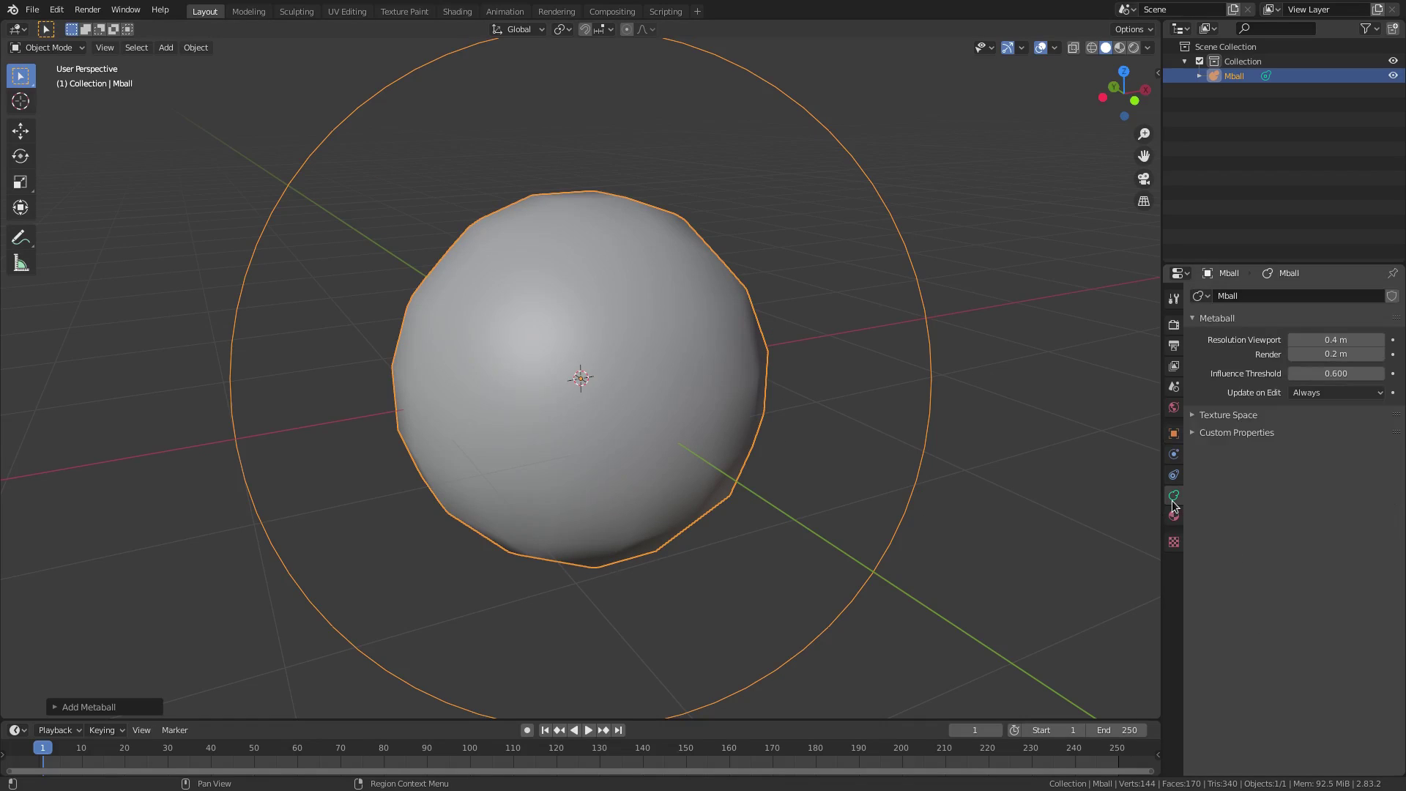
{"action": "left_click", "coordinate": [1349, 341]}
{"action": "type", "text": "0.05"}
{"action": "key", "text": "Return"}
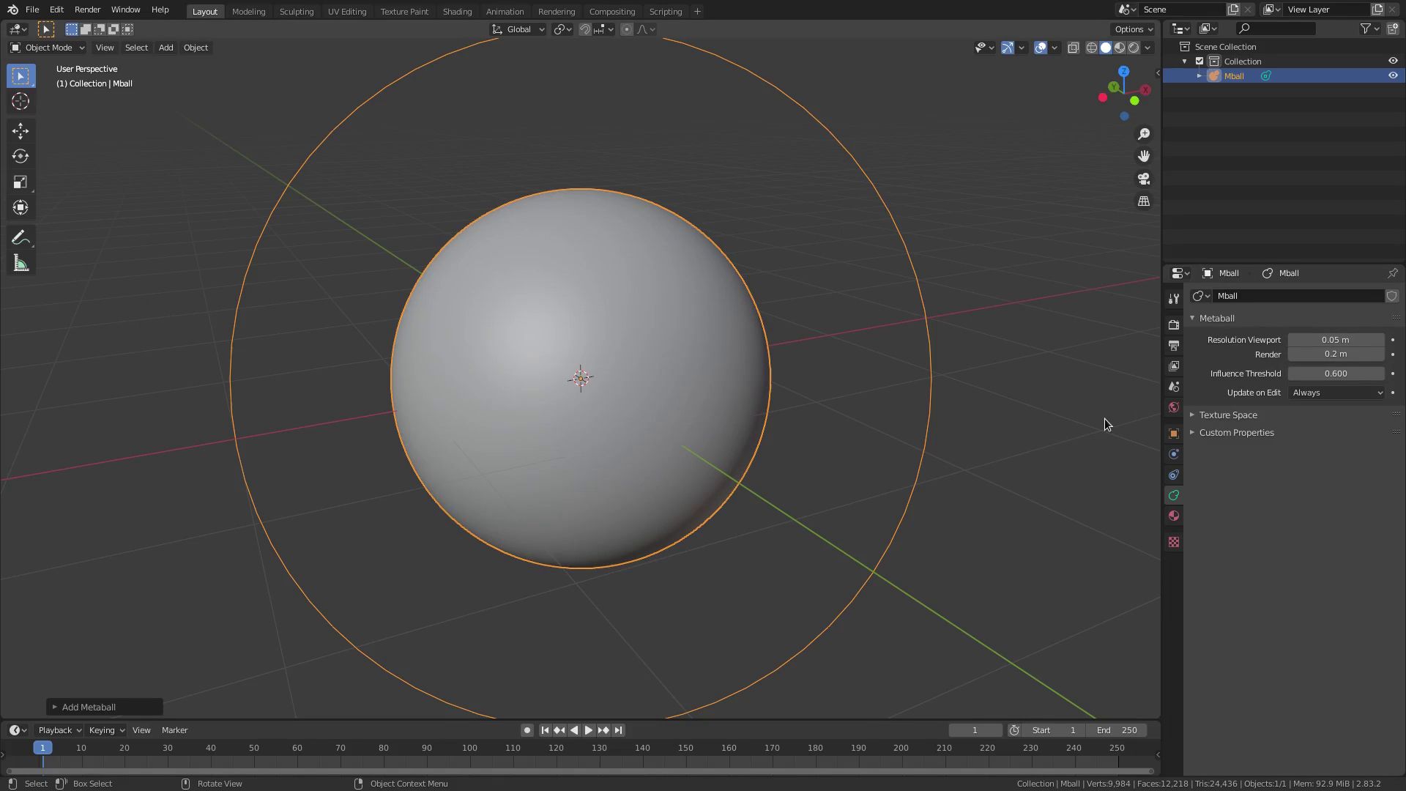
Try coarser viewport resolutions of 0.1 m and 0.2 m on the metaball and inspect its outline
{"action": "left_click", "coordinate": [1341, 341]}
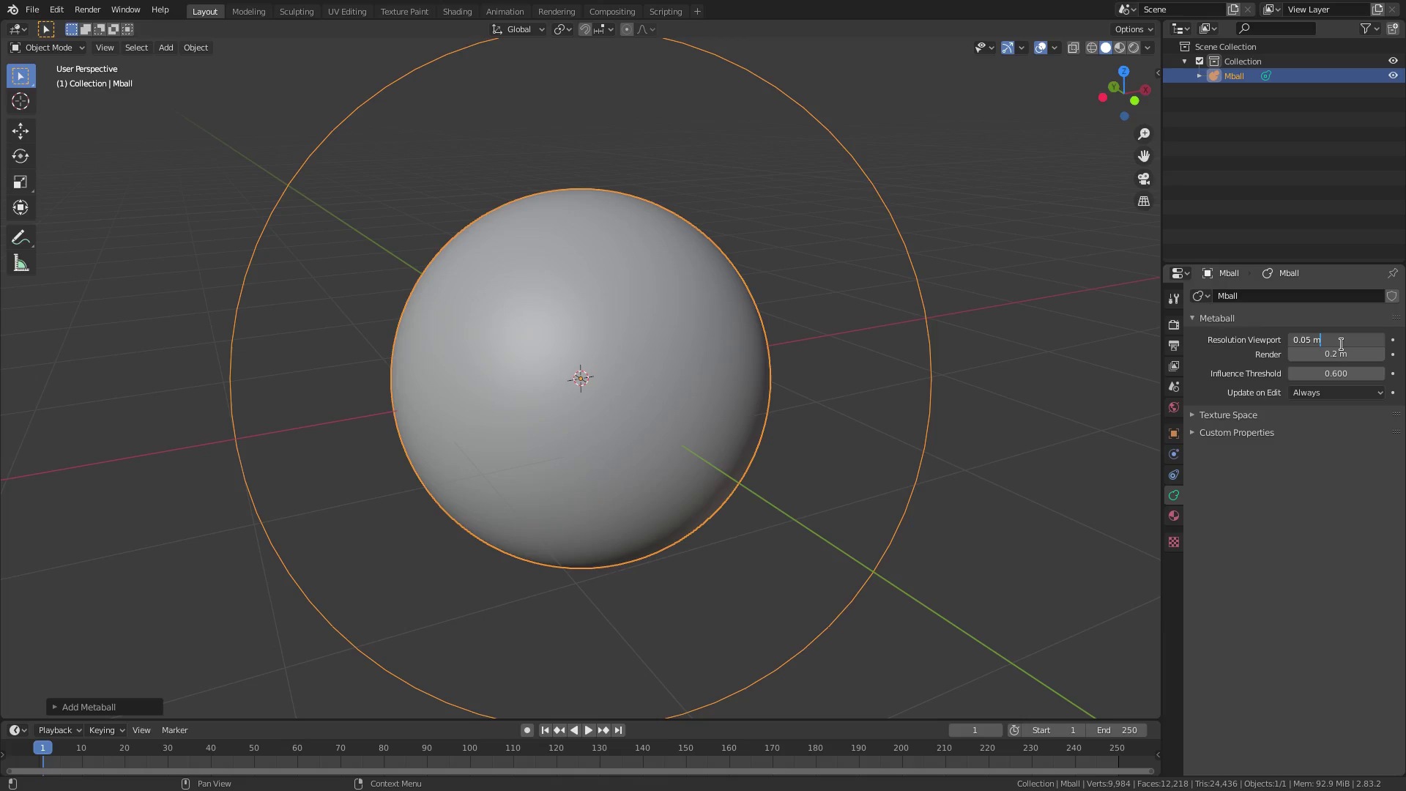
{"action": "key", "text": "BackSpace"}
{"action": "type", "text": "1"}
{"action": "key", "text": "Return"}
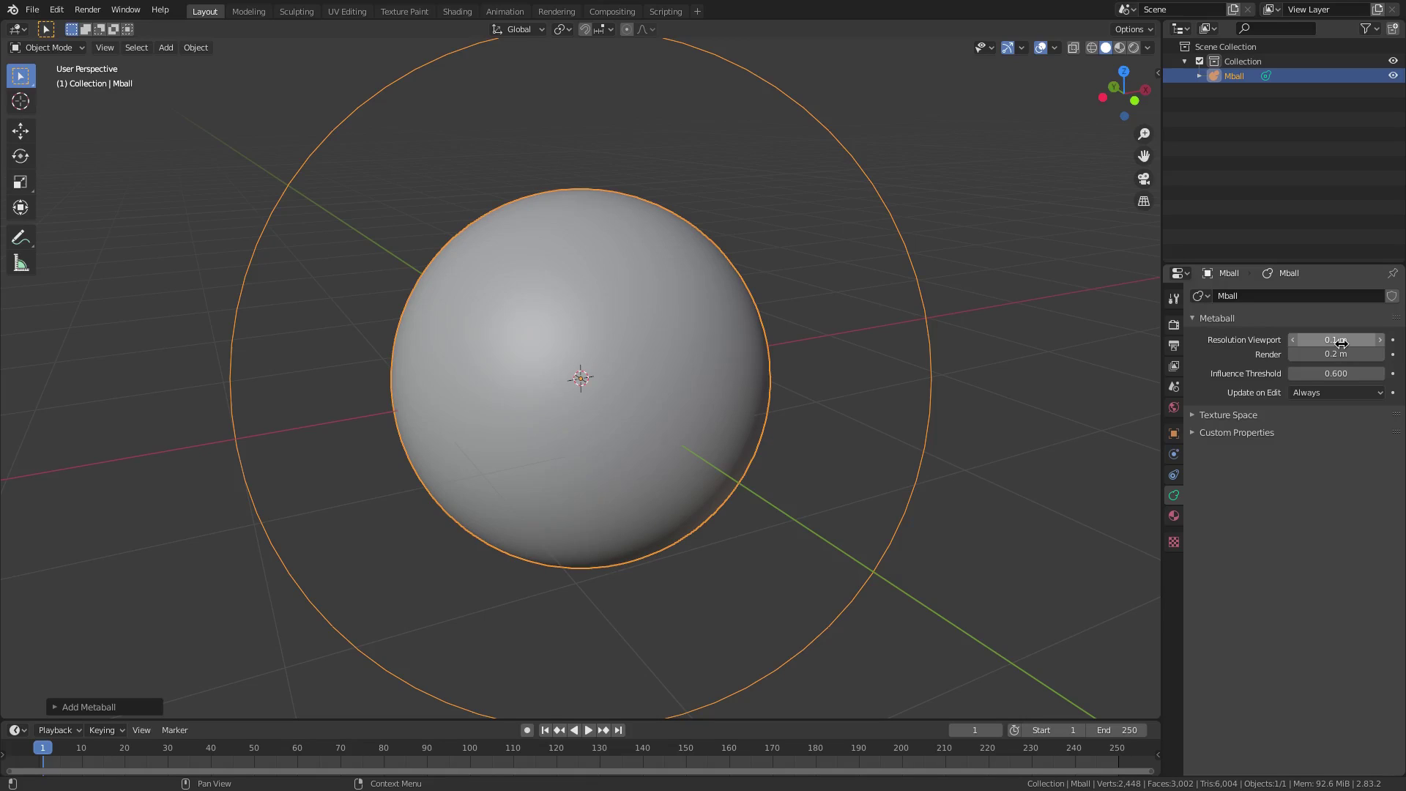
{"action": "left_click", "coordinate": [1341, 341]}
{"action": "type", "text": "2"}
{"action": "key", "text": "Return"}
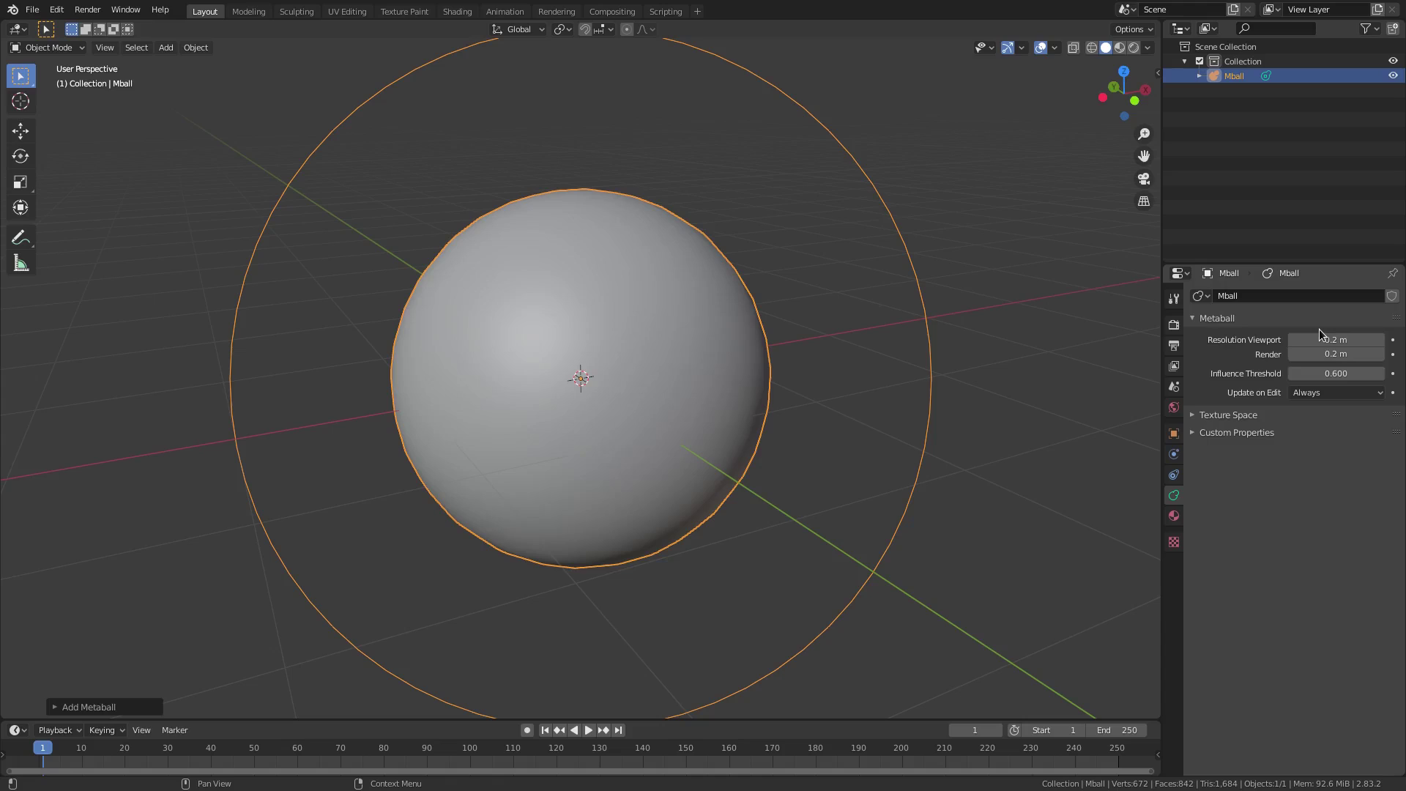
{"action": "scroll", "coordinate": [932, 250], "scroll_direction": "up", "scroll_amount": 2}
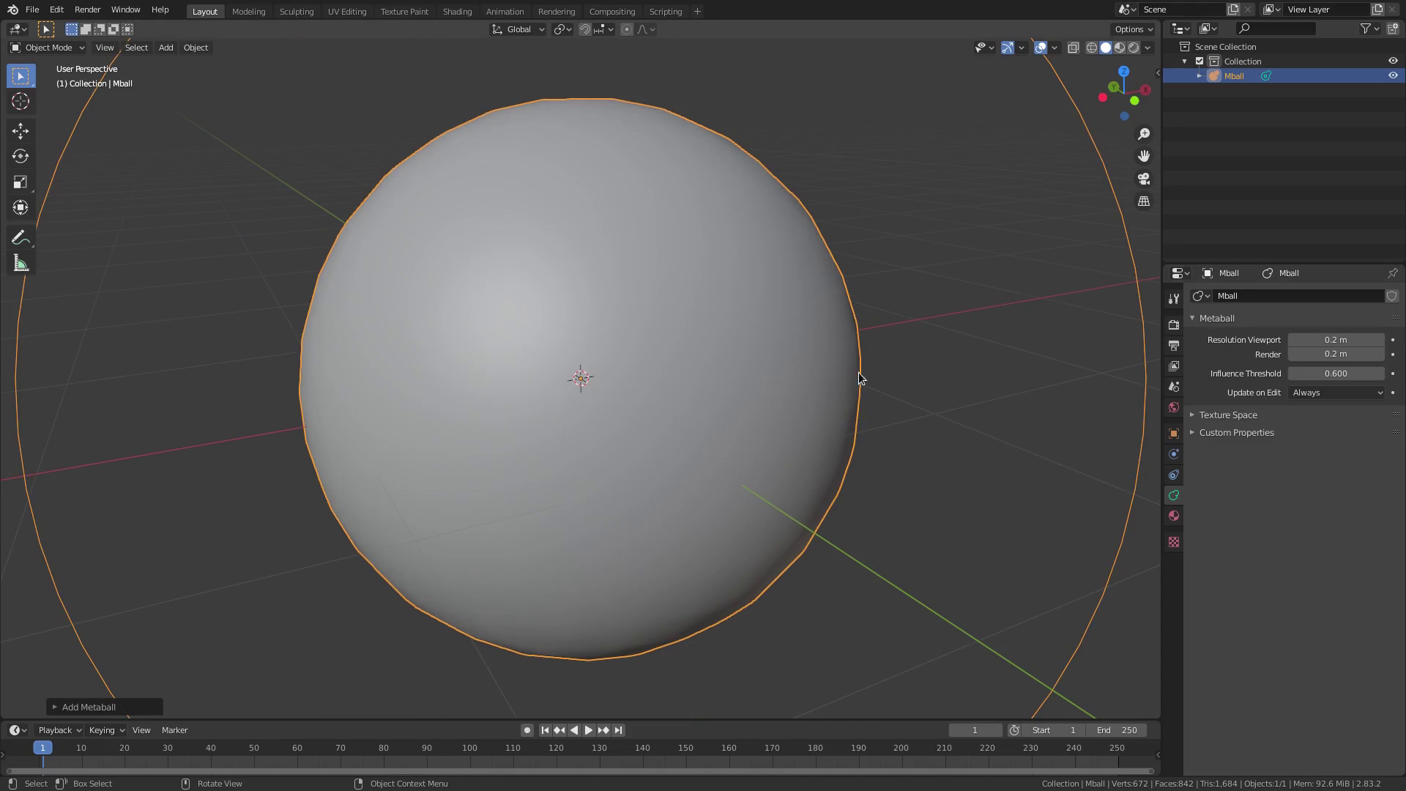
Return the metaball's viewport resolution to 0.05 m for a smooth outline
{"action": "left_click", "coordinate": [1336, 340]}
{"action": "type", "text": "0.05"}
{"action": "key", "text": "Return"}
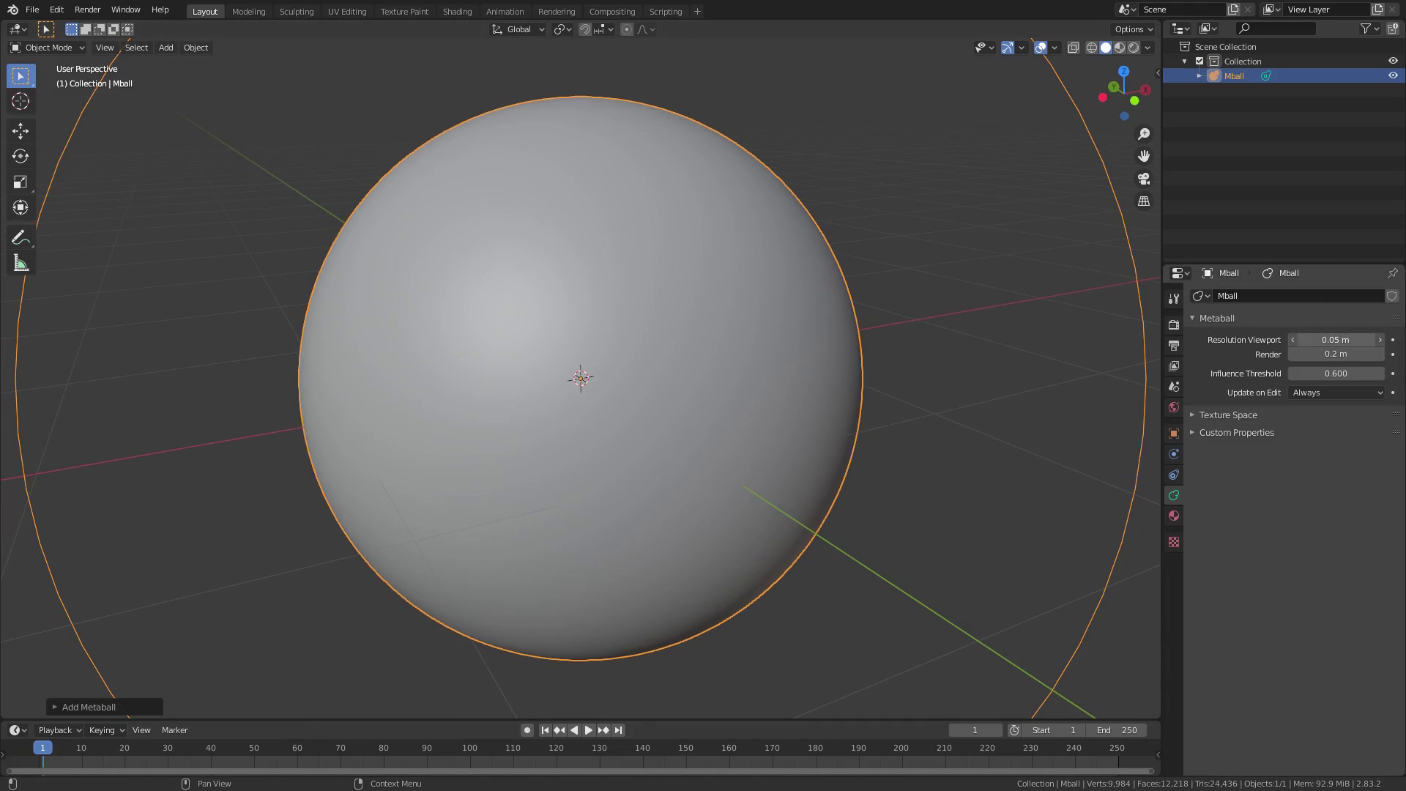
Set the metaball's influence threshold to 0.2
{"action": "key", "text": "s"}
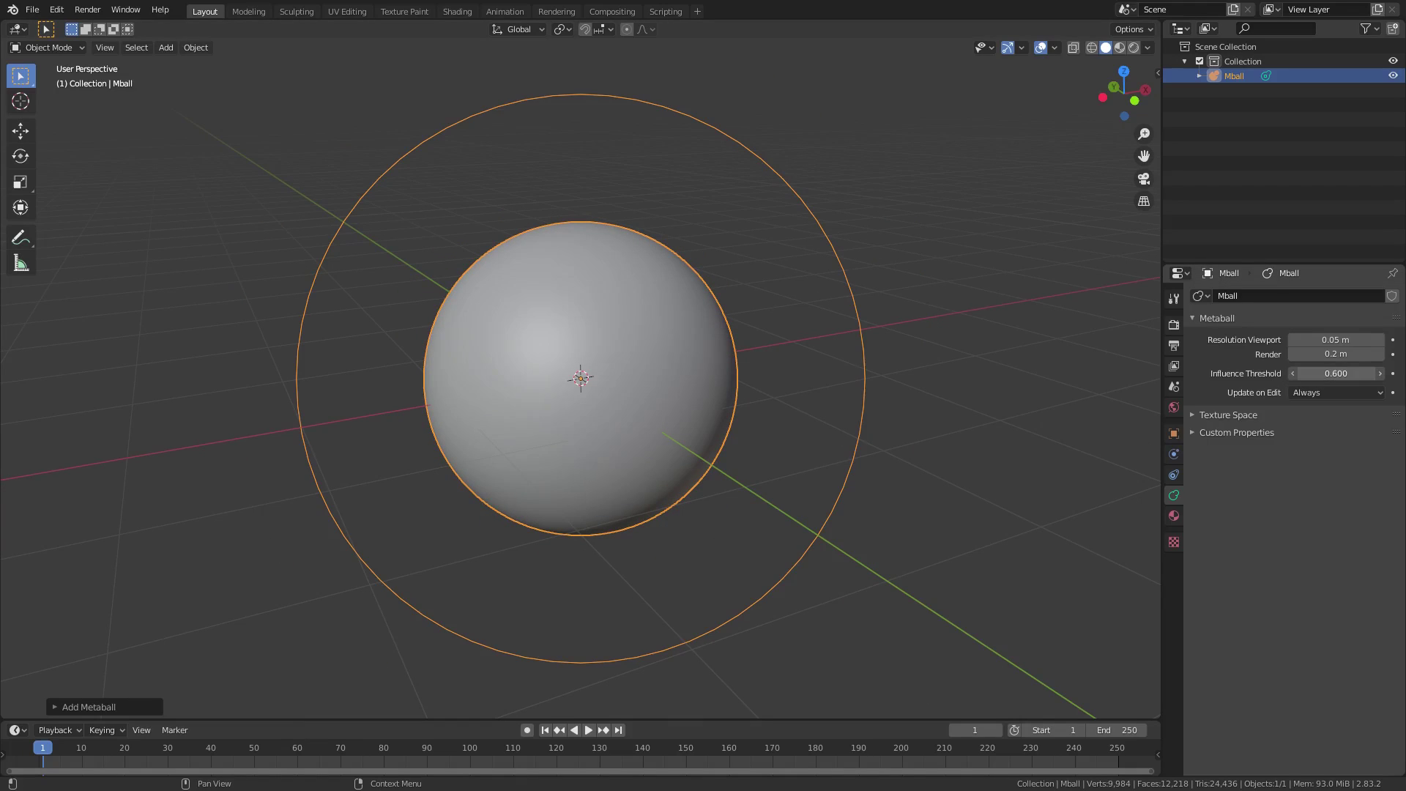
{"action": "left_click", "coordinate": [1310, 371]}
{"action": "key", "text": "BackSpace"}
{"action": "type", "text": "2"}
{"action": "key", "text": "Return"}
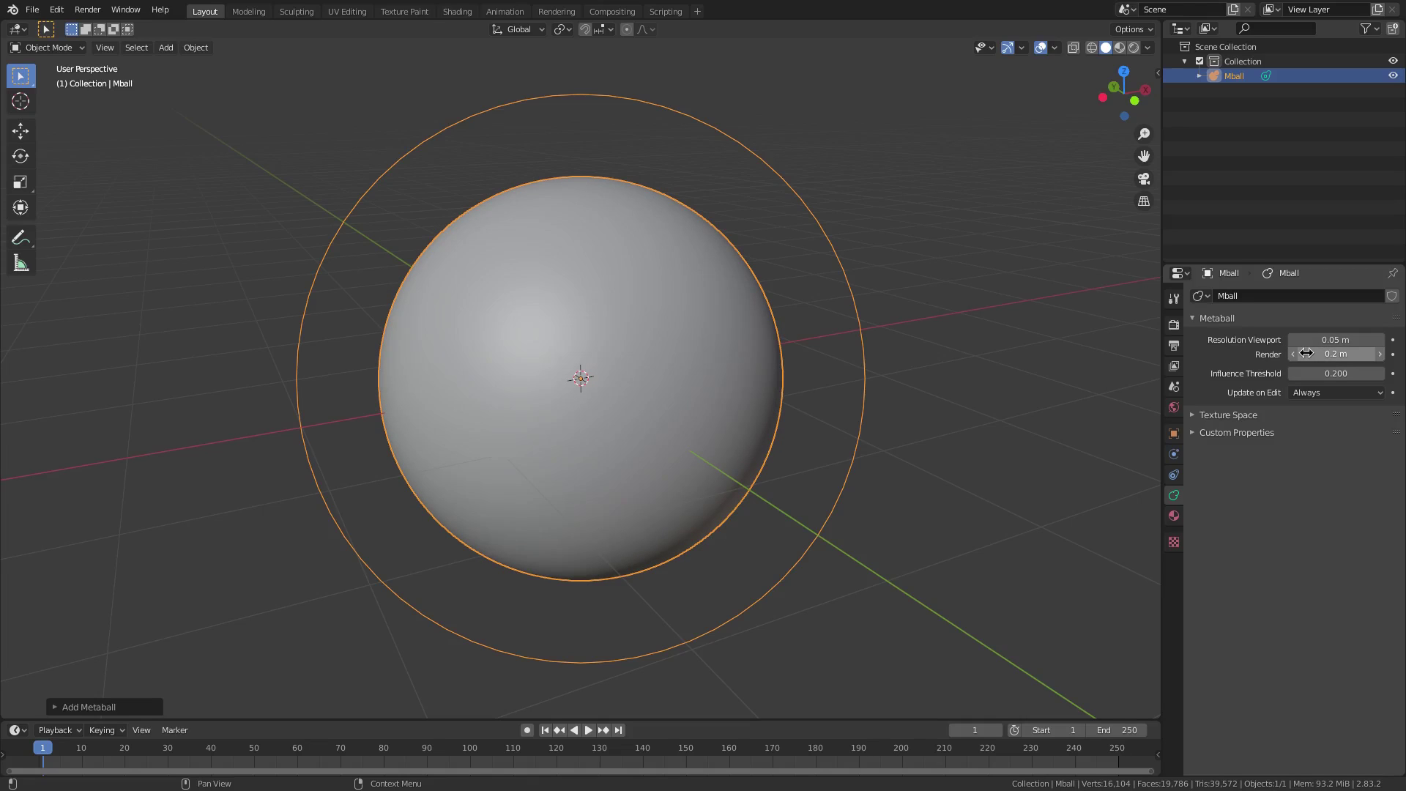
Duplicate the metaball and place the copy about 1.8 m away in the positive X direction, merging with the original
{"action": "scroll", "coordinate": [748, 540], "scroll_direction": "down", "scroll_amount": 2}
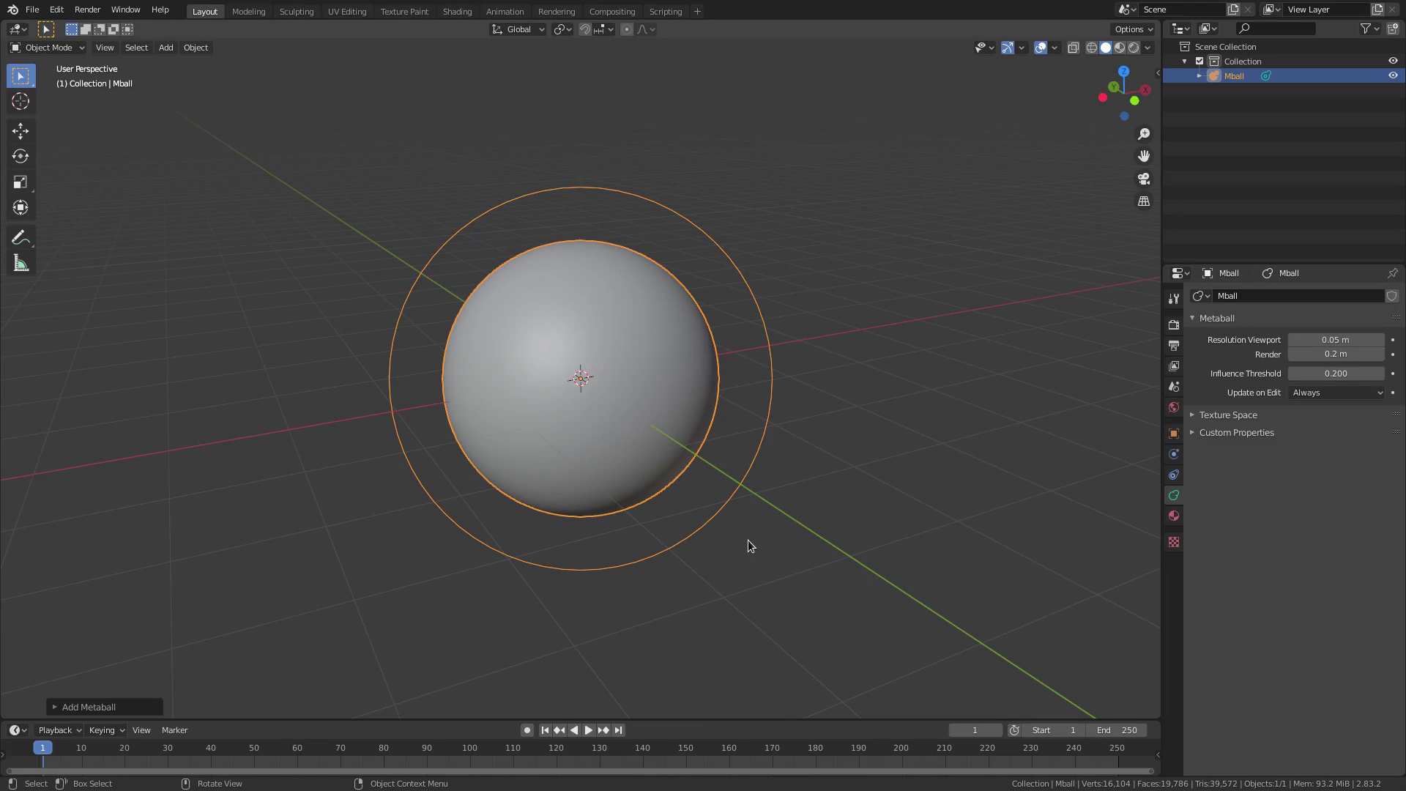
{"action": "middle_click_drag", "start_coordinate": [805, 490], "coordinate": [762, 476]}
{"action": "key", "text": "shift+d"}
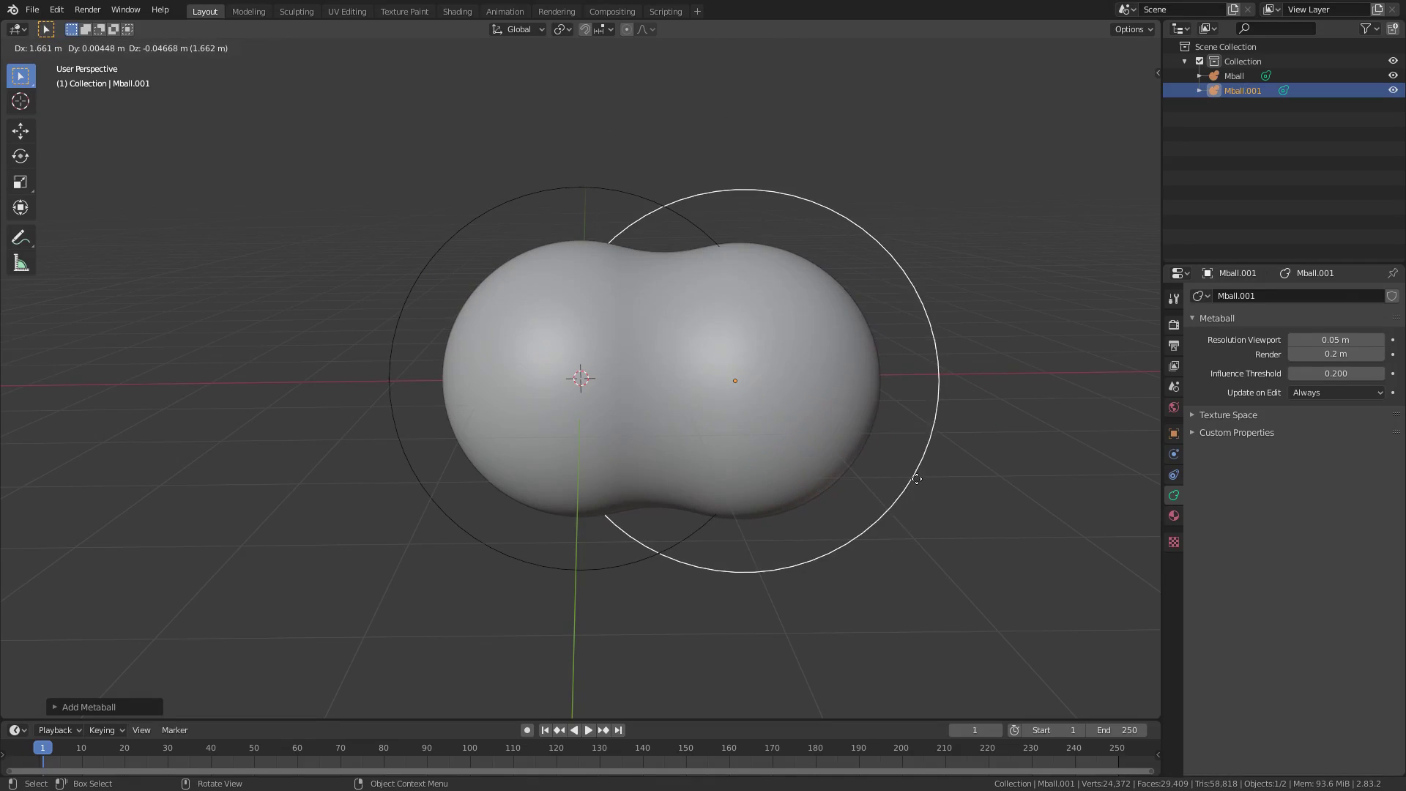
{"action": "left_click", "coordinate": [929, 487]}
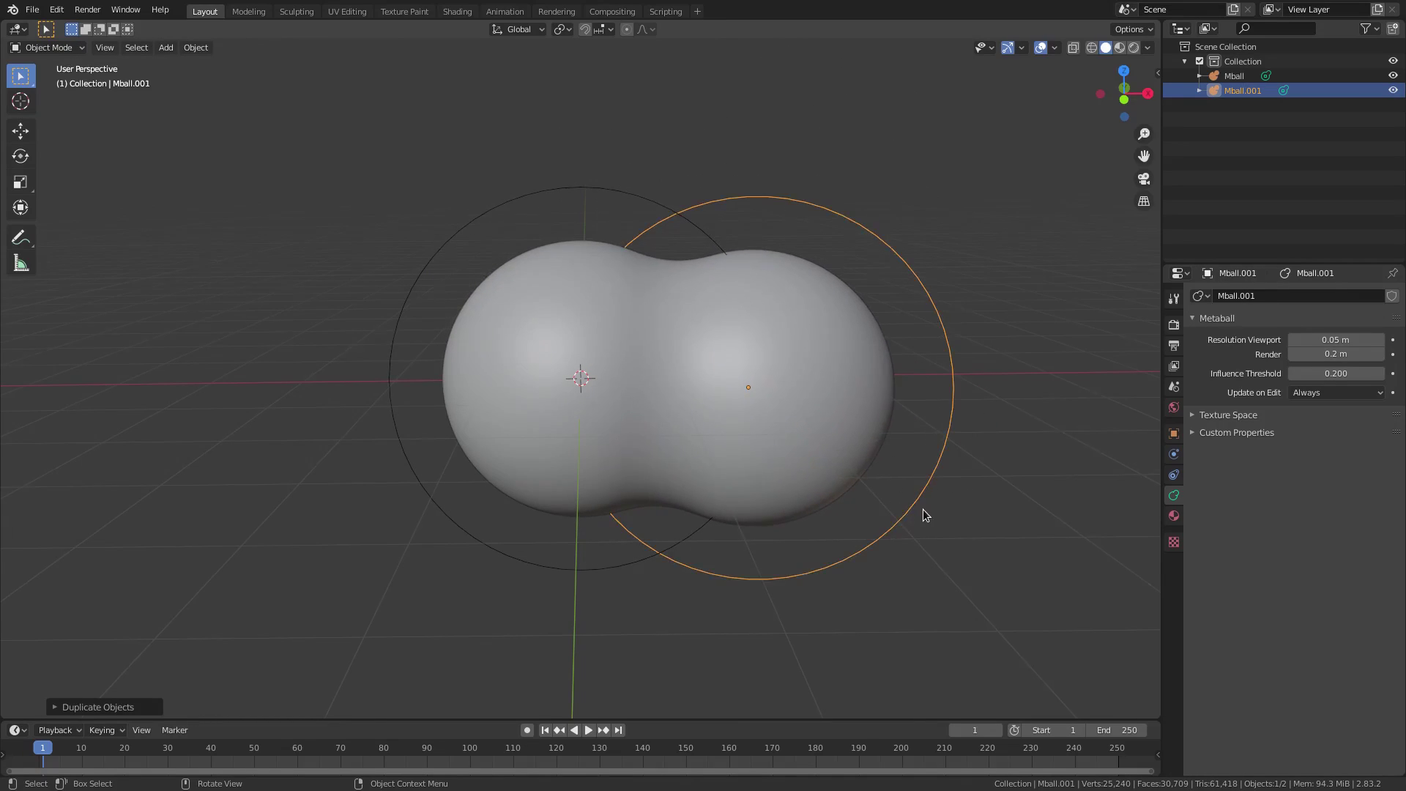
Make two more metaball copies, placing one above the second ball and the other beyond it at the positive X end
{"action": "key", "text": "KP_1"}
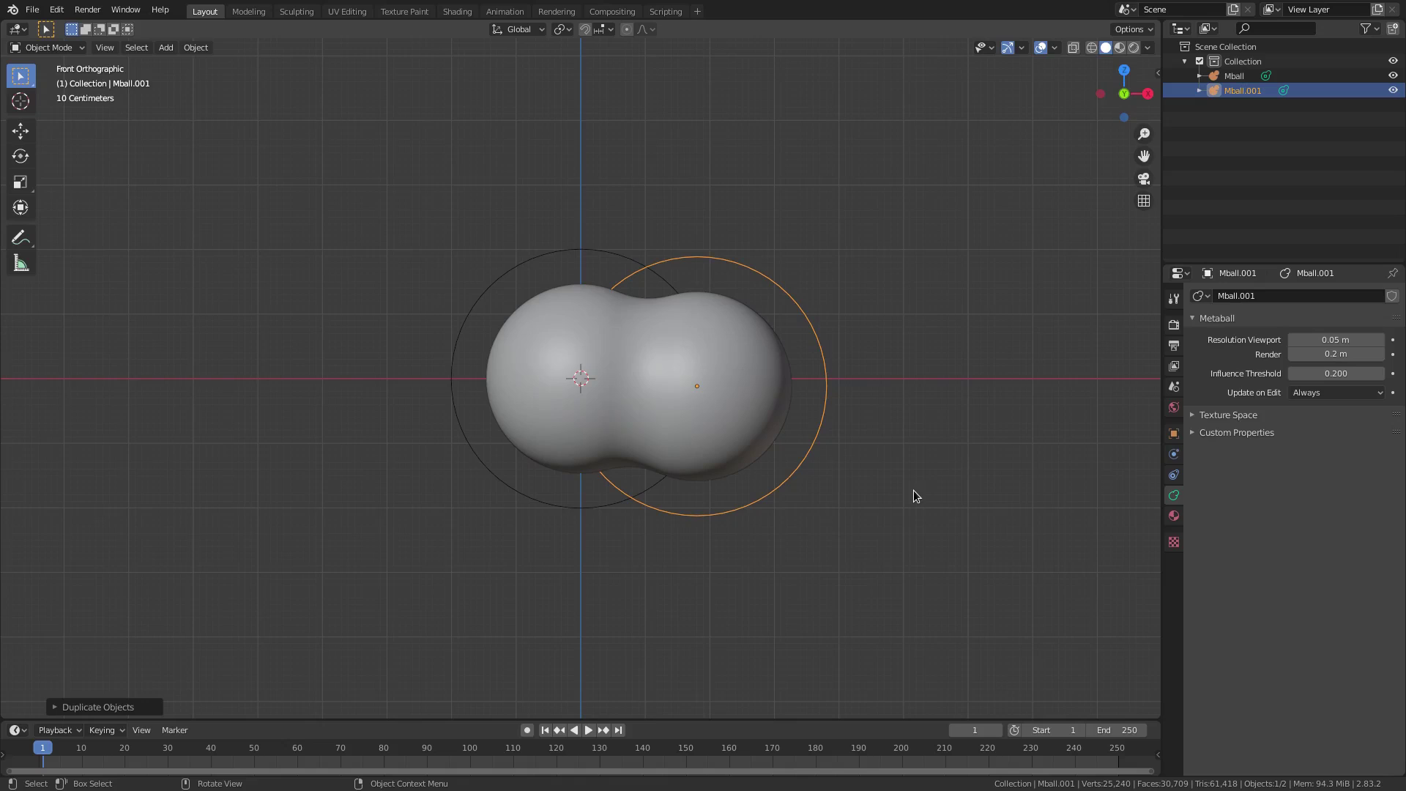
{"action": "middle_click_drag", "start_coordinate": [913, 490], "coordinate": [776, 563]}
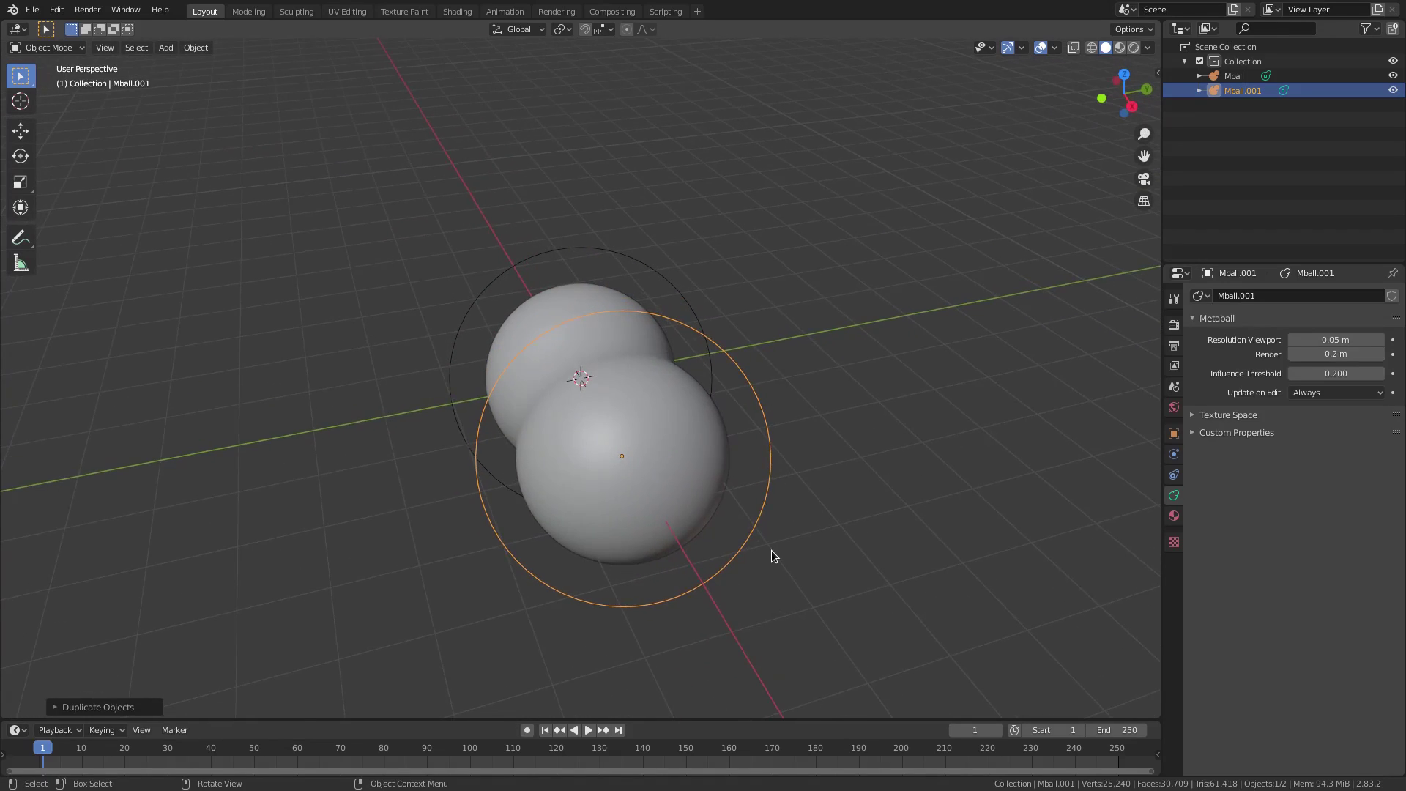
{"action": "key", "text": "KP_1"}
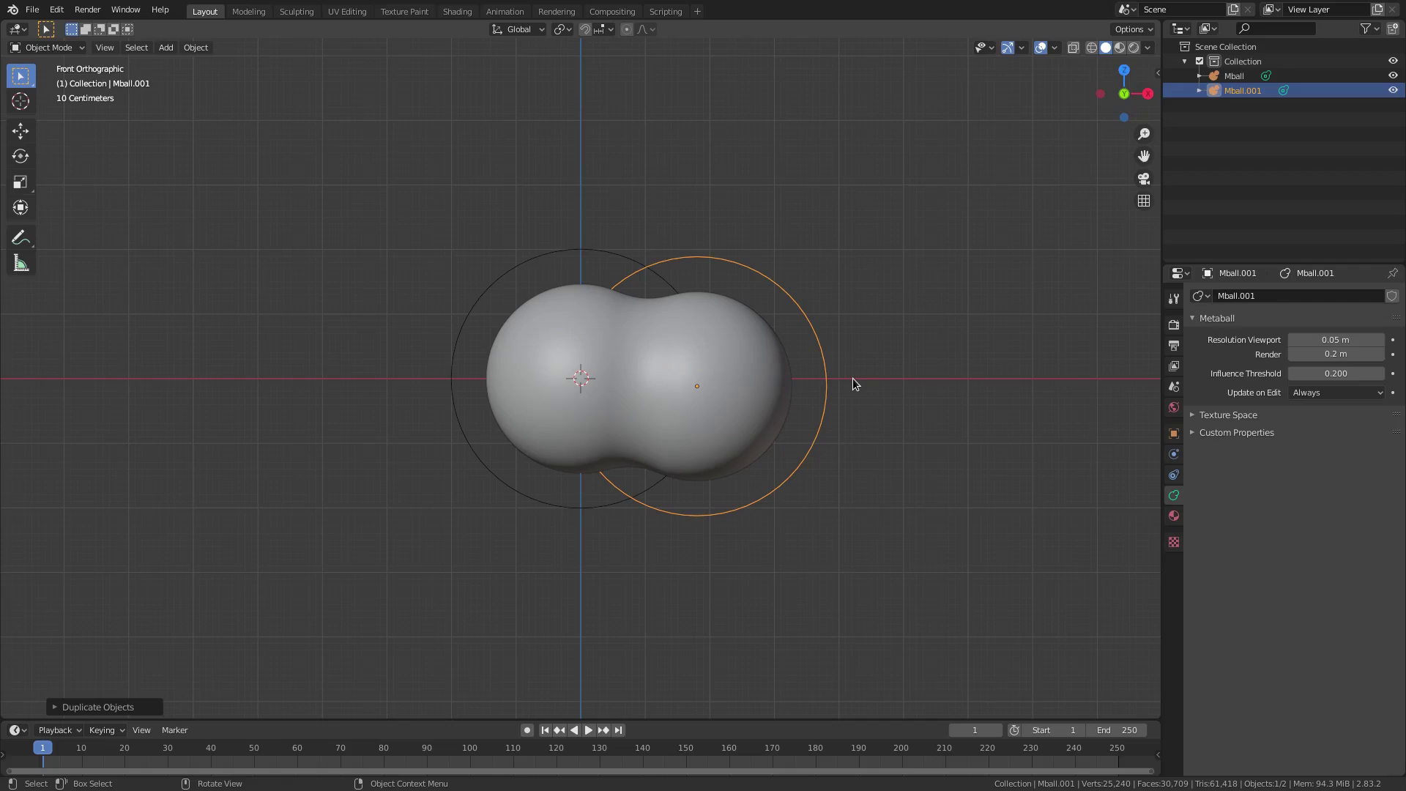
{"action": "middle_click_drag", "start_coordinate": [849, 389], "coordinate": [829, 407]}
{"action": "middle_click_drag", "start_coordinate": [1054, 459], "coordinate": [1009, 460]}
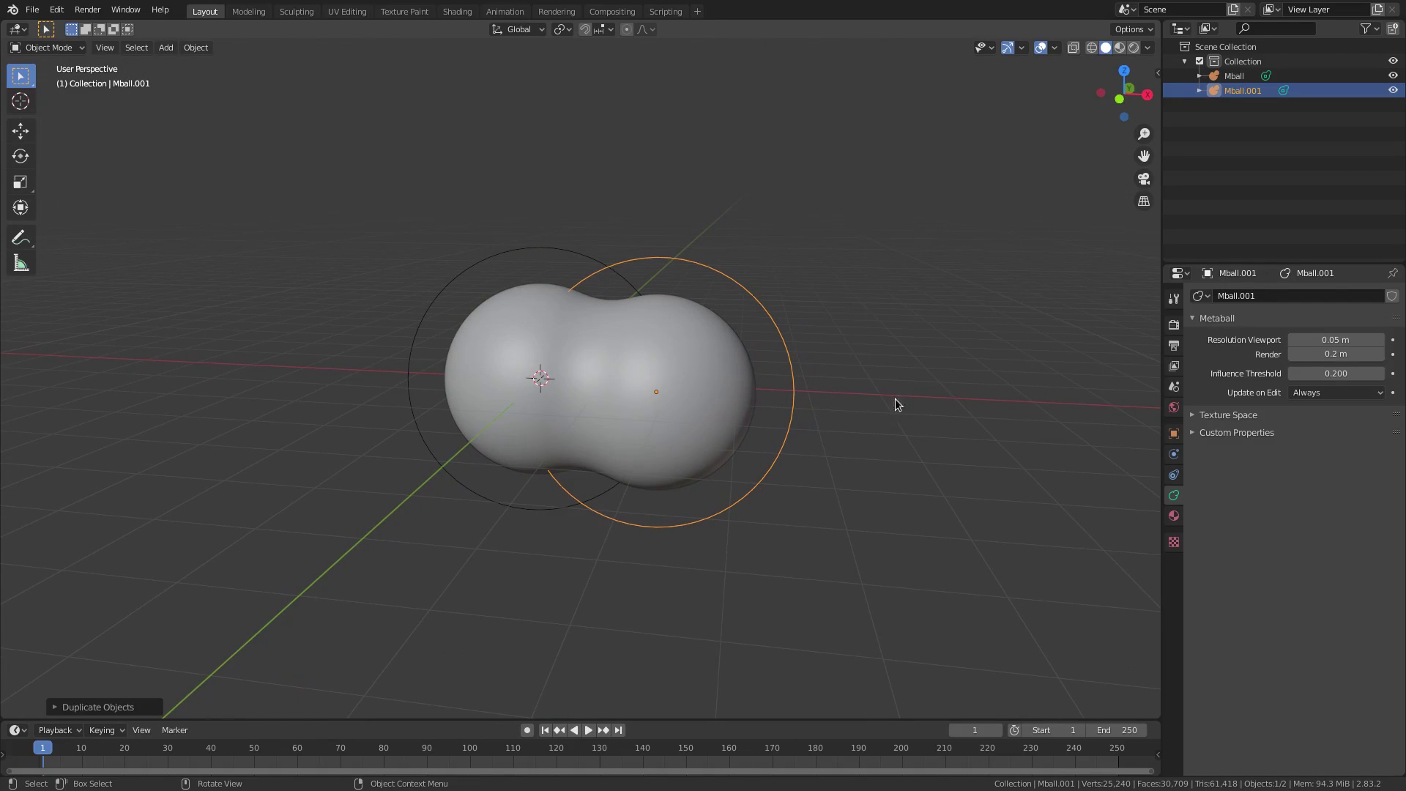
{"action": "key", "text": "shift+d"}
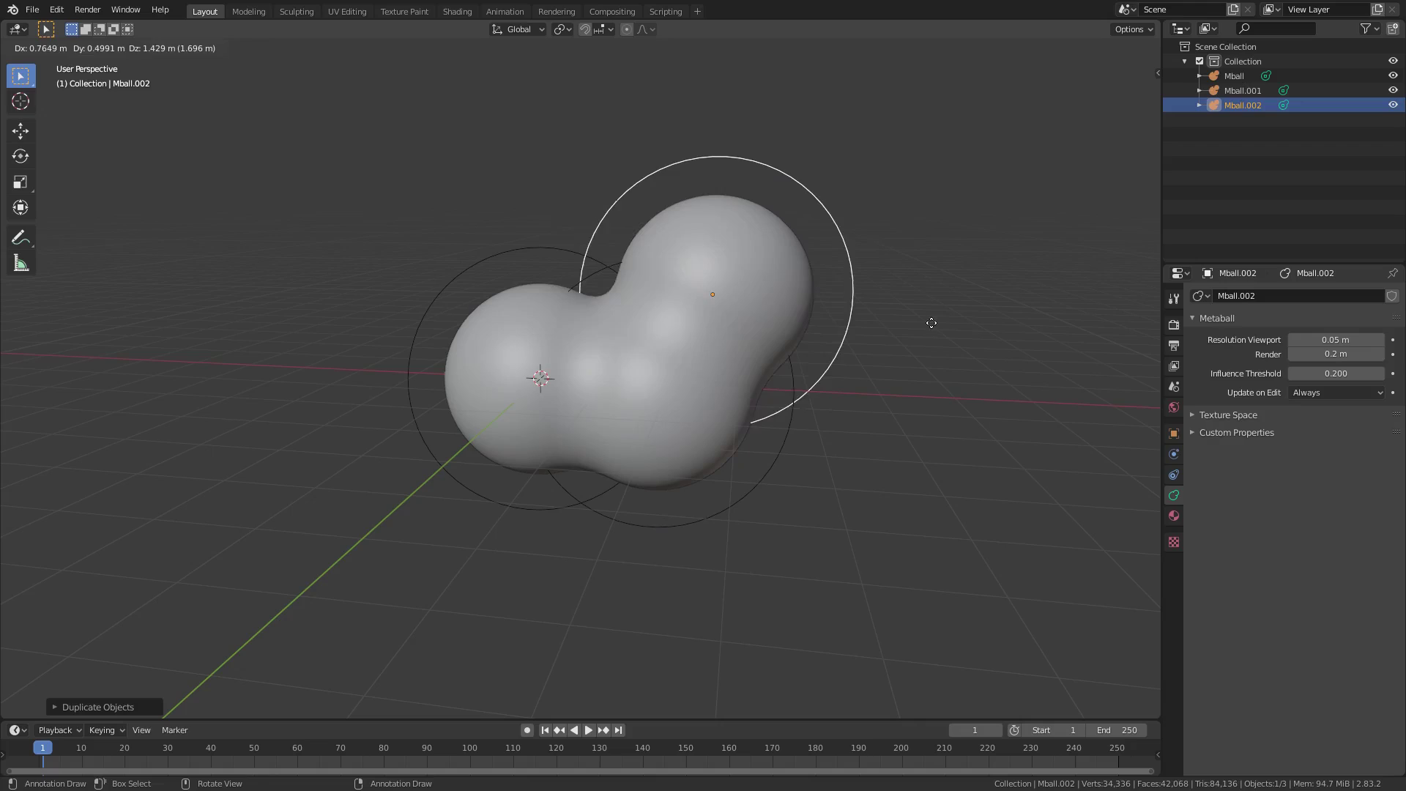
{"action": "left_click", "coordinate": [912, 328]}
{"action": "key", "text": "shift+d"}
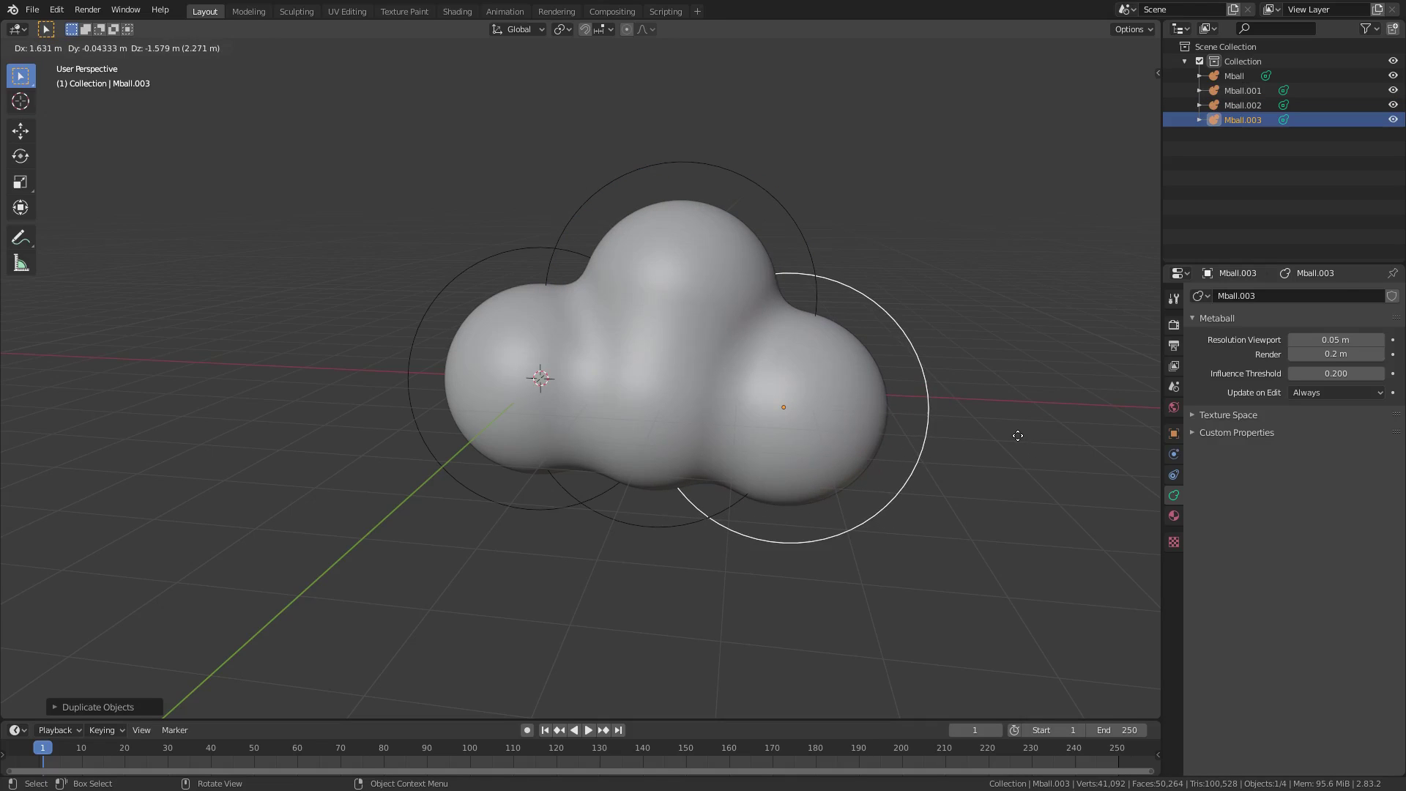
{"action": "left_click", "coordinate": [1021, 431]}
Duplicate the end metaball and place the copy farther along positive X to lengthen the cloud
{"action": "middle_click_drag", "start_coordinate": [952, 421], "coordinate": [823, 409]}
{"action": "key", "text": "shift+d"}
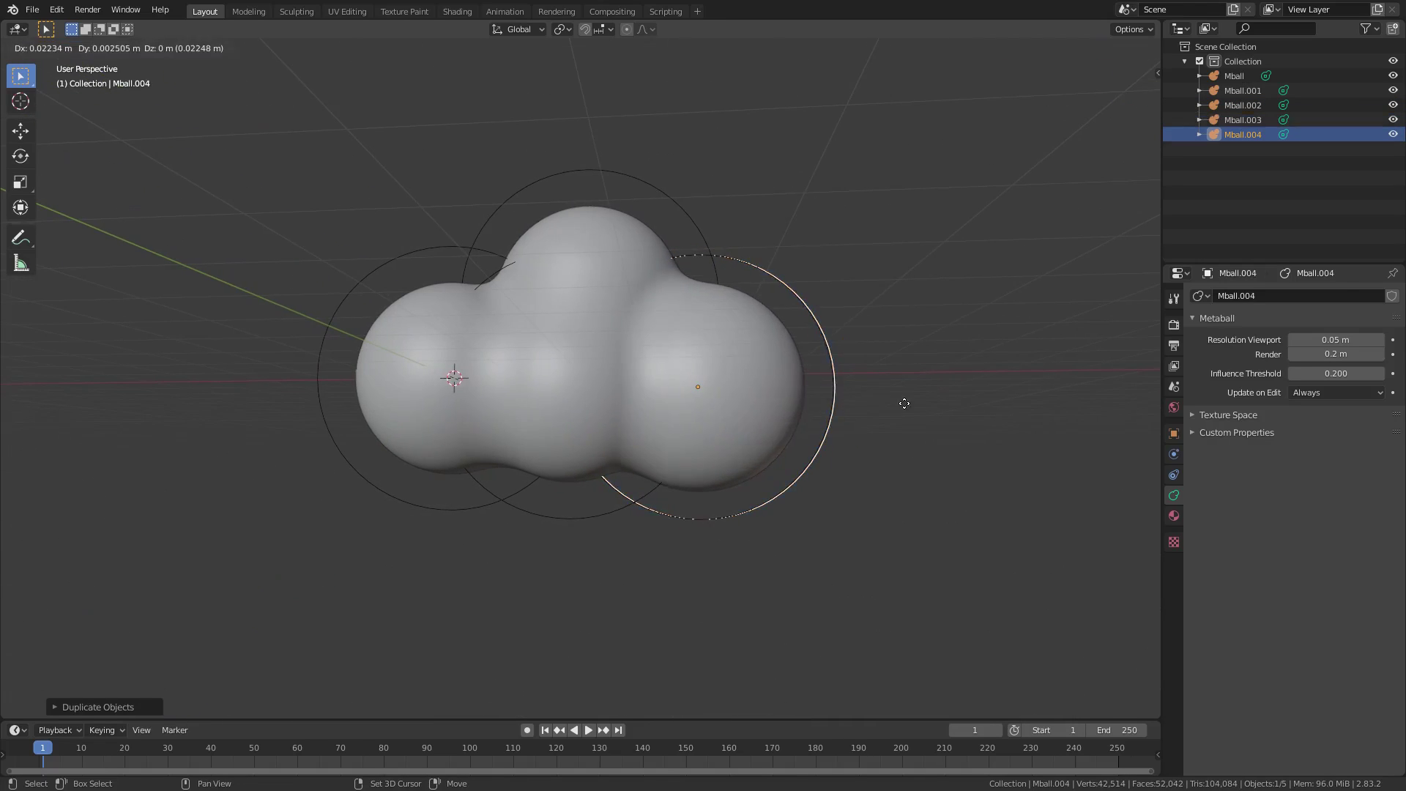
{"action": "left_click", "coordinate": [913, 405]}
{"action": "middle_click_drag", "start_coordinate": [912, 405], "coordinate": [742, 450]}
Shift the fourth metaball about 0.6 m toward negative Y, and place a duplicate of it on the positive Y side
{"action": "left_click", "coordinate": [733, 361]}
{"action": "middle_click_drag", "start_coordinate": [733, 361], "coordinate": [783, 370]}
{"action": "key", "text": "g"}
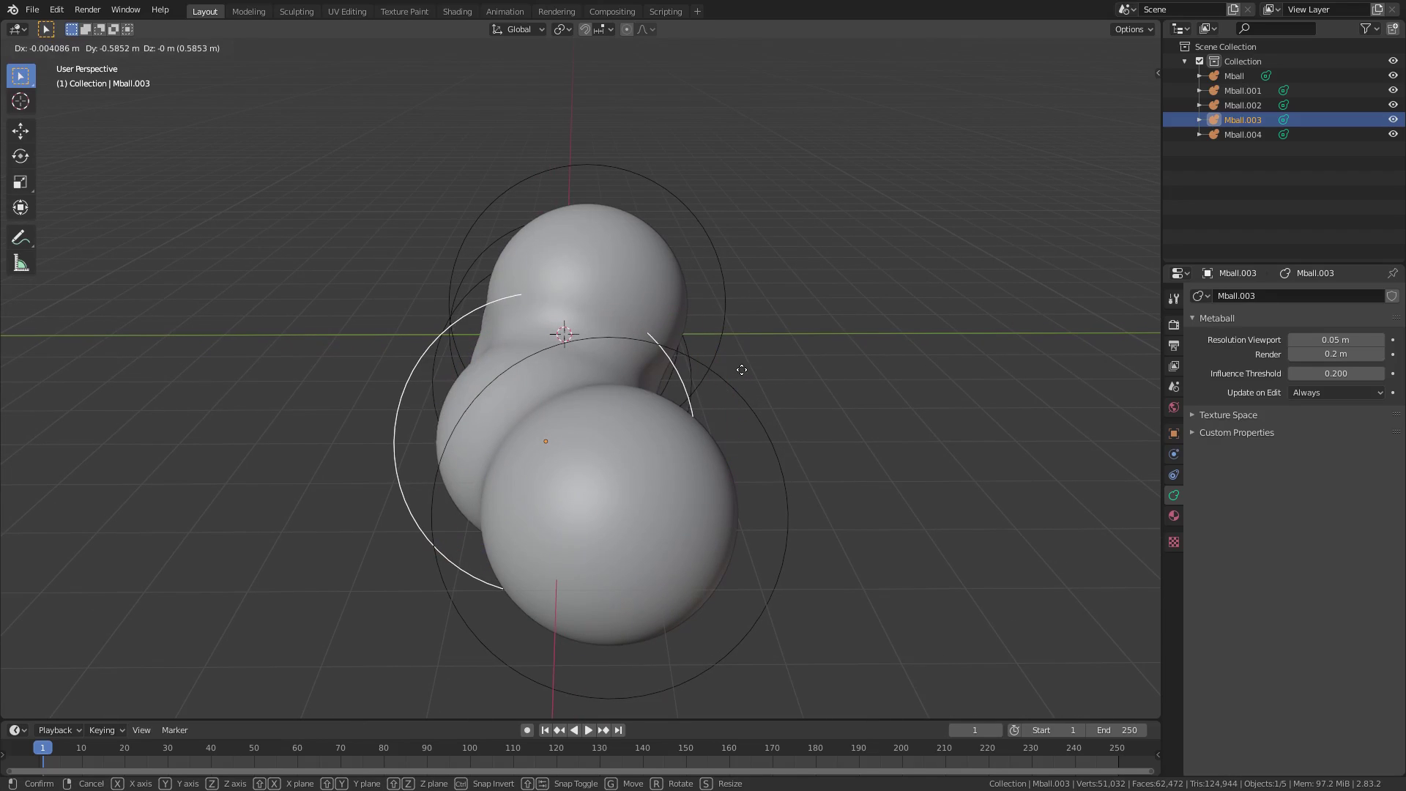
{"action": "left_click", "coordinate": [742, 369]}
{"action": "key", "text": "shift+d"}
{"action": "left_click", "coordinate": [817, 370]}
{"action": "left_click", "coordinate": [818, 371]}
{"action": "middle_click_drag", "start_coordinate": [818, 372], "coordinate": [885, 373]}
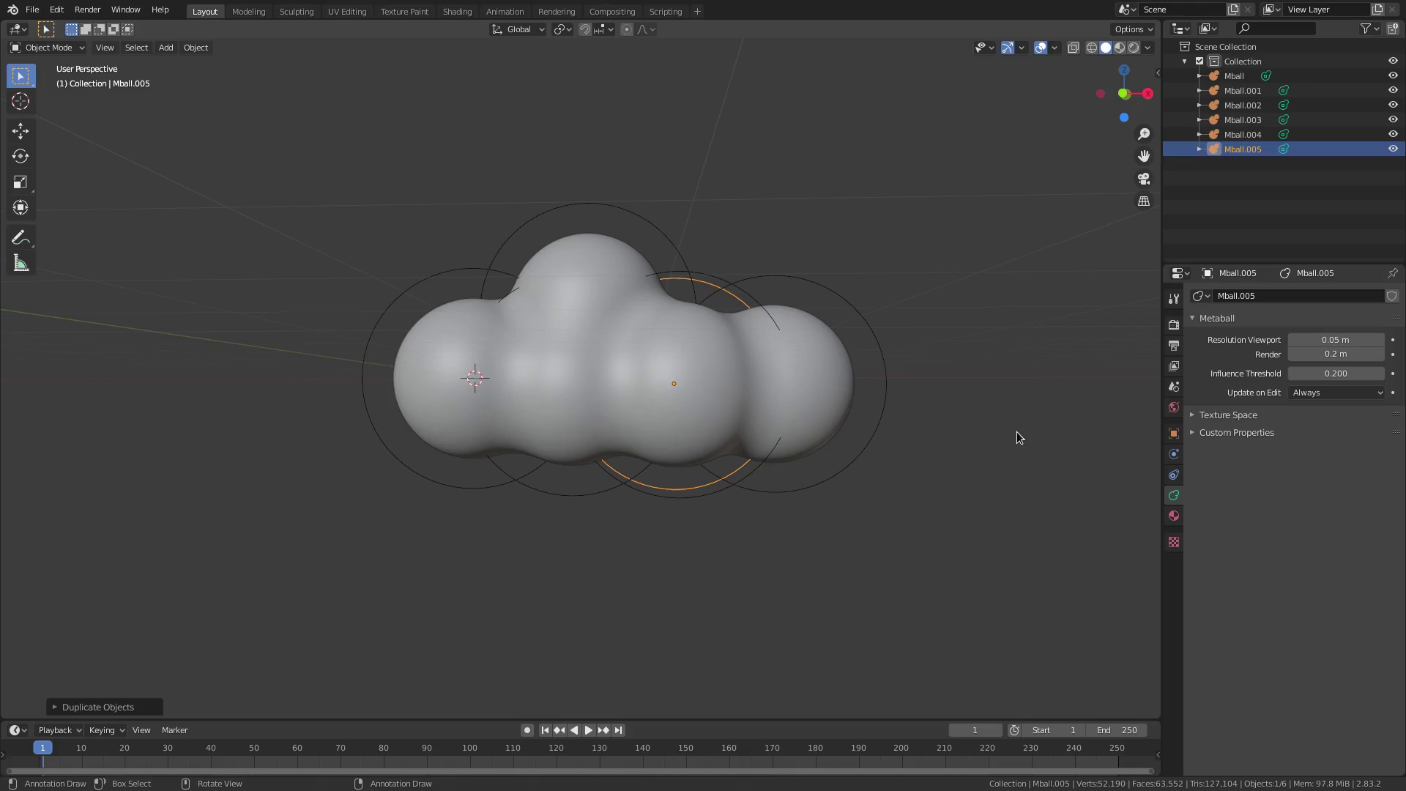
Enlarge the newest metaball slightly and raise it about 0.8 m to form a second upper bump
{"action": "key", "text": "s"}
{"action": "left_click", "coordinate": [1039, 417]}
{"action": "key", "text": "g"}
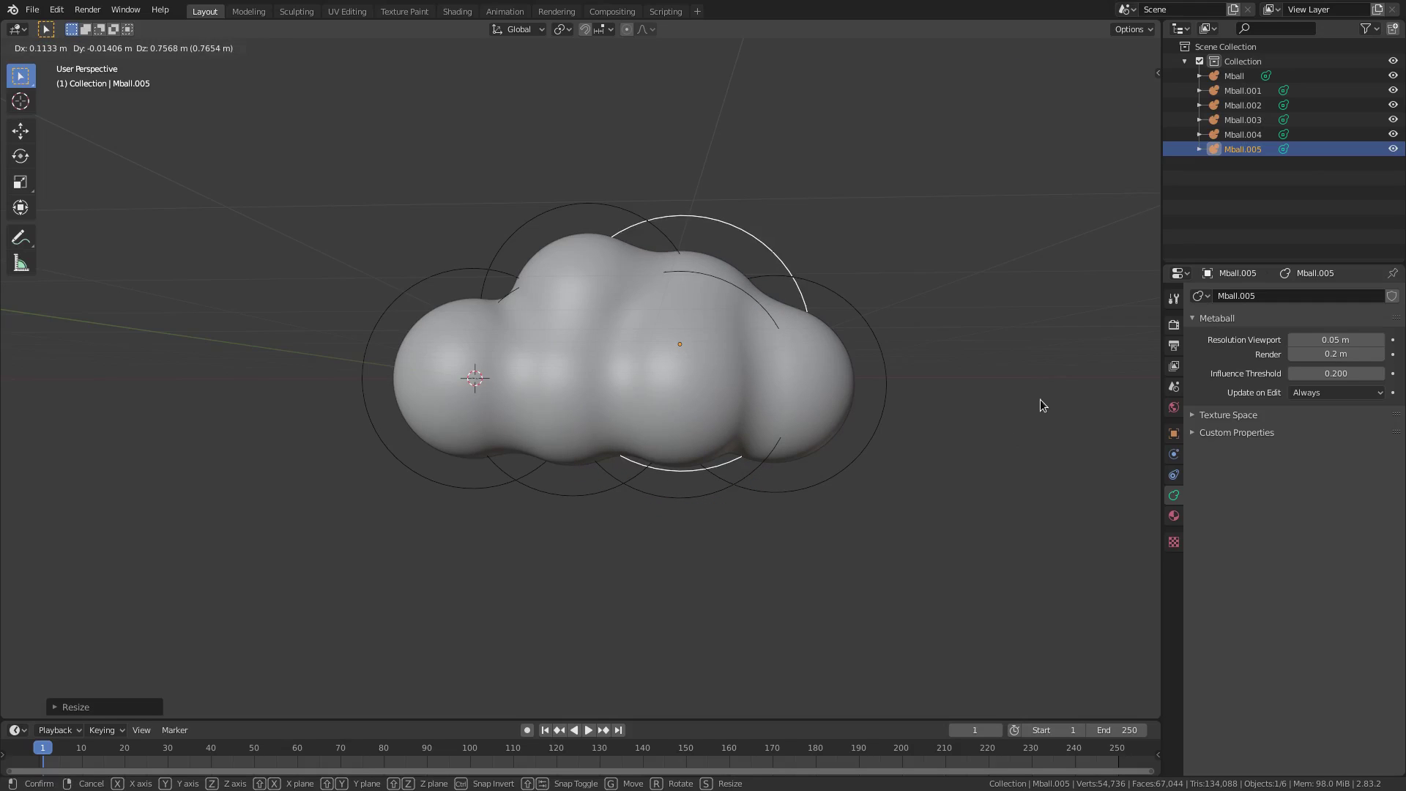
{"action": "left_click", "coordinate": [1039, 399]}
Enlarge the topmost metaball so the cloud's main bump is bigger
{"action": "left_click", "coordinate": [582, 210]}
{"action": "key", "text": "s"}
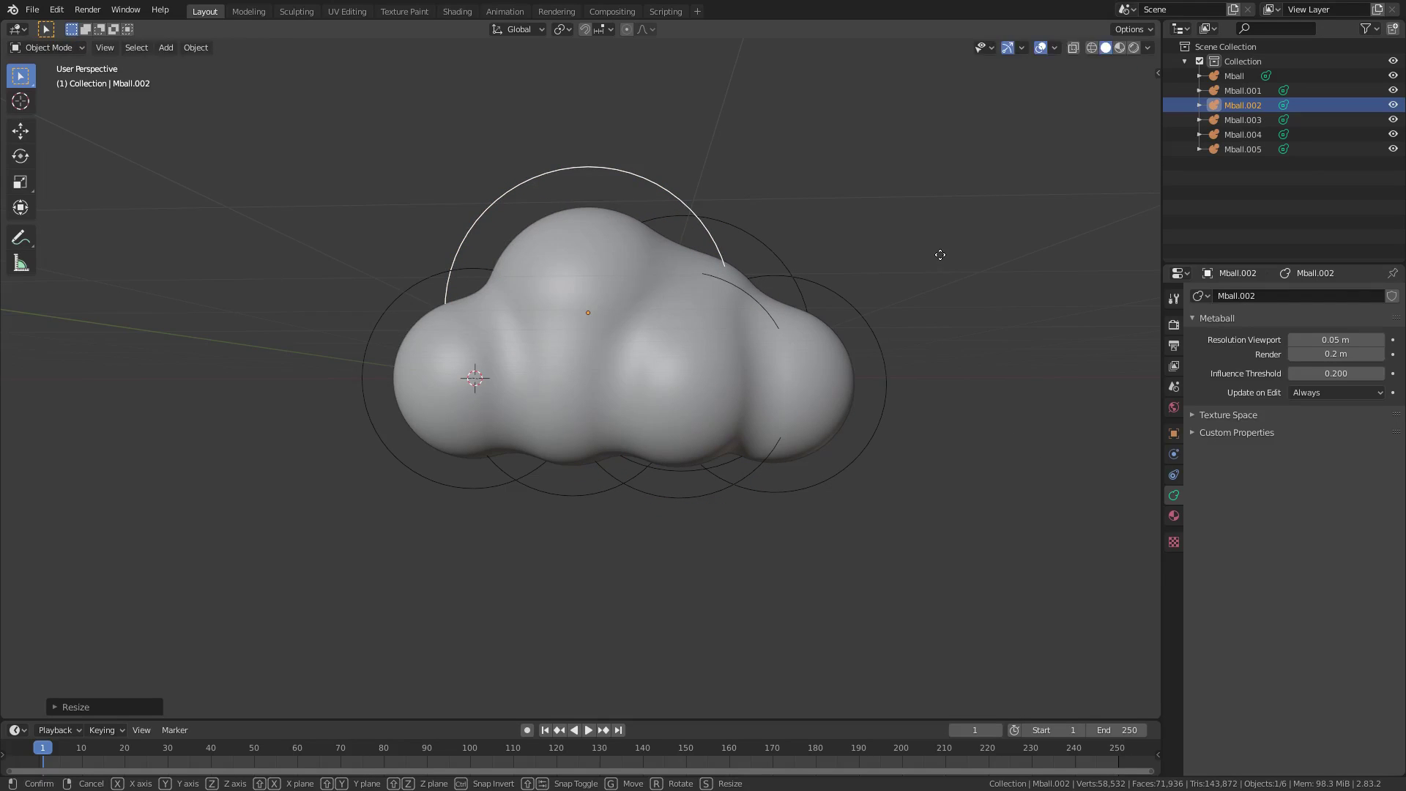
{"action": "left_click", "coordinate": [932, 242]}
Shrink the original metaball slightly and lower it at the cloud's negative X end
{"action": "left_click", "coordinate": [432, 482]}
{"action": "key", "text": "s"}
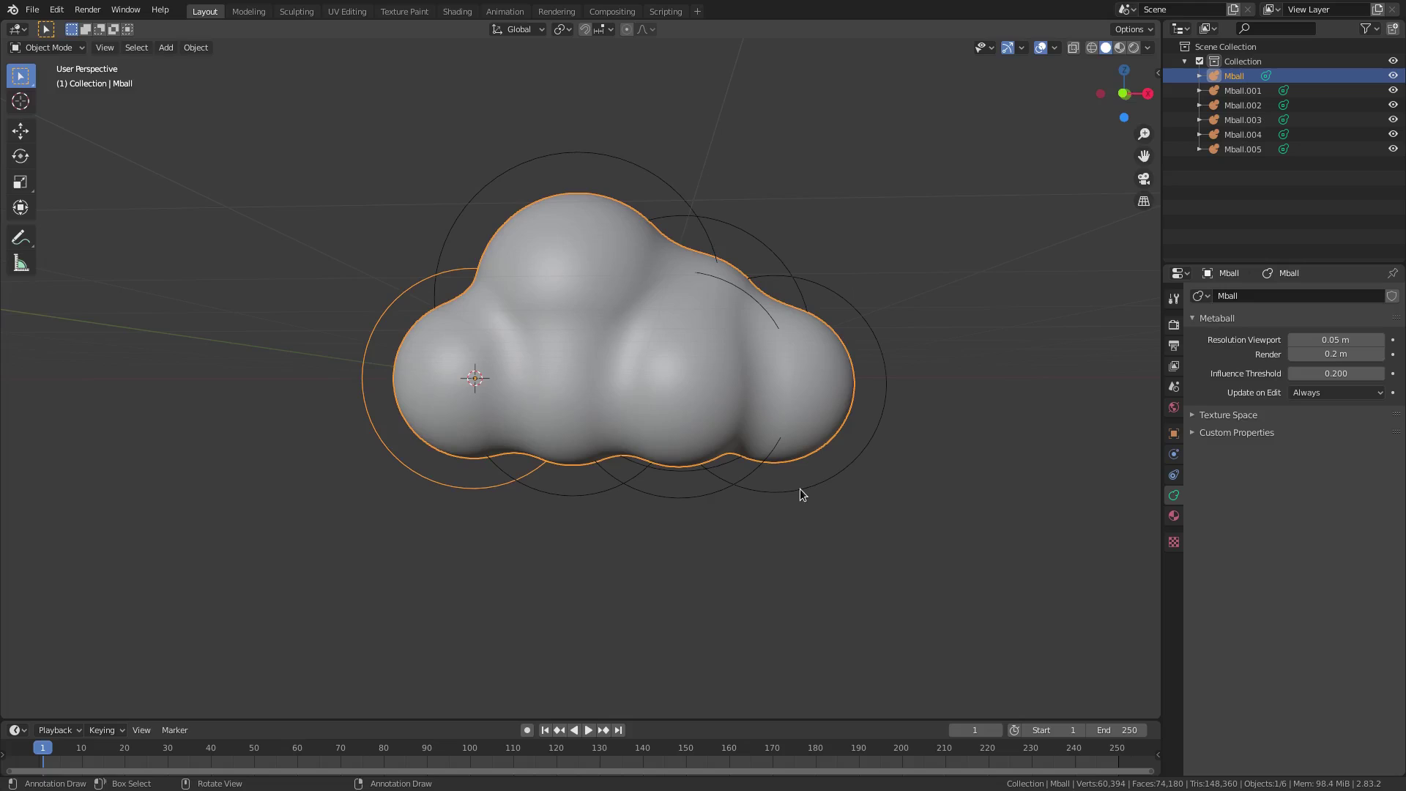
{"action": "left_click", "coordinate": [771, 483]}
{"action": "key", "text": "g"}
{"action": "left_click", "coordinate": [779, 502]}
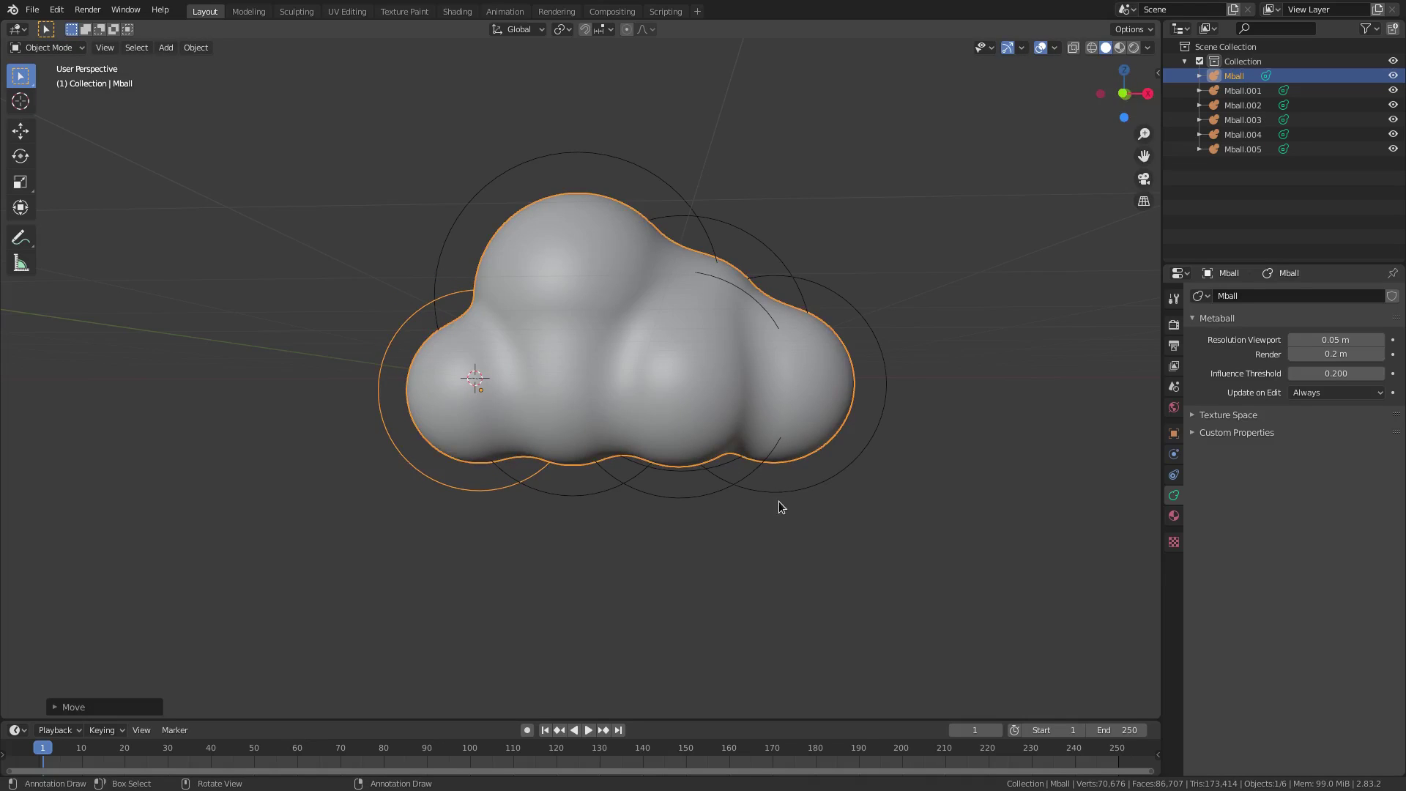
Duplicate the original metaball and place the copy farther out at the cloud's negative X end
{"action": "key", "text": "shift+d"}
{"action": "left_click", "coordinate": [690, 511]}
{"action": "middle_click_drag", "start_coordinate": [690, 511], "coordinate": [663, 479]}
Duplicate the outermost negative X metaball and position the new copy inward to fill out the cloud's body
{"action": "key", "text": "shift+d"}
{"action": "left_click", "coordinate": [582, 511]}
{"action": "key", "text": "g"}
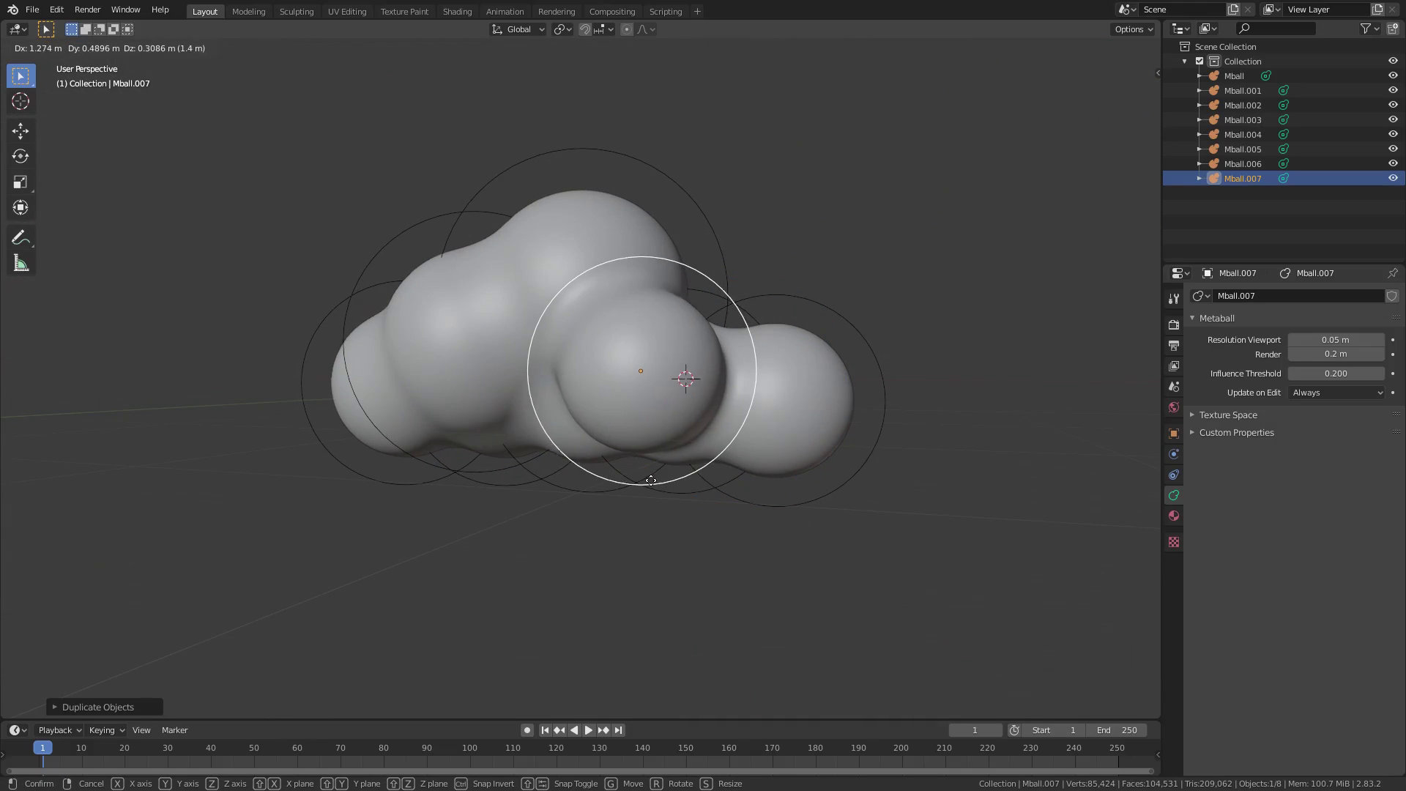
{"action": "left_click", "coordinate": [568, 456]}
{"action": "middle_click_drag", "start_coordinate": [569, 455], "coordinate": [344, 473]}
{"action": "key", "text": "g"}
{"action": "left_click", "coordinate": [714, 449]}
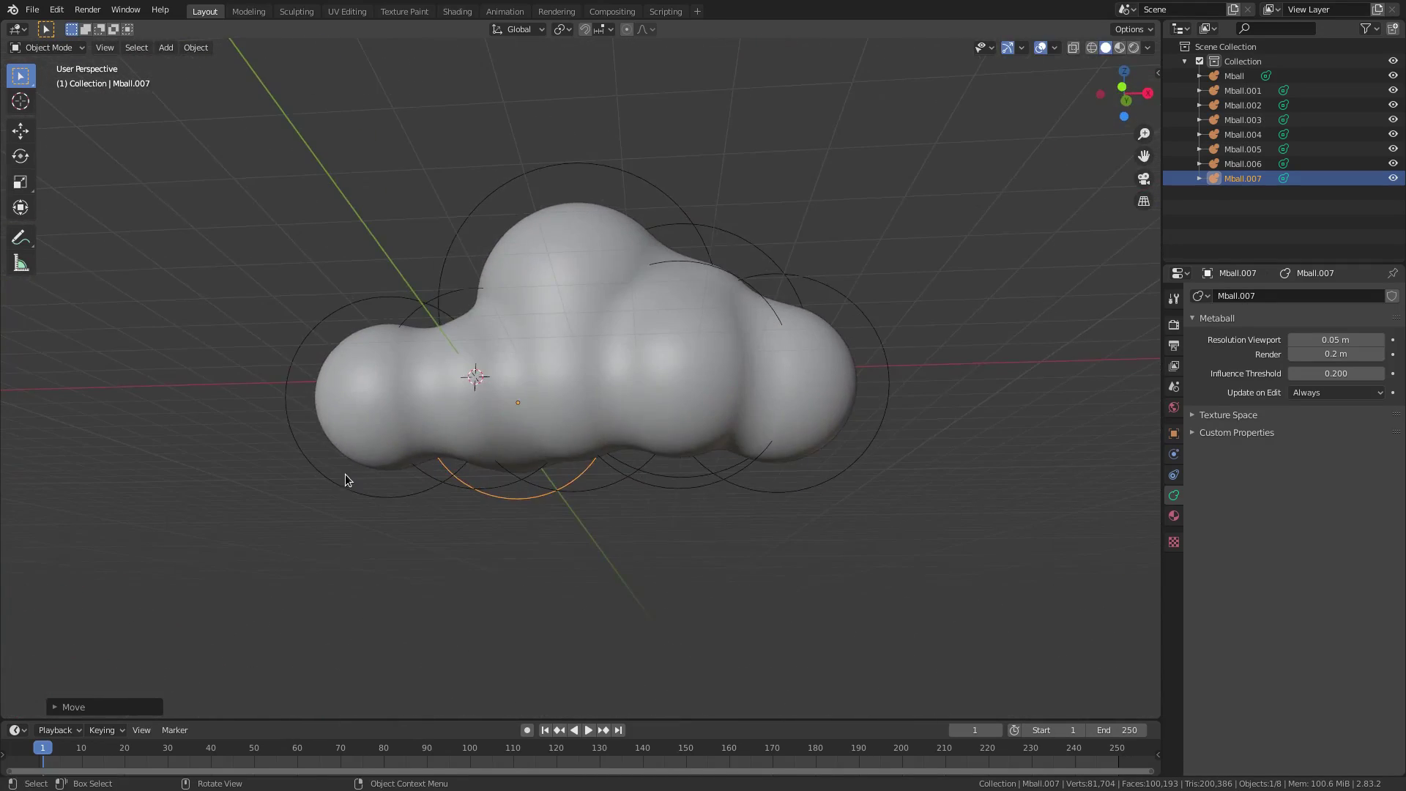
Shrink the outermost metaball at the negative X end slightly and move it against the cloud
{"action": "left_click", "coordinate": [377, 498]}
{"action": "key", "text": "s"}
{"action": "left_click", "coordinate": [709, 486]}
{"action": "middle_click_drag", "start_coordinate": [709, 486], "coordinate": [484, 502]}
{"action": "key", "text": "g"}
{"action": "left_click", "coordinate": [488, 512]}
Duplicate the negative X end metaball, place the copy about 0.5 m farther out and scale it to about 0.8
{"action": "key", "text": "shift+d"}
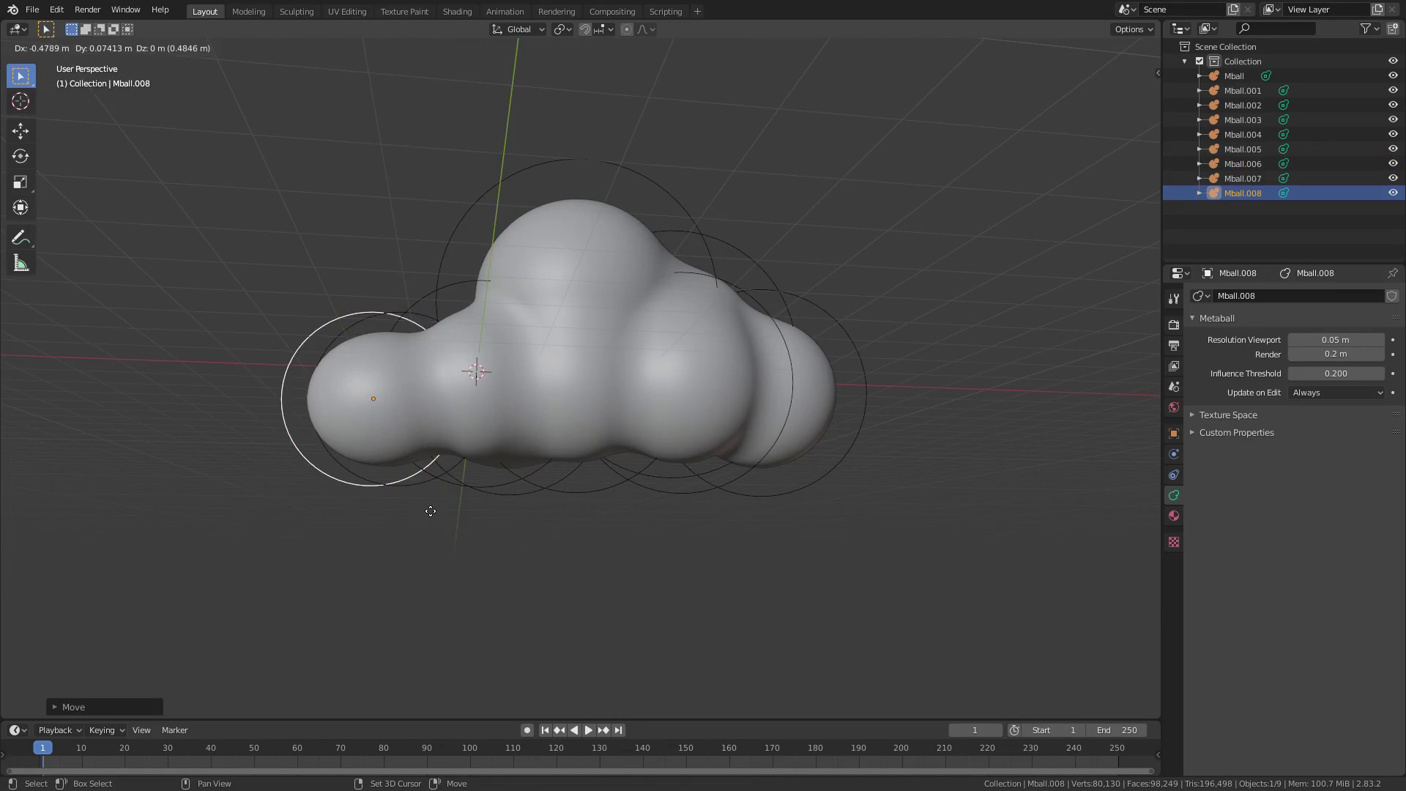
{"action": "left_click", "coordinate": [433, 511]}
{"action": "key", "text": "s"}
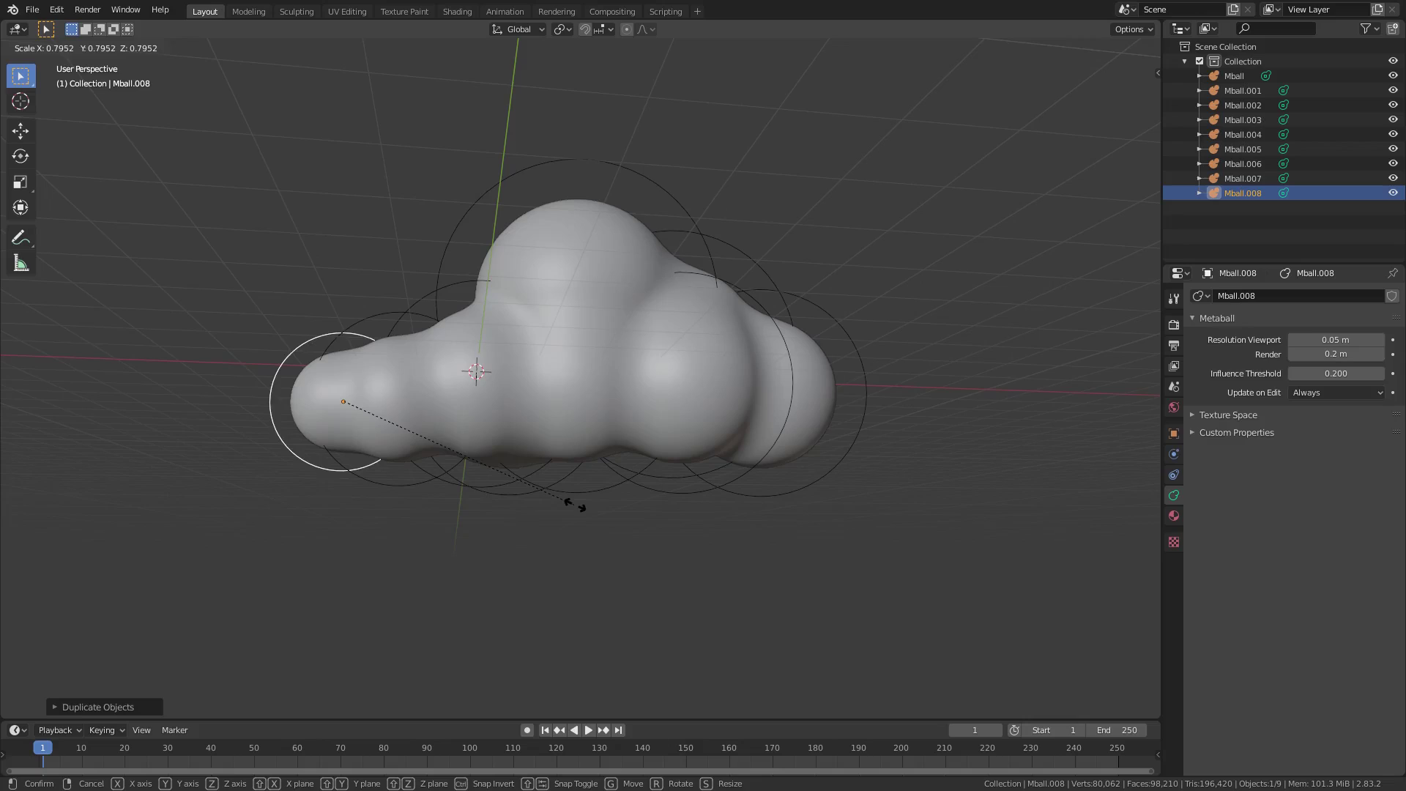
{"action": "left_click", "coordinate": [576, 506]}
Add another, smaller duplicate beyond the negative X end to form the cloud's tapered tip
{"action": "key", "text": "shift+d"}
{"action": "left_click", "coordinate": [401, 494]}
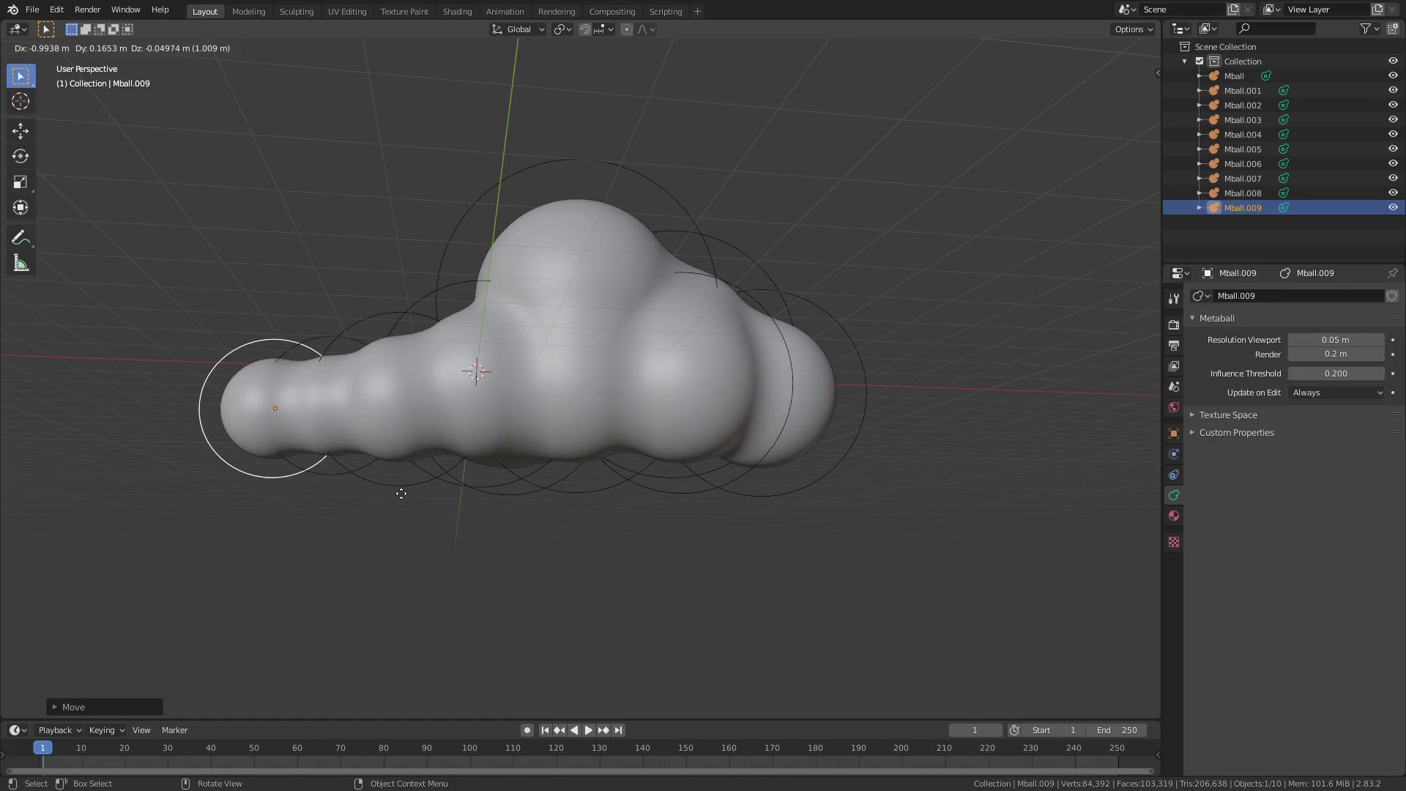
{"action": "key", "text": "s"}
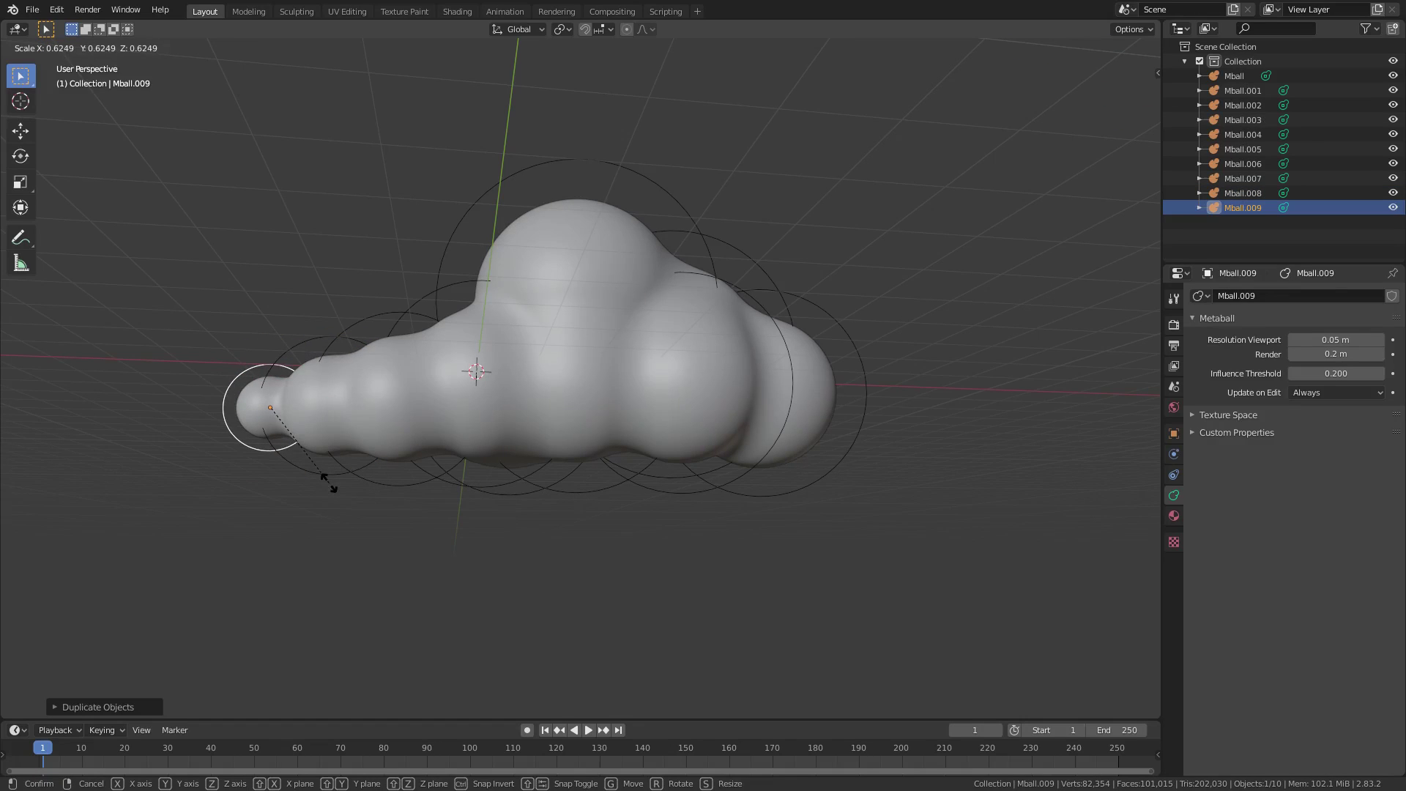
{"action": "left_click", "coordinate": [348, 483]}
{"action": "key", "text": "g"}
{"action": "left_click", "coordinate": [348, 487]}
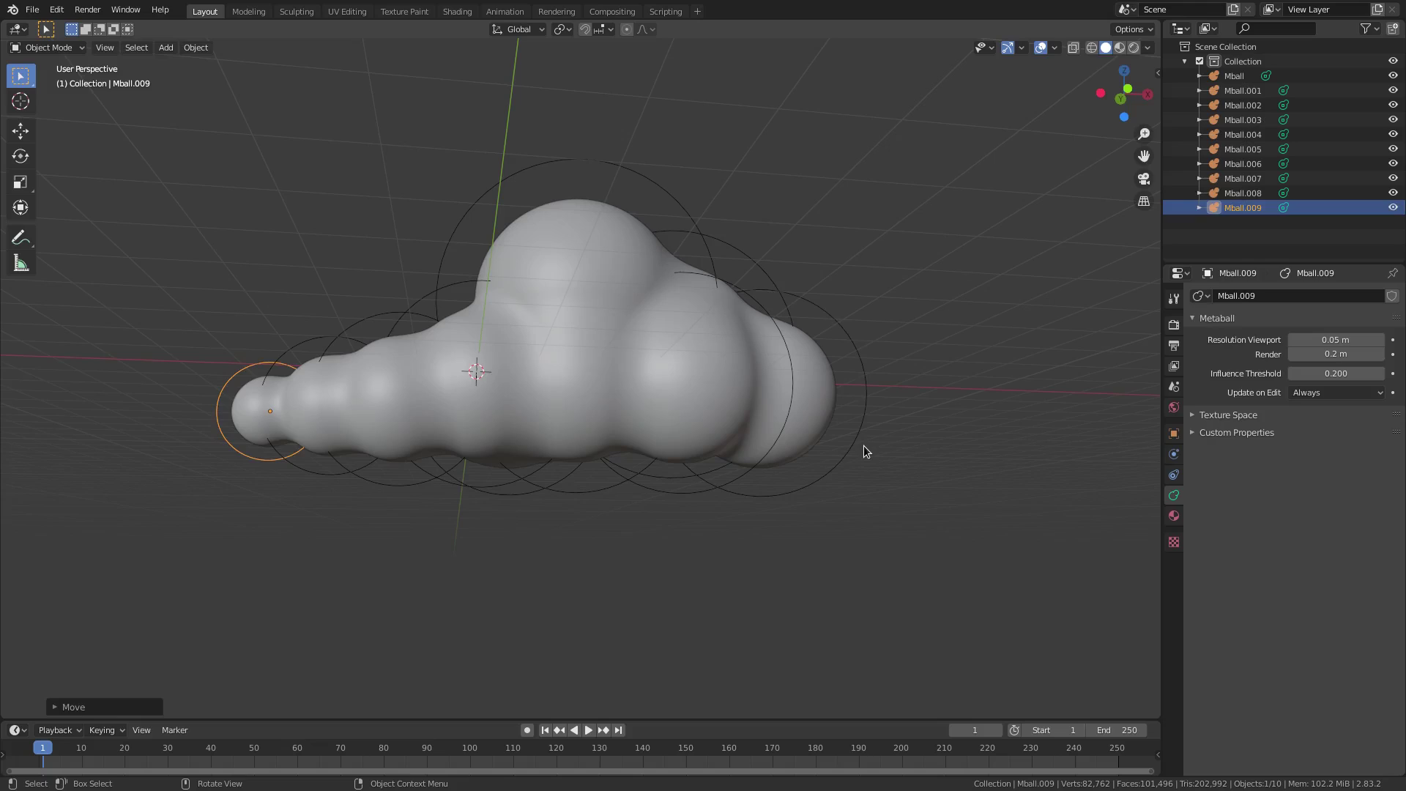
Duplicate the metaball at the positive X end, place the copy farther out, shrink it and lower it slightly
{"action": "left_click", "coordinate": [863, 449]}
{"action": "key", "text": "shift+d"}
{"action": "left_click", "coordinate": [934, 461]}
{"action": "key", "text": "s"}
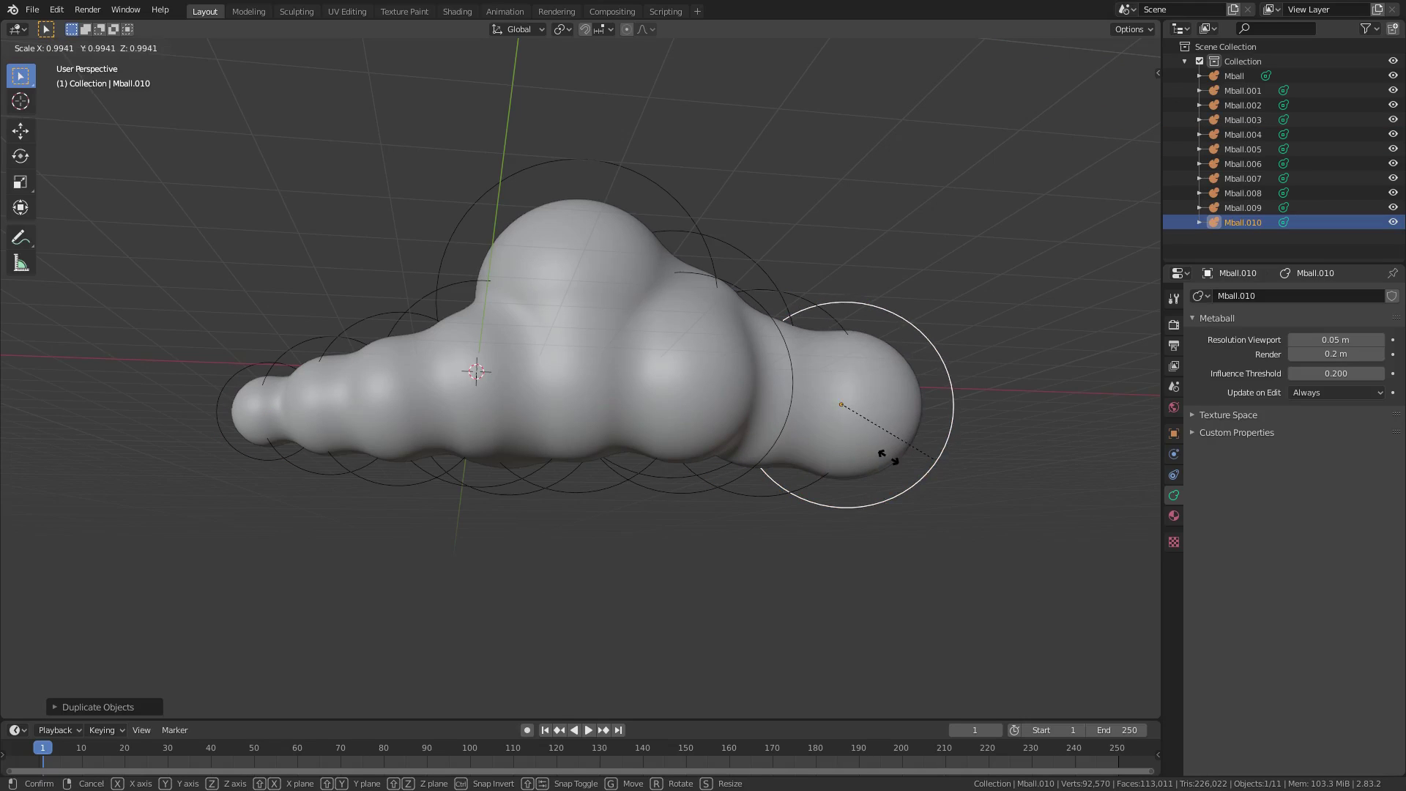
{"action": "left_click", "coordinate": [899, 463]}
{"action": "key", "text": "g"}
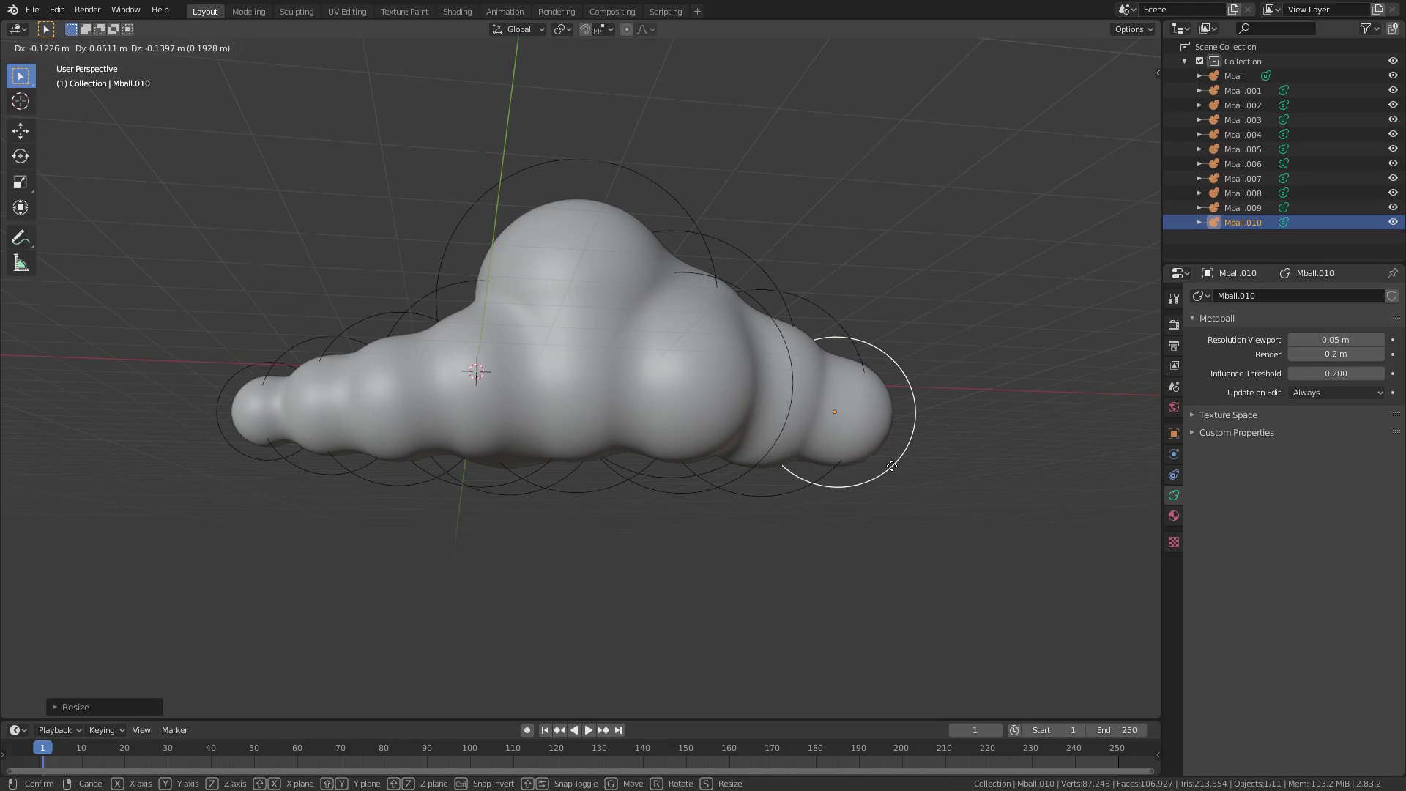
{"action": "left_click", "coordinate": [883, 475]}
Duplicate another metaball, resize it and place it between the negative X tip and the cloud's middle to thicken that side
{"action": "middle_click_drag", "start_coordinate": [883, 475], "coordinate": [709, 415]}
{"action": "left_click", "coordinate": [914, 451]}
{"action": "key", "text": "shift+d"}
{"action": "left_click", "coordinate": [794, 366]}
{"action": "key", "text": "s"}
{"action": "left_click", "coordinate": [910, 411]}
{"action": "key", "text": "g"}
{"action": "left_click", "coordinate": [779, 424]}
{"action": "key", "text": "s"}
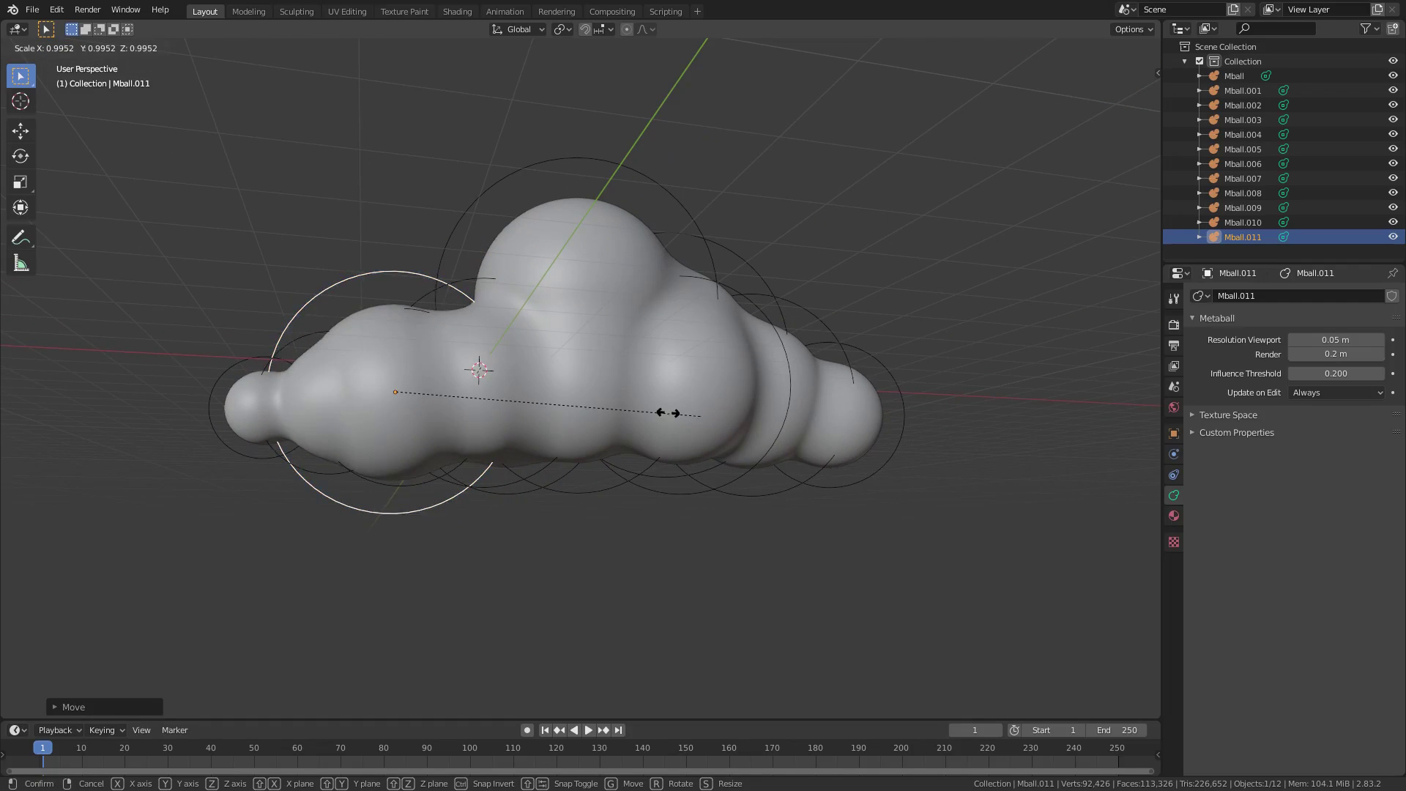
{"action": "left_click", "coordinate": [665, 412]}
{"action": "key", "text": "g"}
{"action": "left_click", "coordinate": [696, 404]}
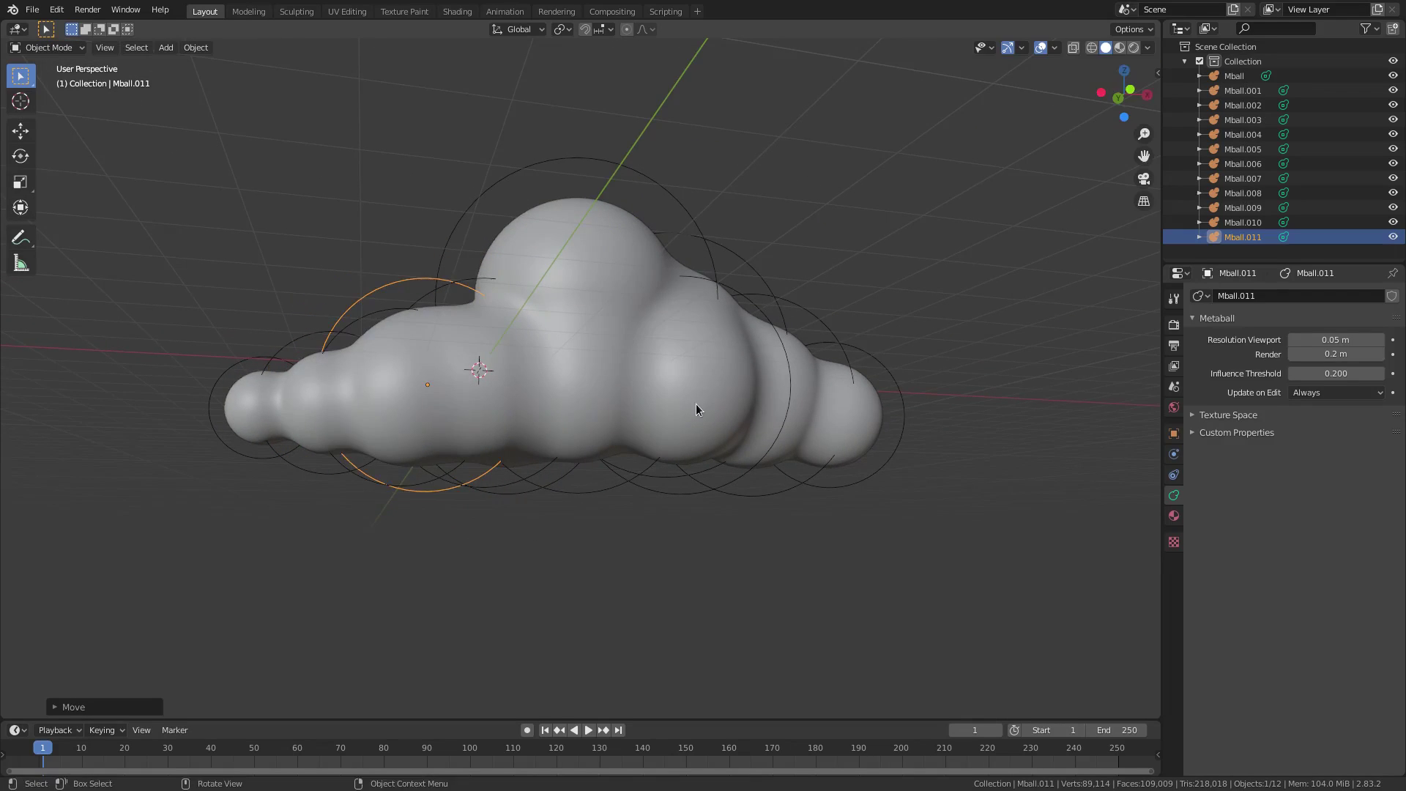
Reposition the smallest metaball at the negative X tip so it nestles closer to the neighbouring balls
{"action": "middle_click_drag", "start_coordinate": [697, 405], "coordinate": [750, 478]}
{"action": "left_click", "coordinate": [367, 456]}
{"action": "key", "text": "g"}
{"action": "left_click", "coordinate": [380, 456]}
{"action": "key", "text": "g"}
{"action": "left_click", "coordinate": [452, 446]}
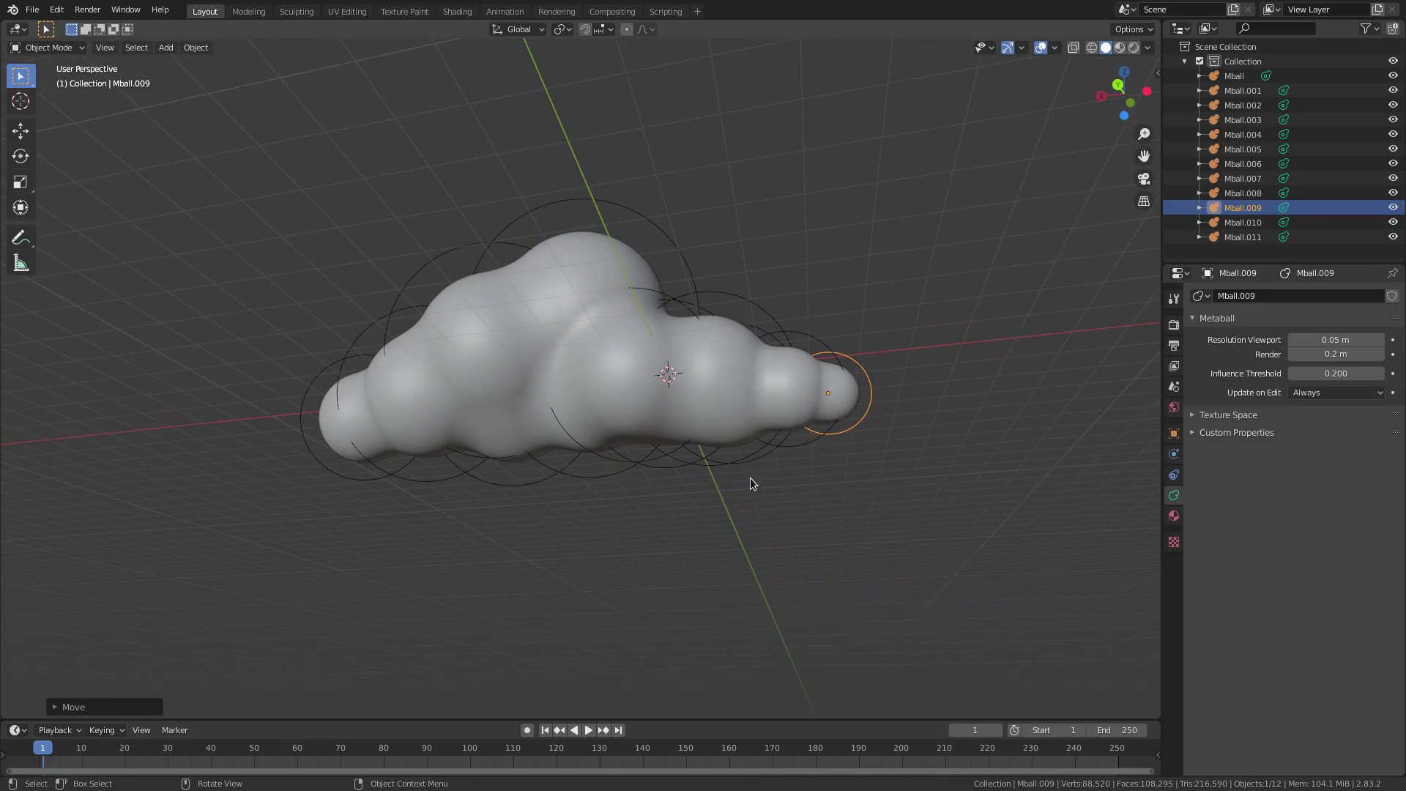
{"action": "key", "text": "g"}
{"action": "left_click", "coordinate": [845, 505]}
{"action": "middle_click_drag", "start_coordinate": [845, 505], "coordinate": [553, 521]}
{"action": "key", "text": "g"}
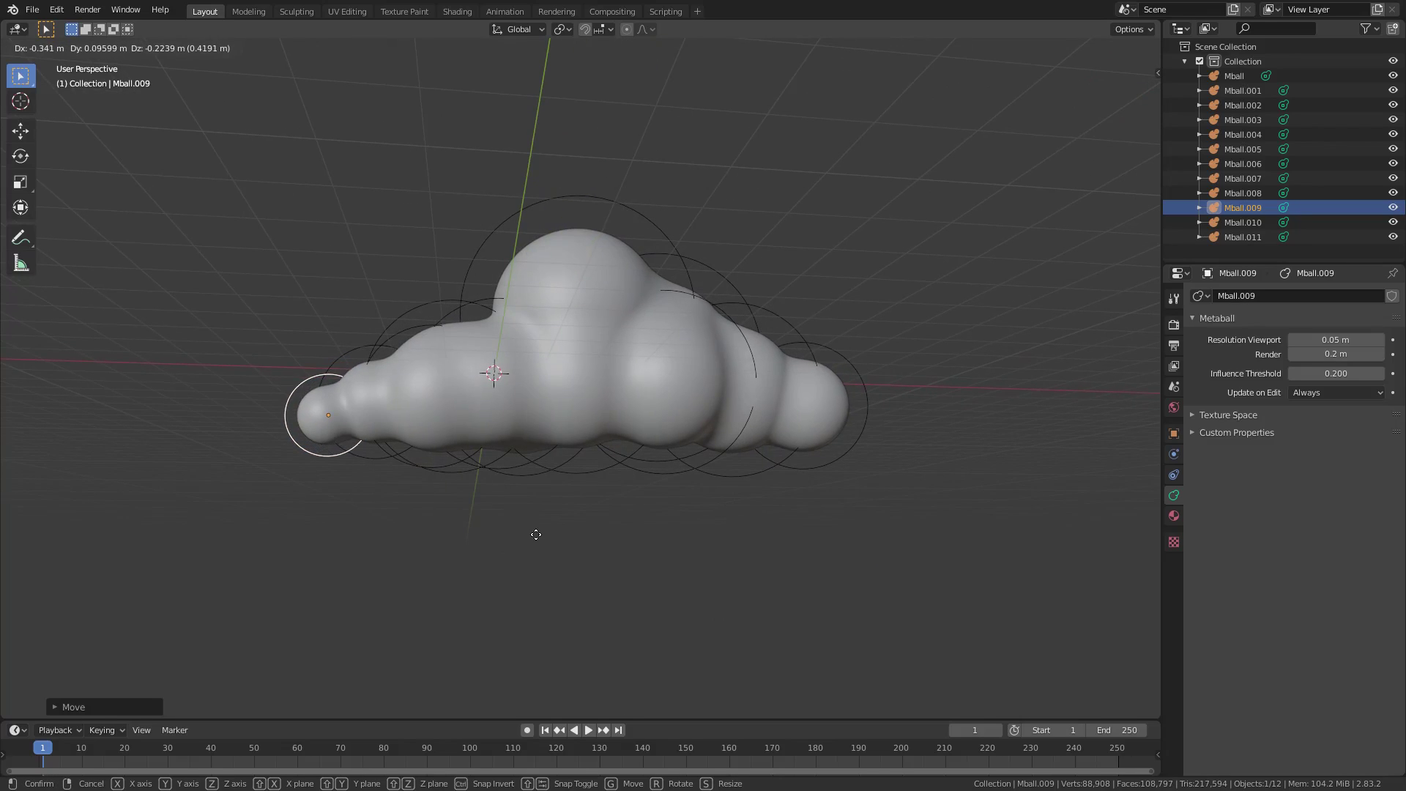
{"action": "left_click", "coordinate": [542, 533]}
Select the metaball beside the cloud's positive X tip and lower the influence threshold to 0.1 and below
{"action": "left_click", "coordinate": [696, 462]}
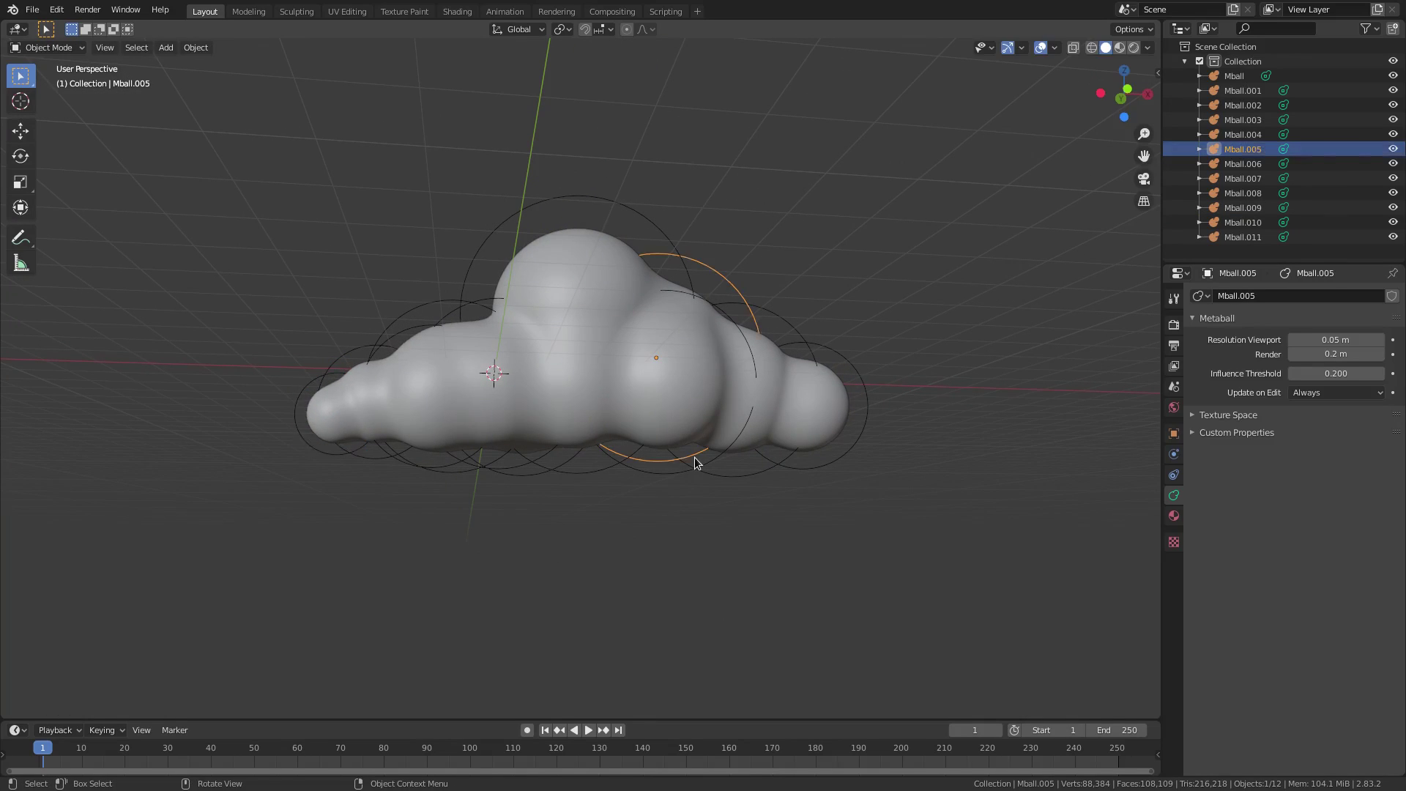
{"action": "left_click", "coordinate": [710, 476]}
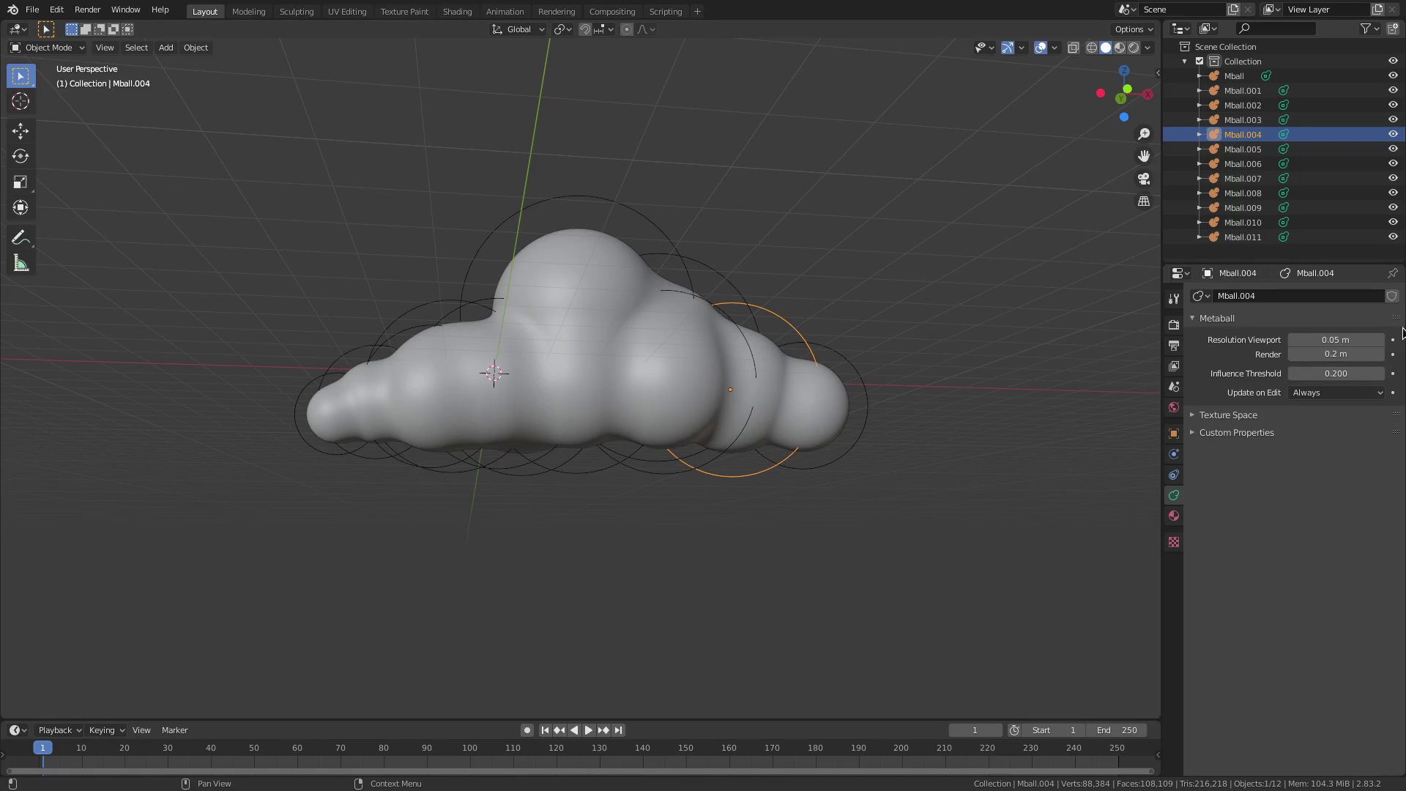
{"action": "left_click", "coordinate": [1327, 374]}
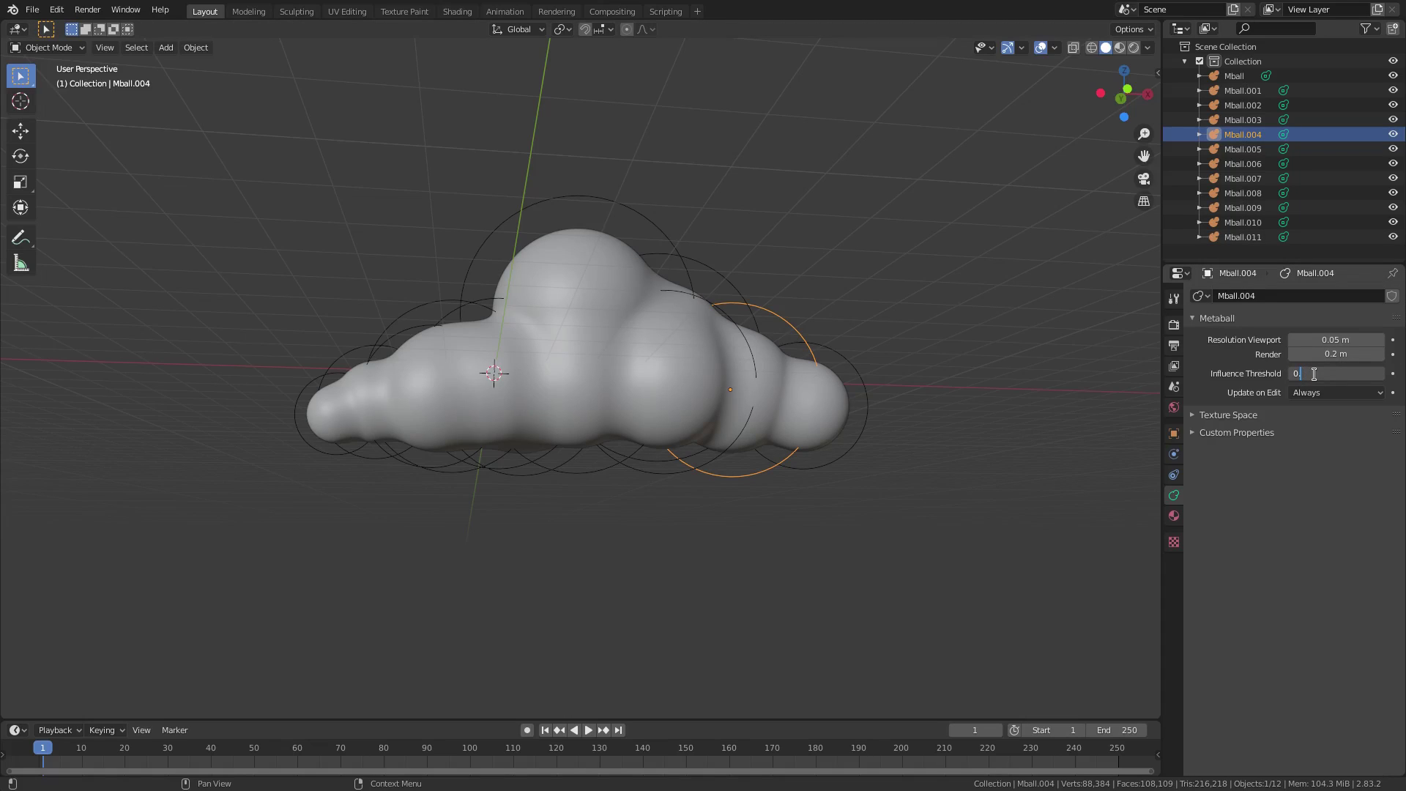
{"action": "type", "text": "1"}
{"action": "key", "text": "Return"}
{"action": "left_click", "coordinate": [1343, 372]}
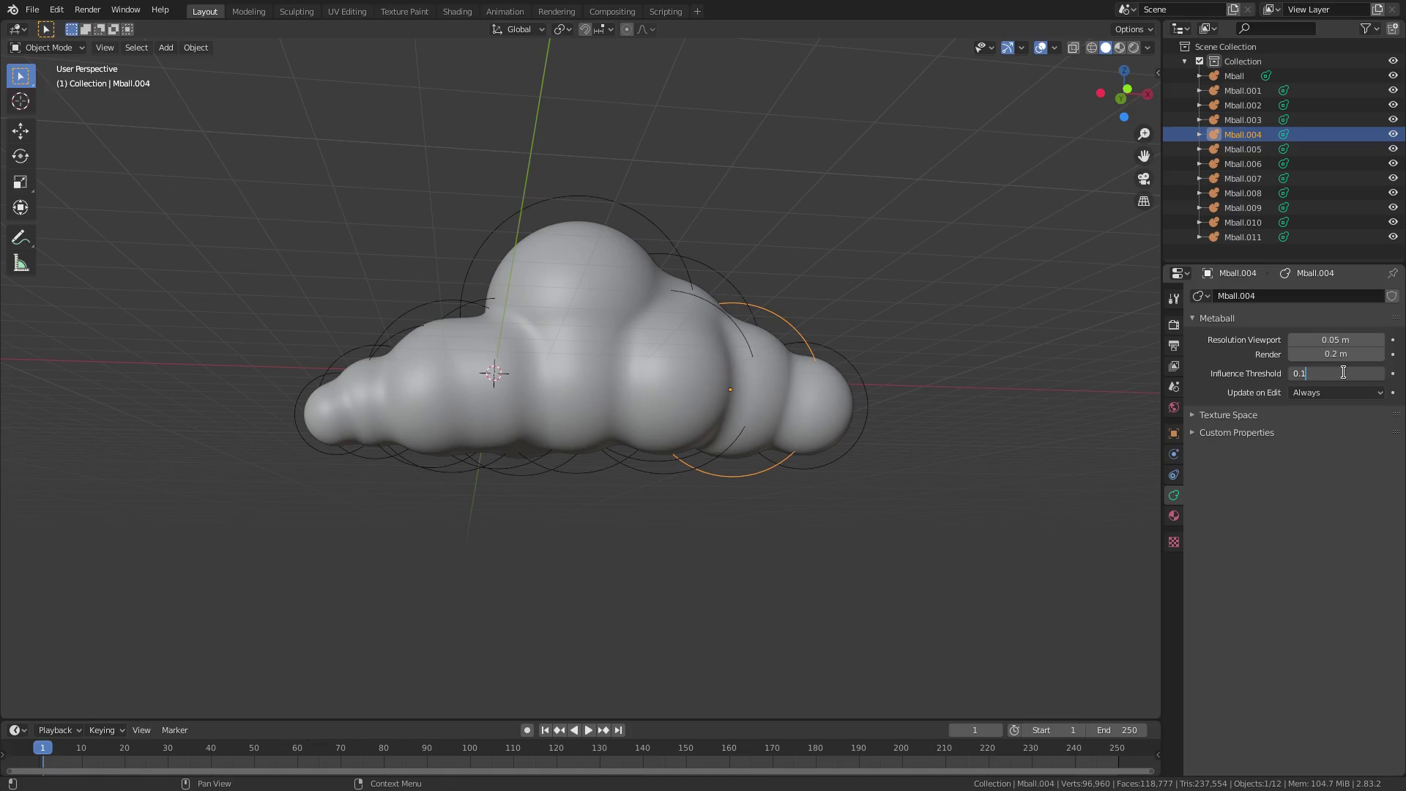
{"action": "key", "text": "BackSpace"}
{"action": "type", "text": "0"}
{"action": "key", "text": "Return"}
Try influence thresholds of 0.4, 0.5 and 1 to compare how strongly the metaballs blend
{"action": "middle_click_drag", "start_coordinate": [886, 399], "coordinate": [953, 439]}
{"action": "left_click", "coordinate": [1323, 374]}
{"action": "type", "text": "0.0"}
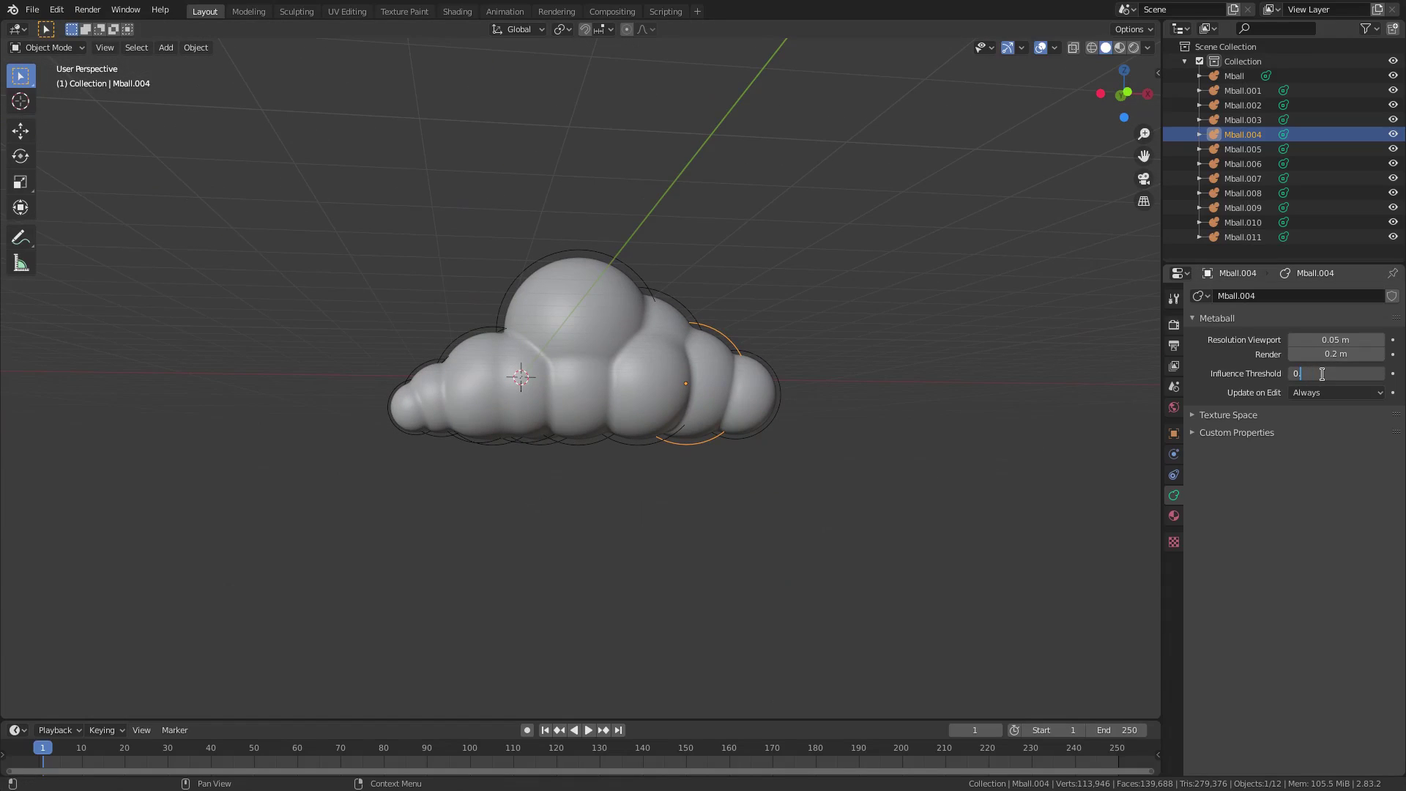
{"action": "key", "text": "Return"}
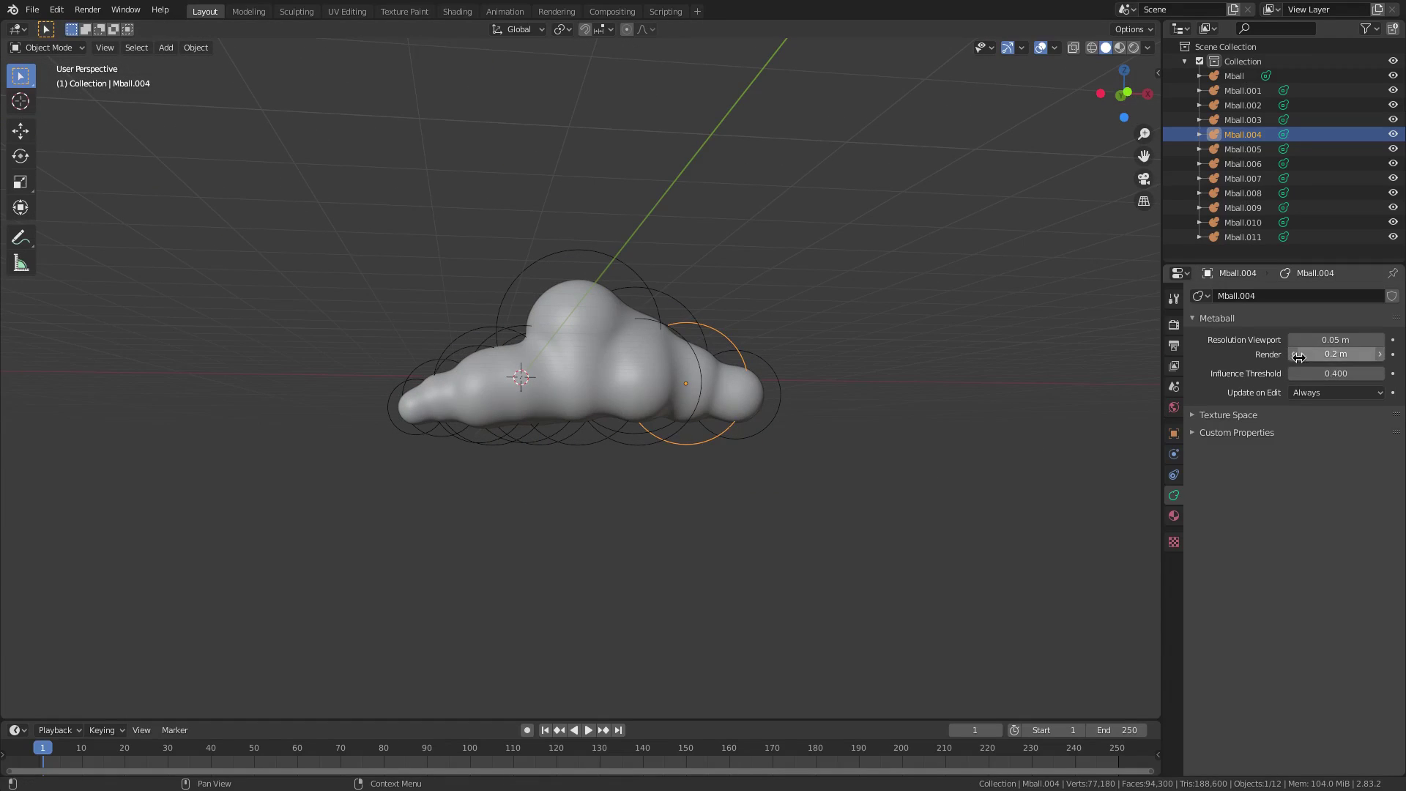
{"action": "left_click", "coordinate": [1336, 374]}
{"action": "key", "text": "Return"}
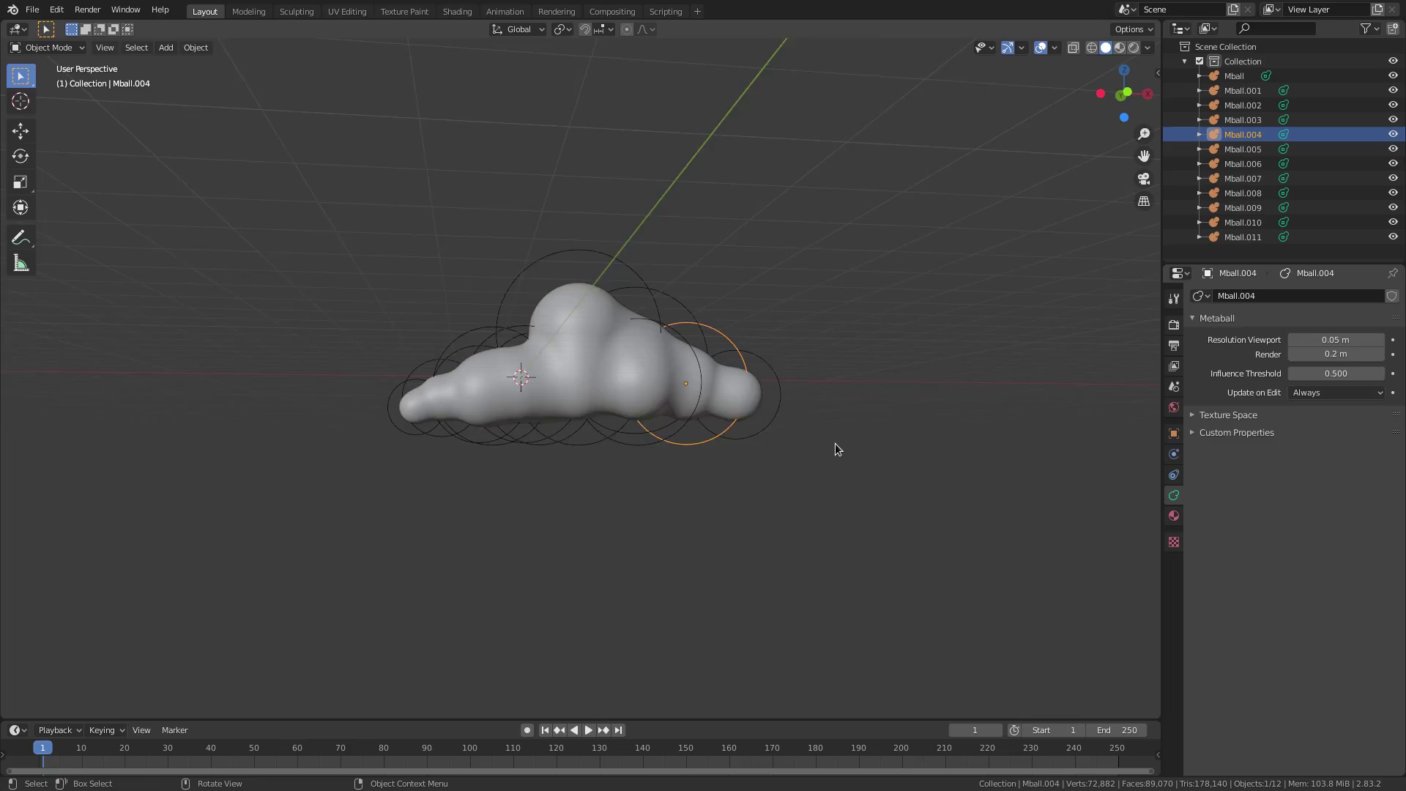
{"action": "scroll", "coordinate": [834, 442], "scroll_direction": "up", "scroll_amount": 2}
{"action": "middle_click_drag", "start_coordinate": [834, 442], "coordinate": [736, 447]}
{"action": "left_click", "coordinate": [1342, 372]}
{"action": "type", "text": "1"}
{"action": "key", "text": "Return"}
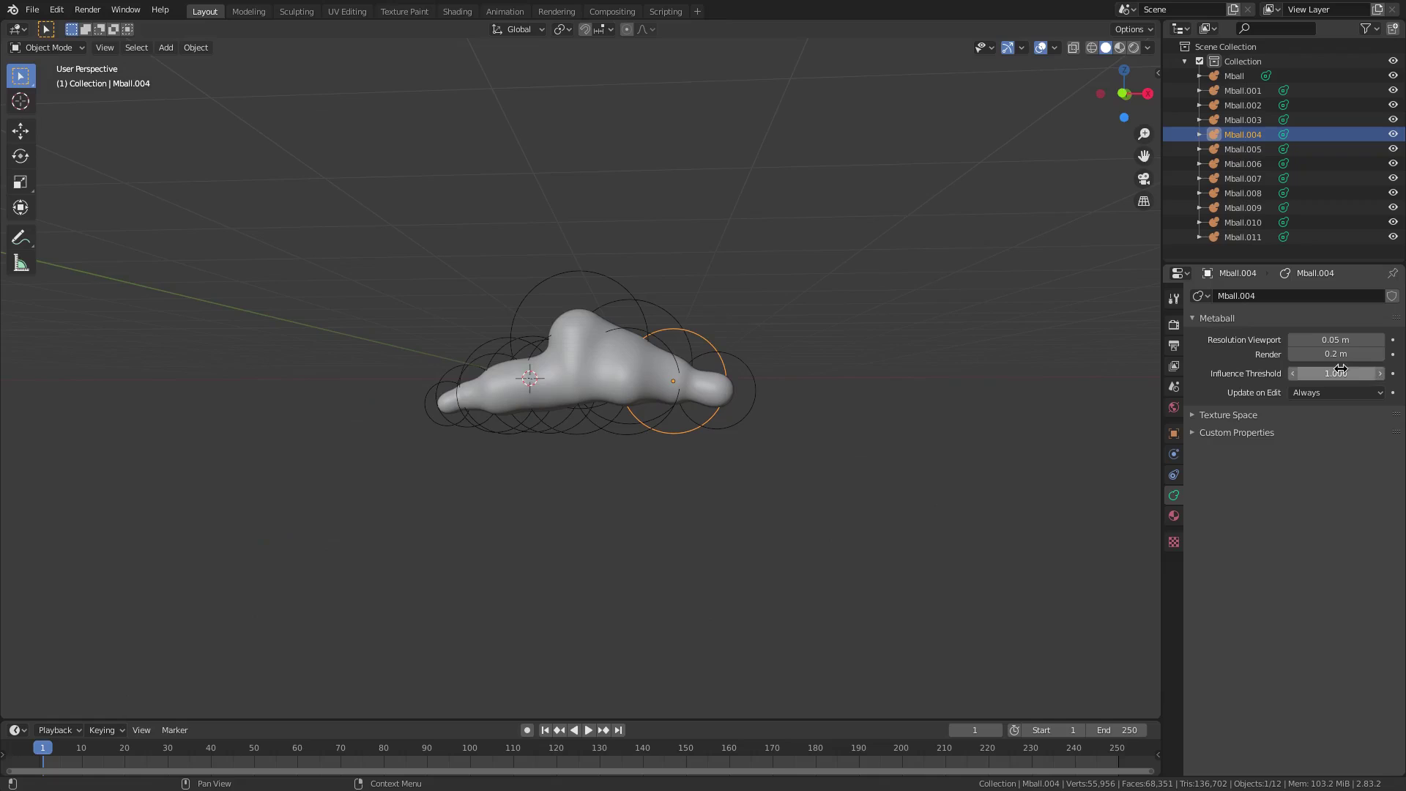
Set the metaball influence threshold to 0.01 for distinct, puffy cloud lobes
{"action": "left_click", "coordinate": [1332, 370]}
{"action": "key", "text": "BackSpace"}
{"action": "type", "text": ".01"}
{"action": "key", "text": "Return"}
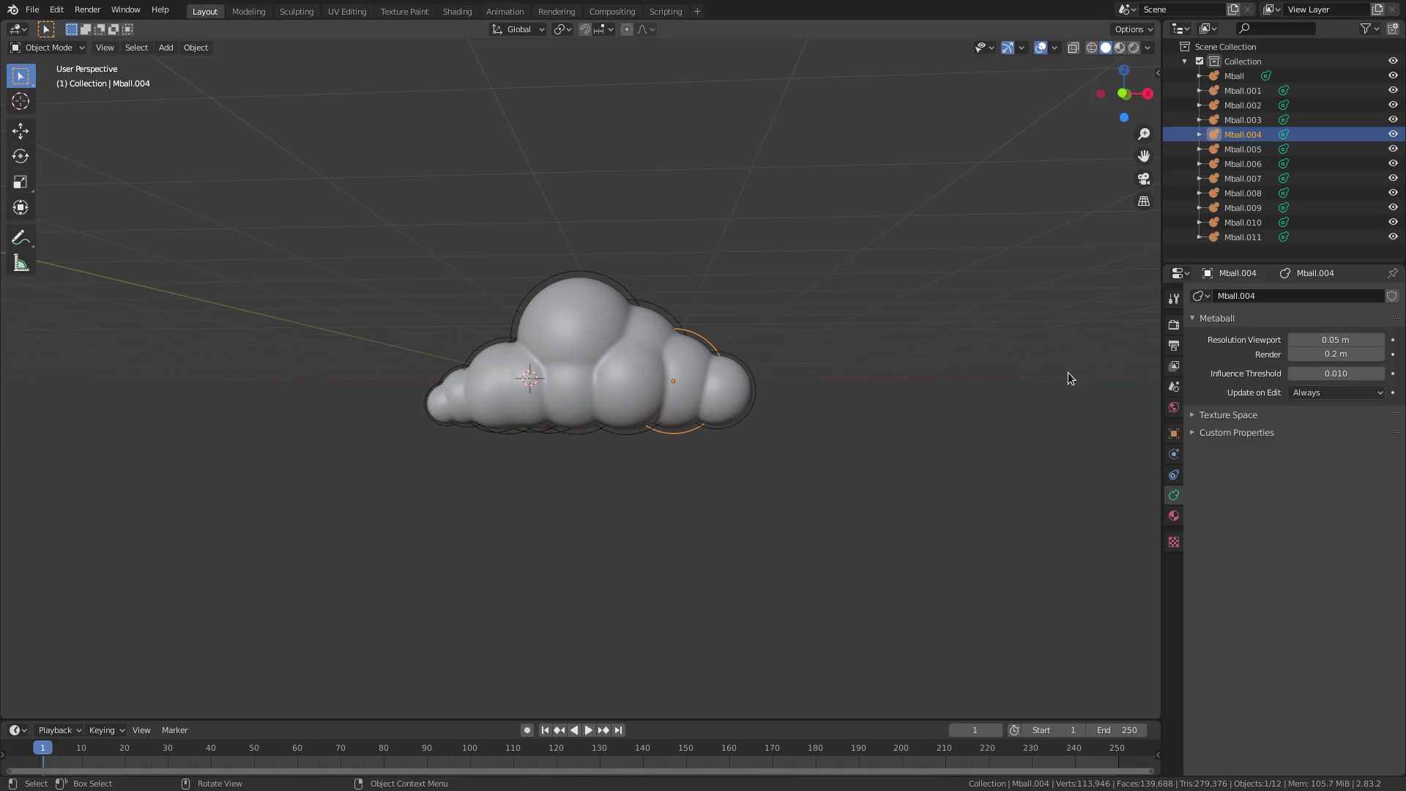
{"action": "middle_click_drag", "start_coordinate": [683, 424], "coordinate": [676, 462]}
{"action": "scroll", "coordinate": [695, 432], "scroll_direction": "down", "scroll_amount": 5}
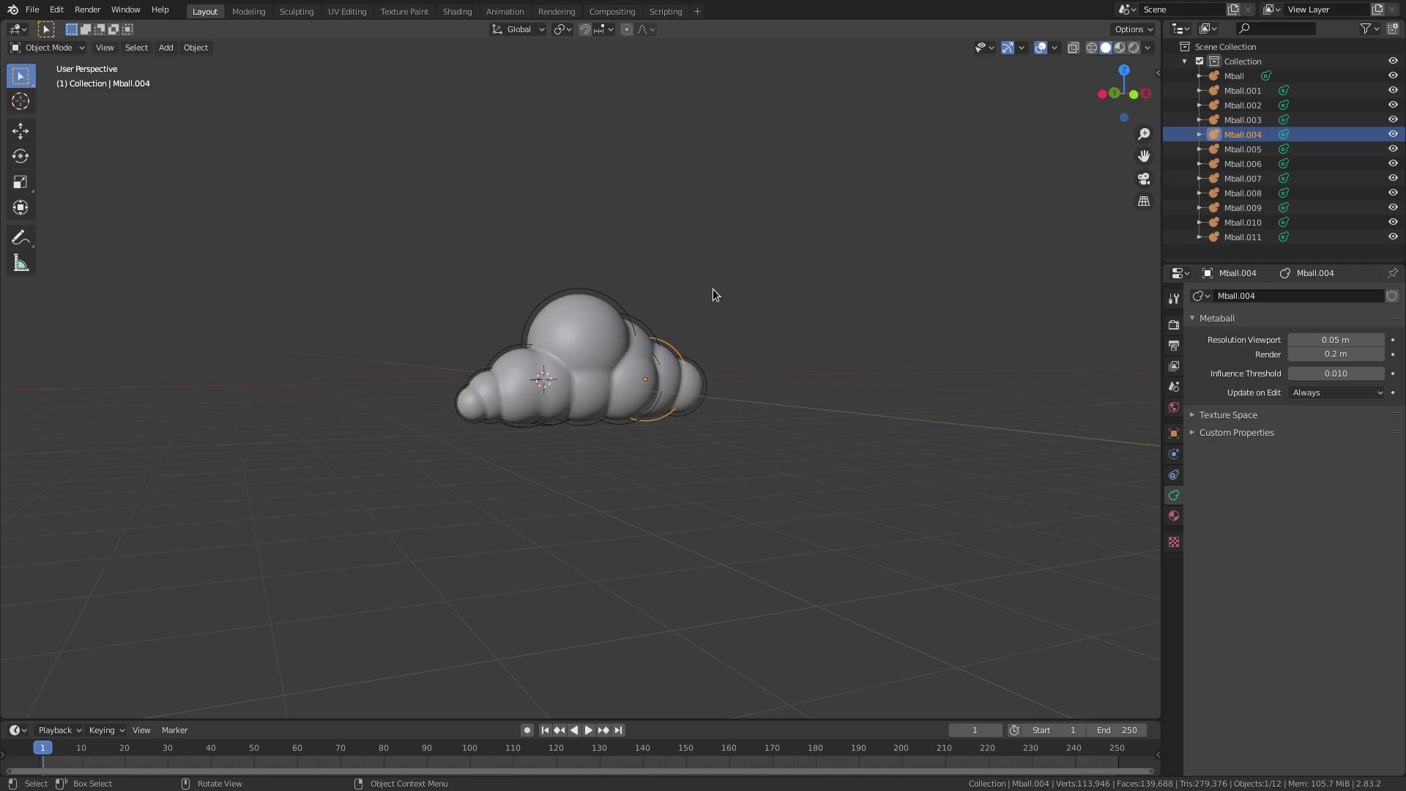
Add a sun light to the scene
{"action": "key", "text": "shift+a"}
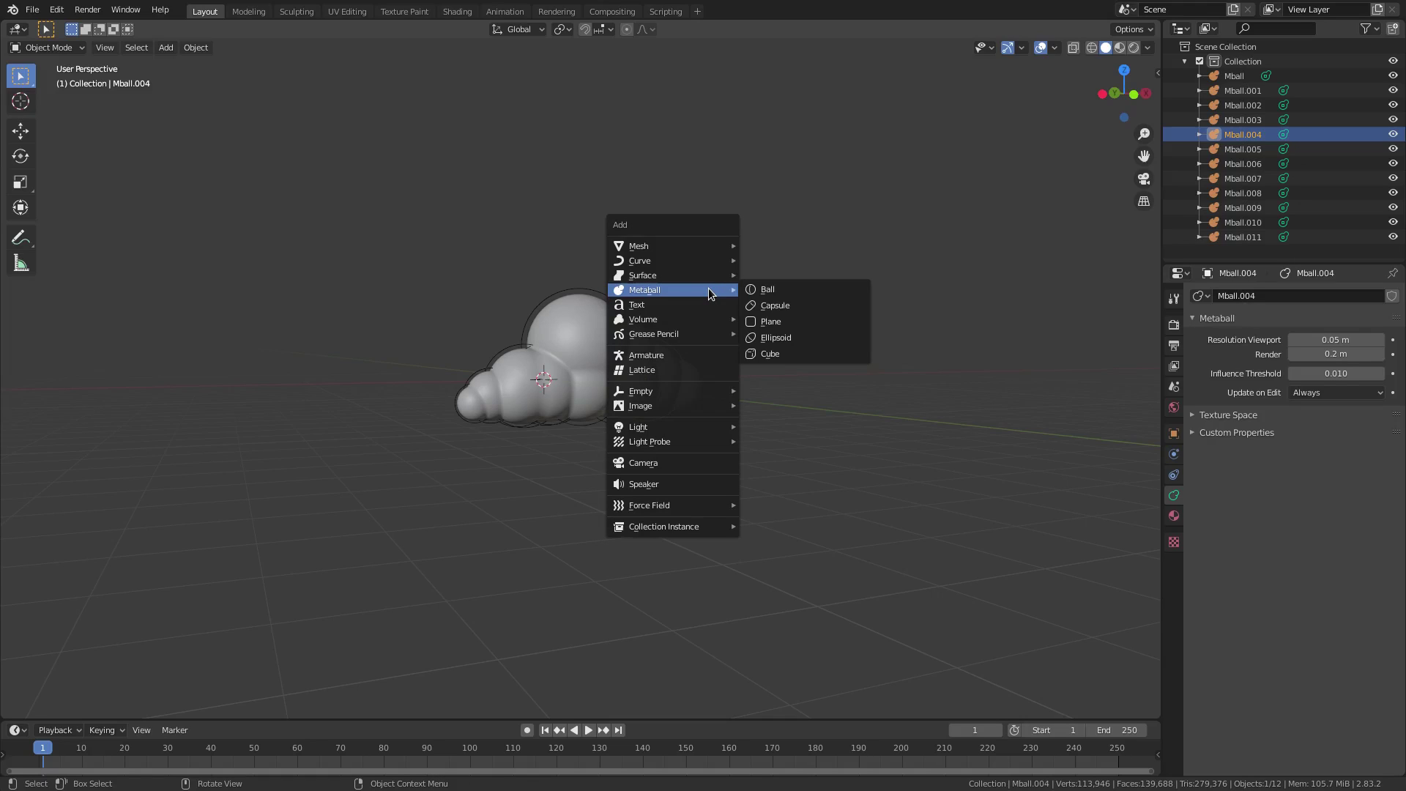
{"action": "mouse_move", "coordinate": [685, 426]}
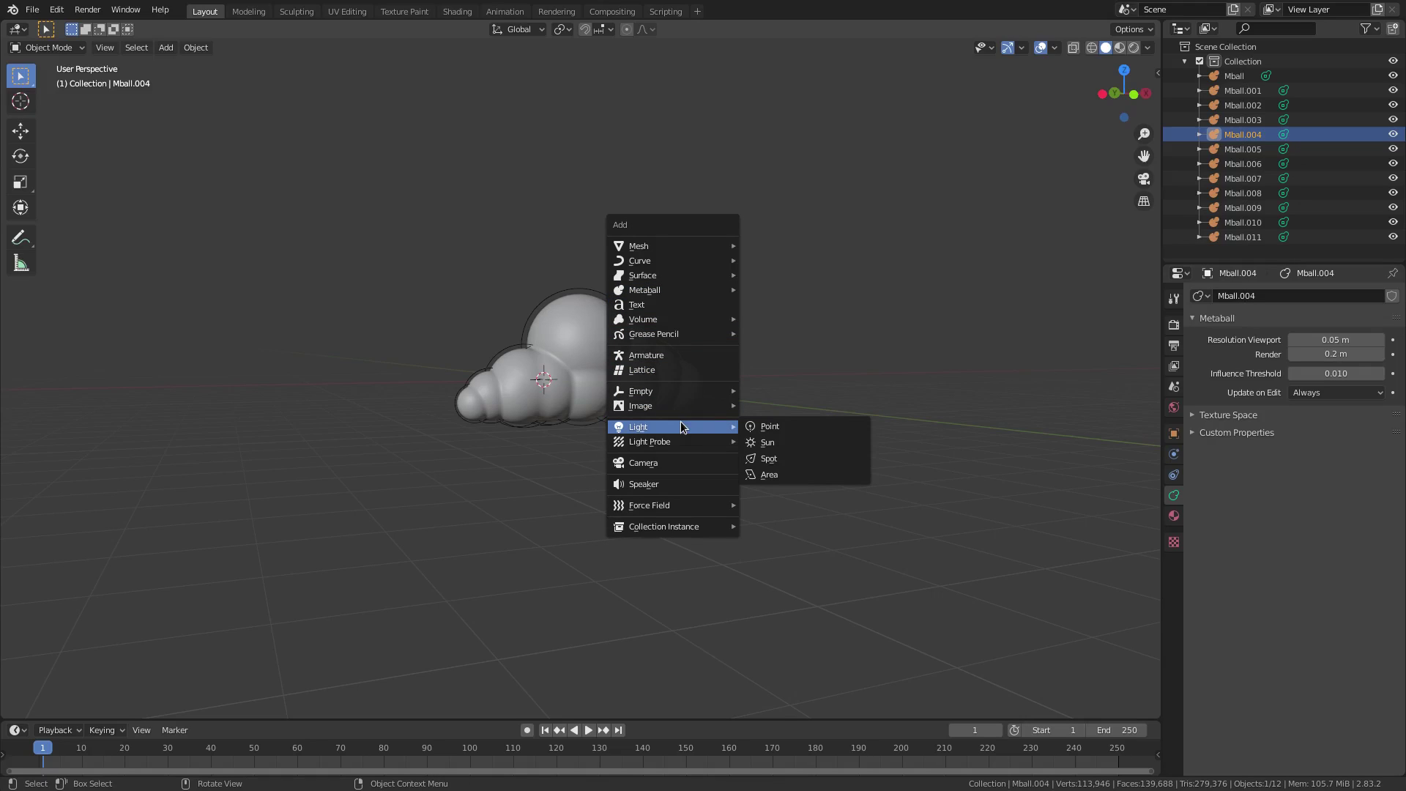
{"action": "left_click", "coordinate": [801, 442]}
{"action": "middle_click_drag", "start_coordinate": [631, 451], "coordinate": [648, 420]}
{"action": "left_click", "coordinate": [652, 415]}
{"action": "left_click", "coordinate": [581, 341]}
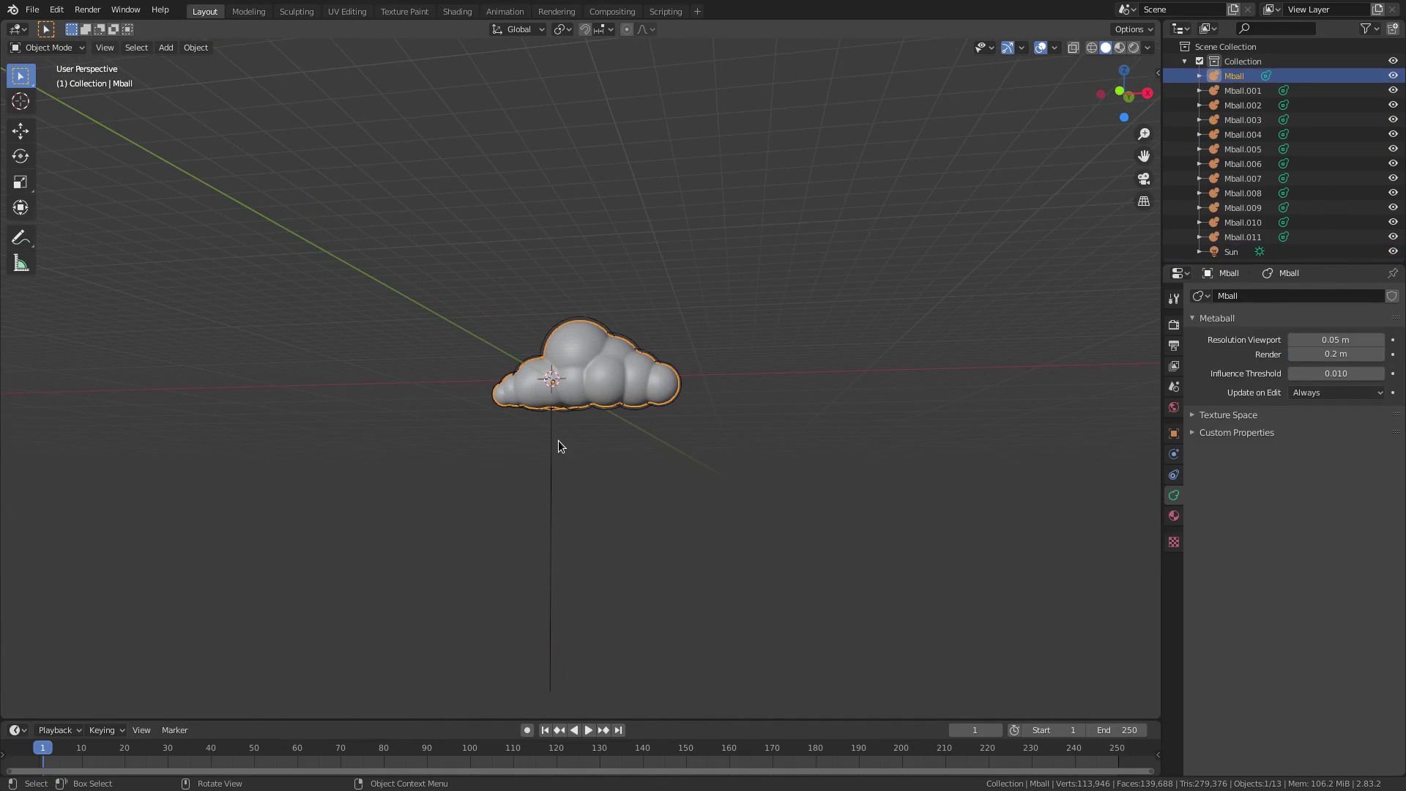
{"action": "scroll", "coordinate": [510, 369], "scroll_direction": "up", "scroll_amount": 2}
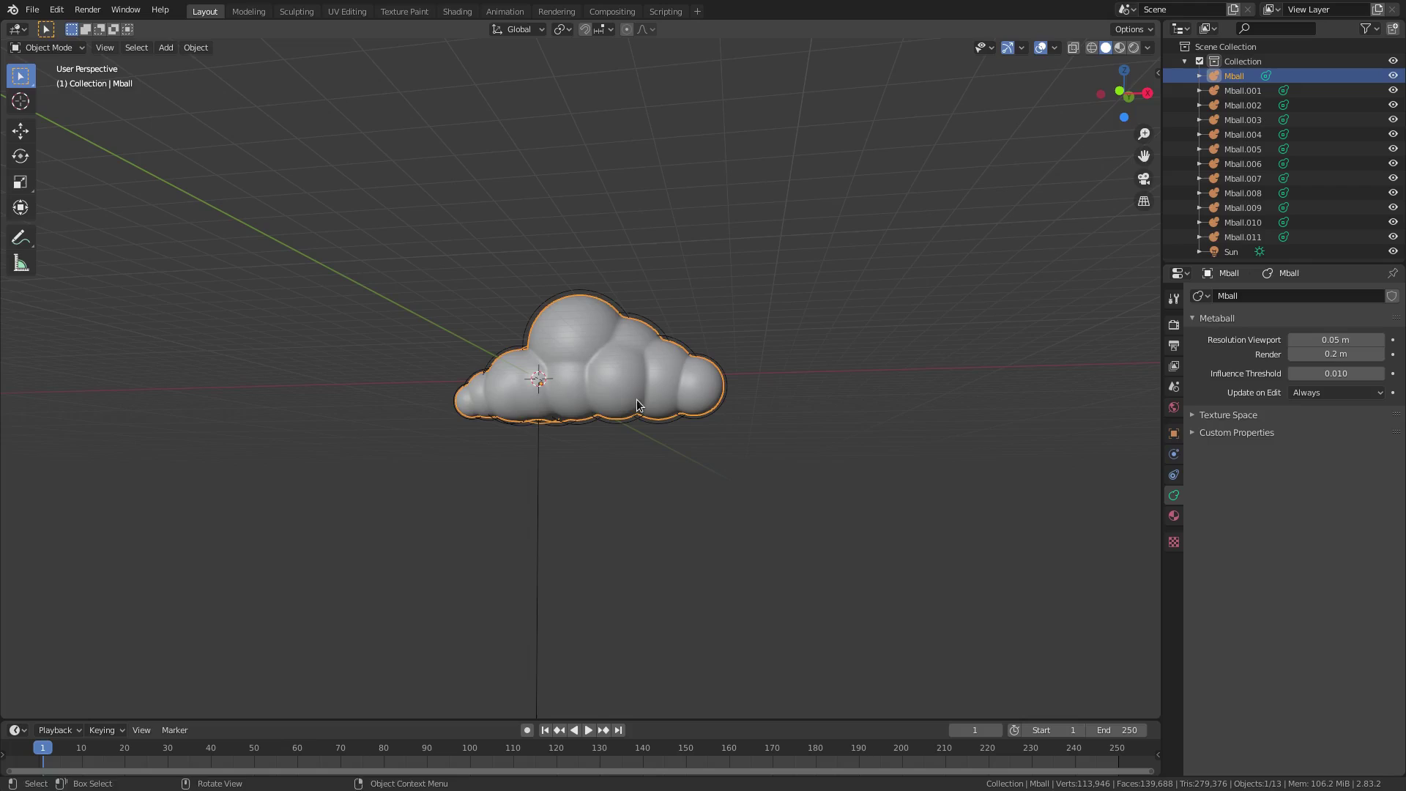
{"action": "key", "text": "g"}
{"action": "right_click", "coordinate": [561, 331]}
{"action": "key", "text": "g"}
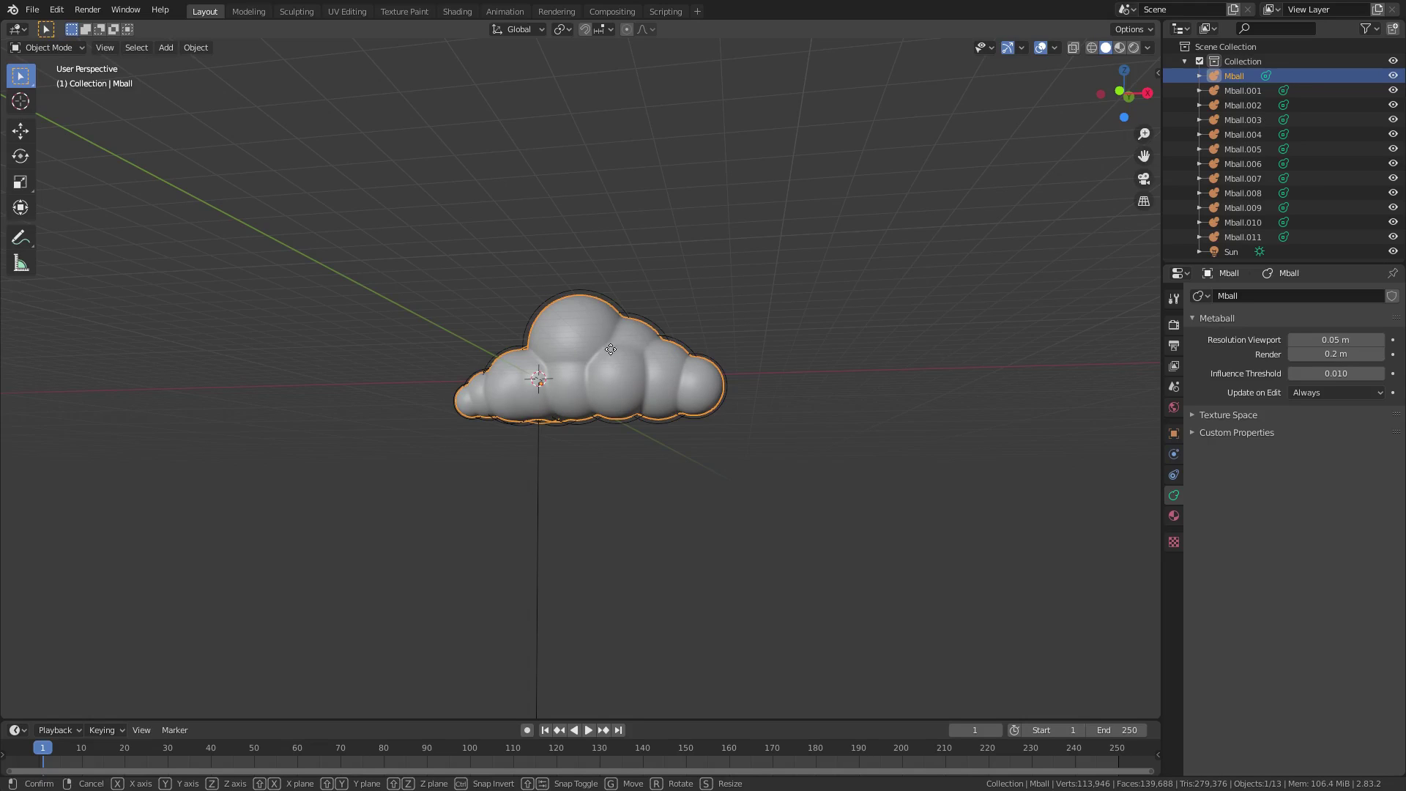
{"action": "right_click", "coordinate": [627, 326]}
Select all the cloud's metaballs together, leaving the sun light out of the selection
{"action": "key", "text": "b"}
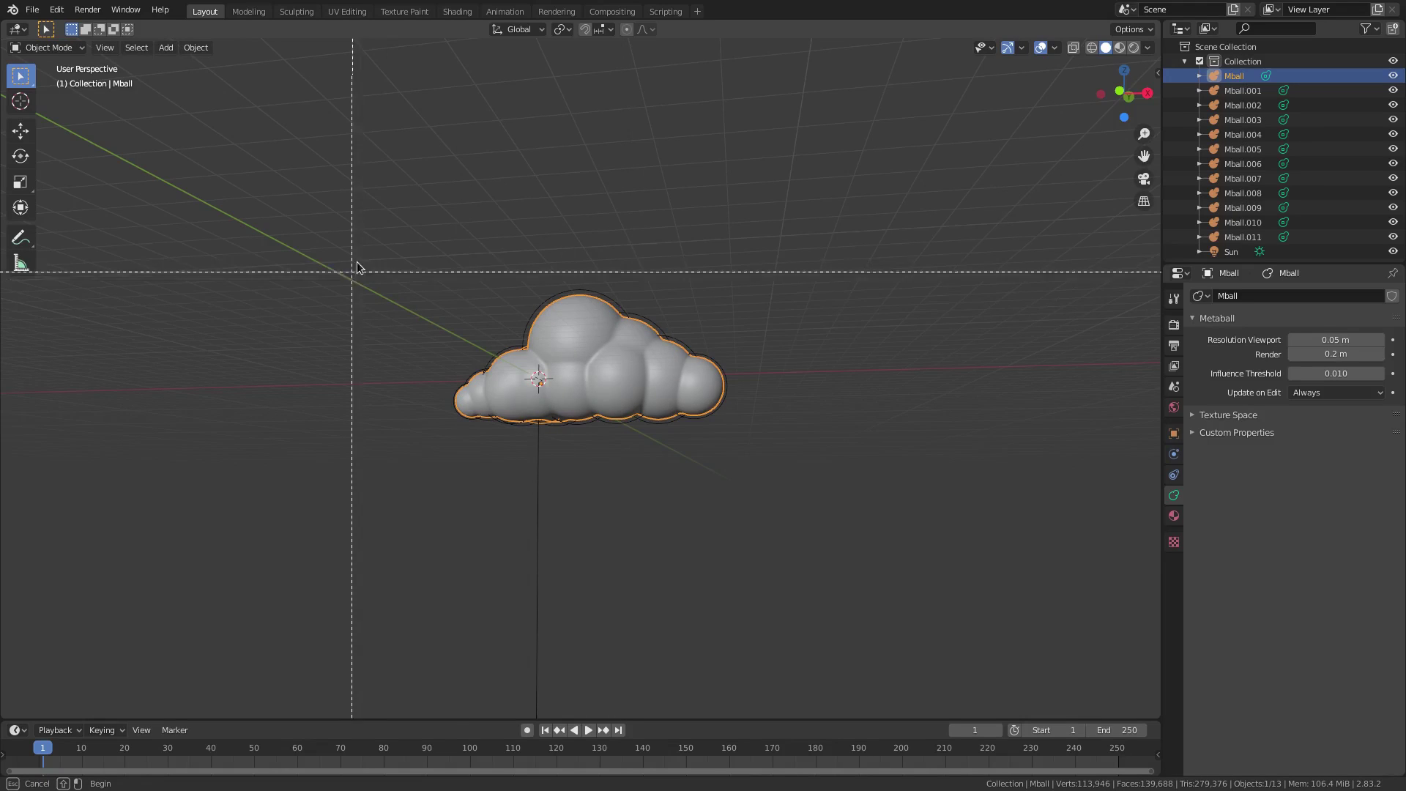
{"action": "left_click_drag", "start_coordinate": [370, 248], "coordinate": [835, 477]}
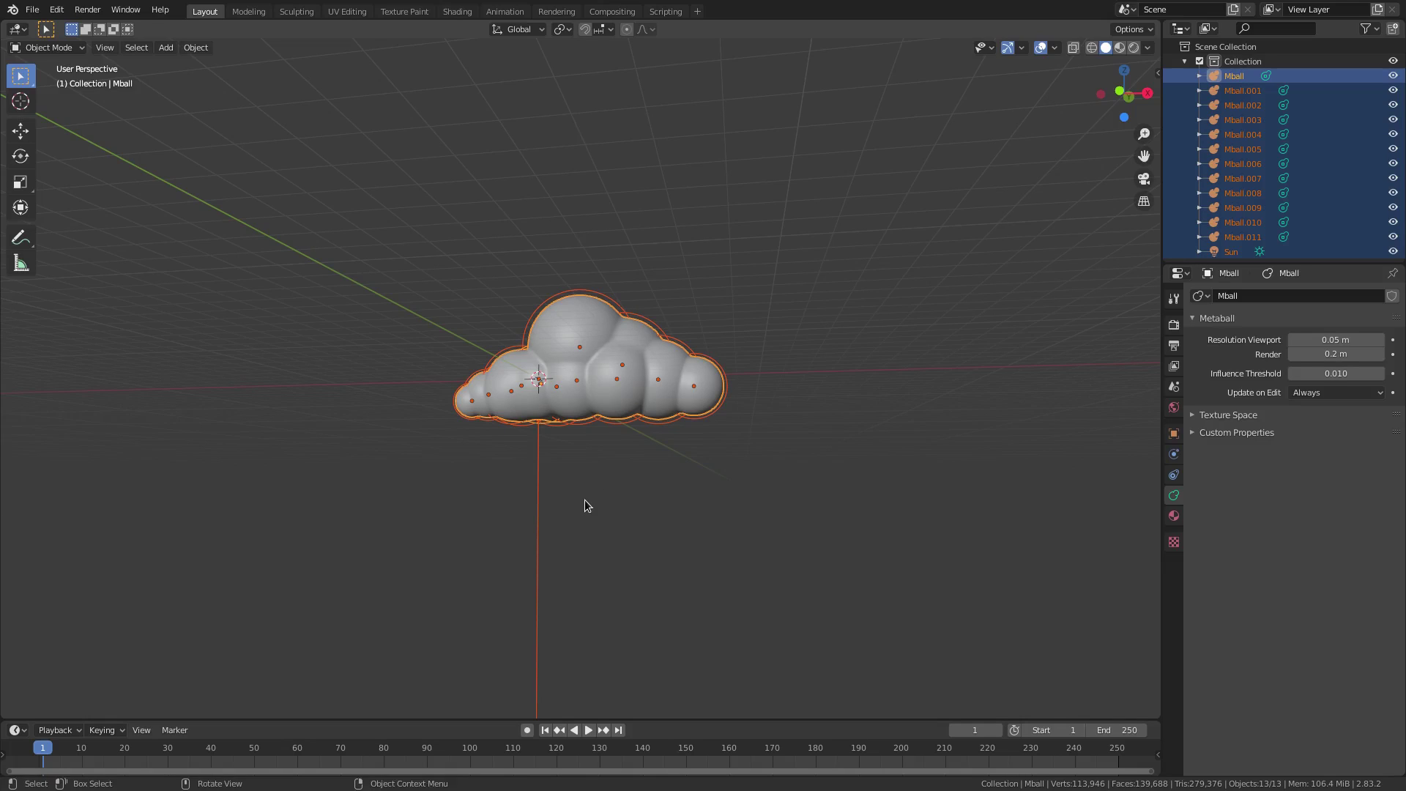
{"action": "key", "text": "b"}
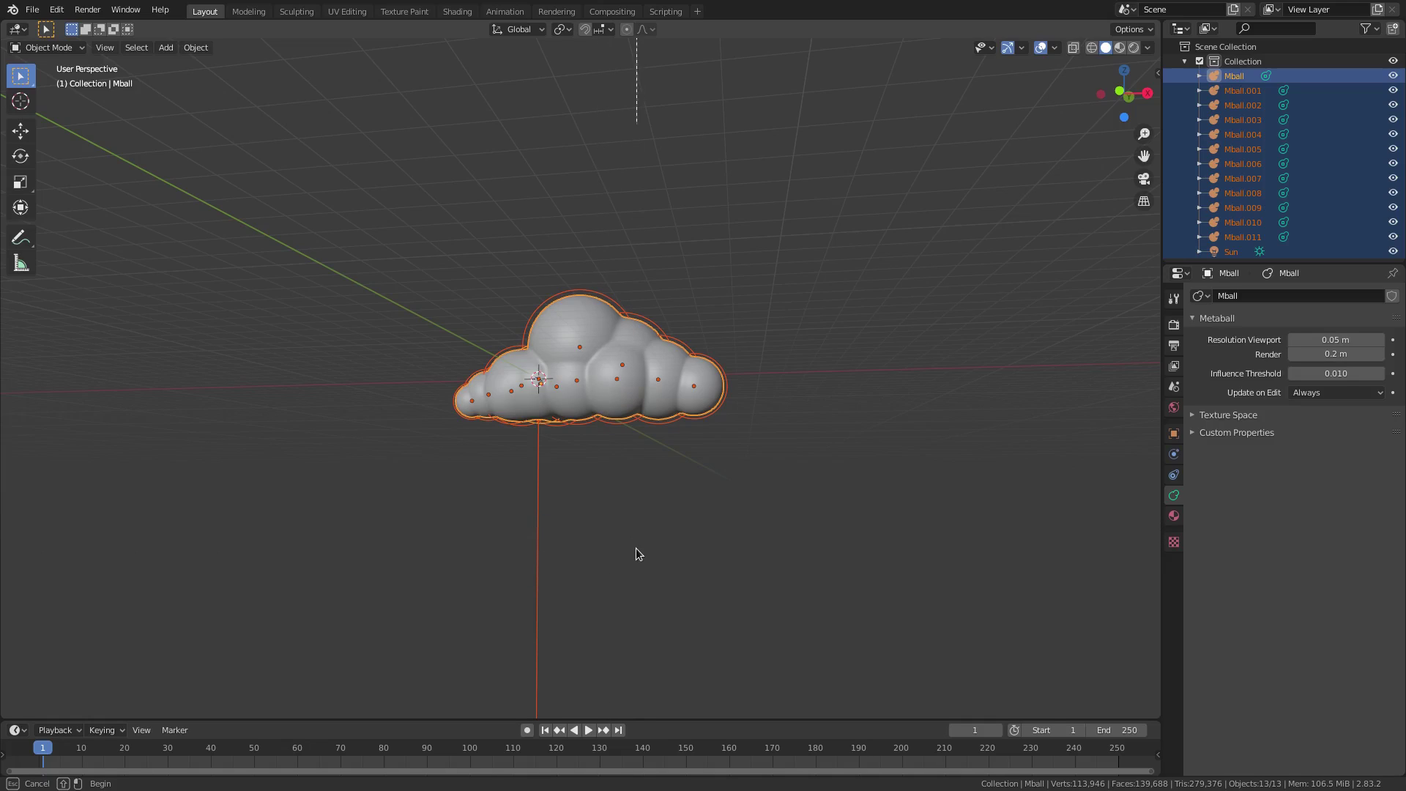
{"action": "left_click_drag", "start_coordinate": [636, 548], "coordinate": [374, 478]}
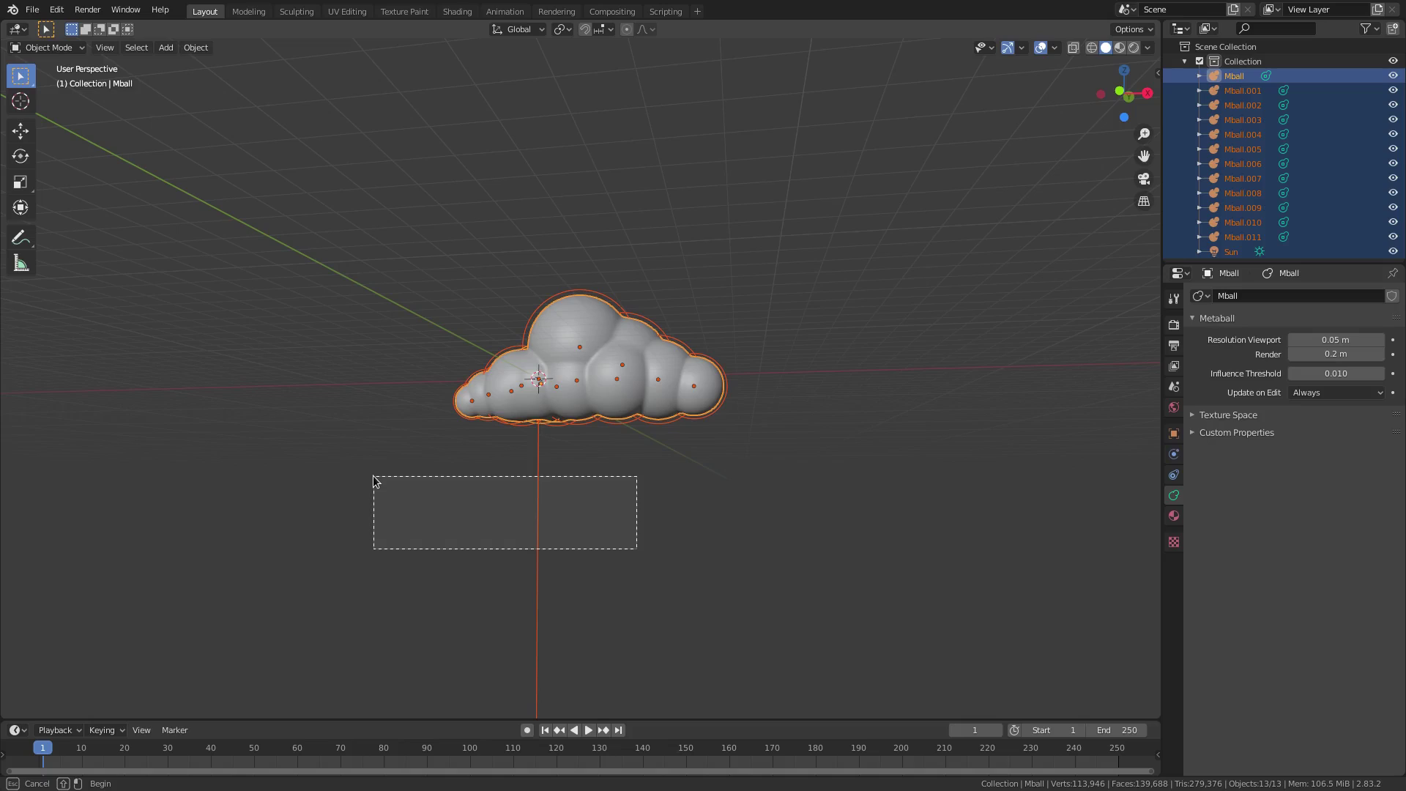
{"action": "left_click_drag", "start_coordinate": [374, 480], "coordinate": [372, 476]}
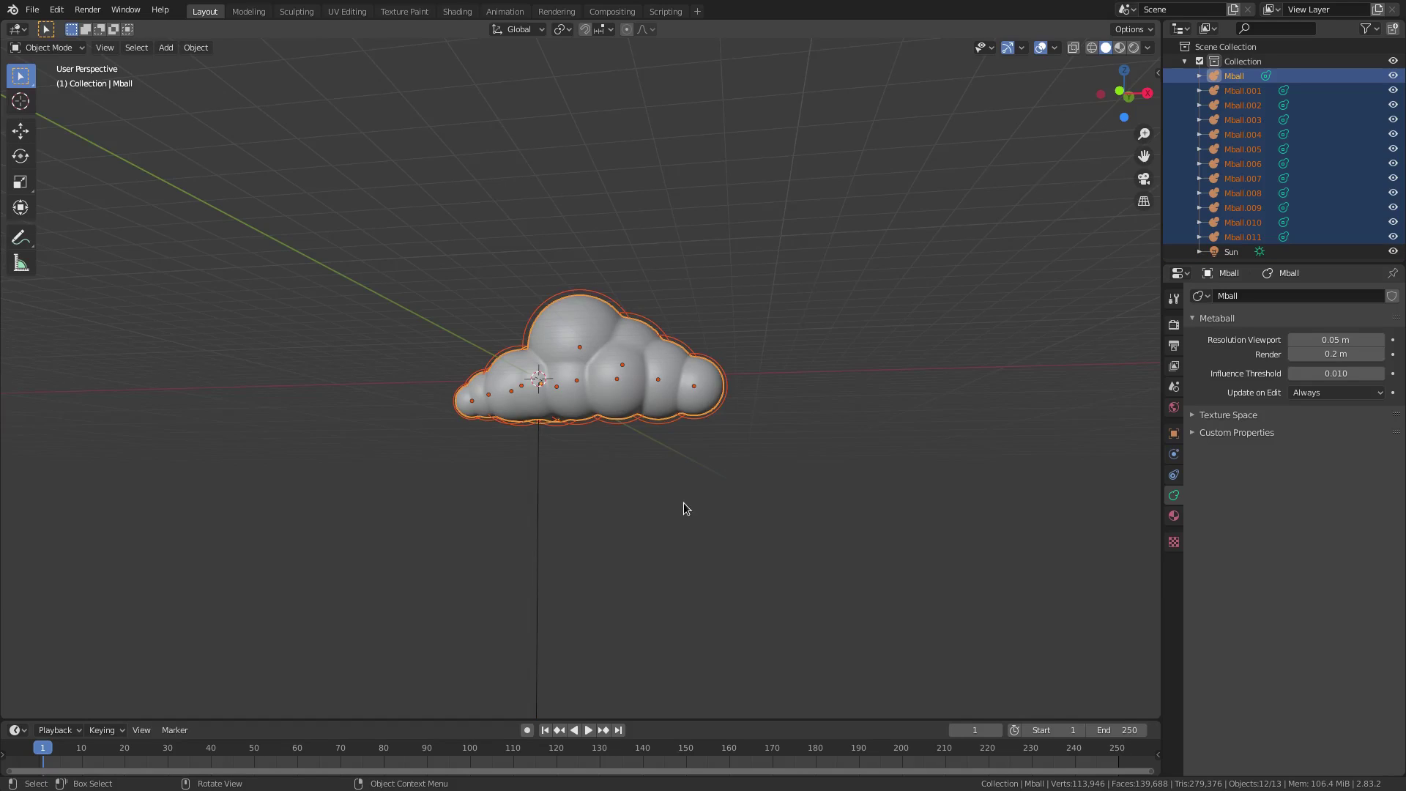
Move the whole cloud away from the sun light, about 10 m toward negative X and upward
{"action": "scroll", "coordinate": [684, 502], "scroll_direction": "down", "scroll_amount": 1}
{"action": "key", "text": "g"}
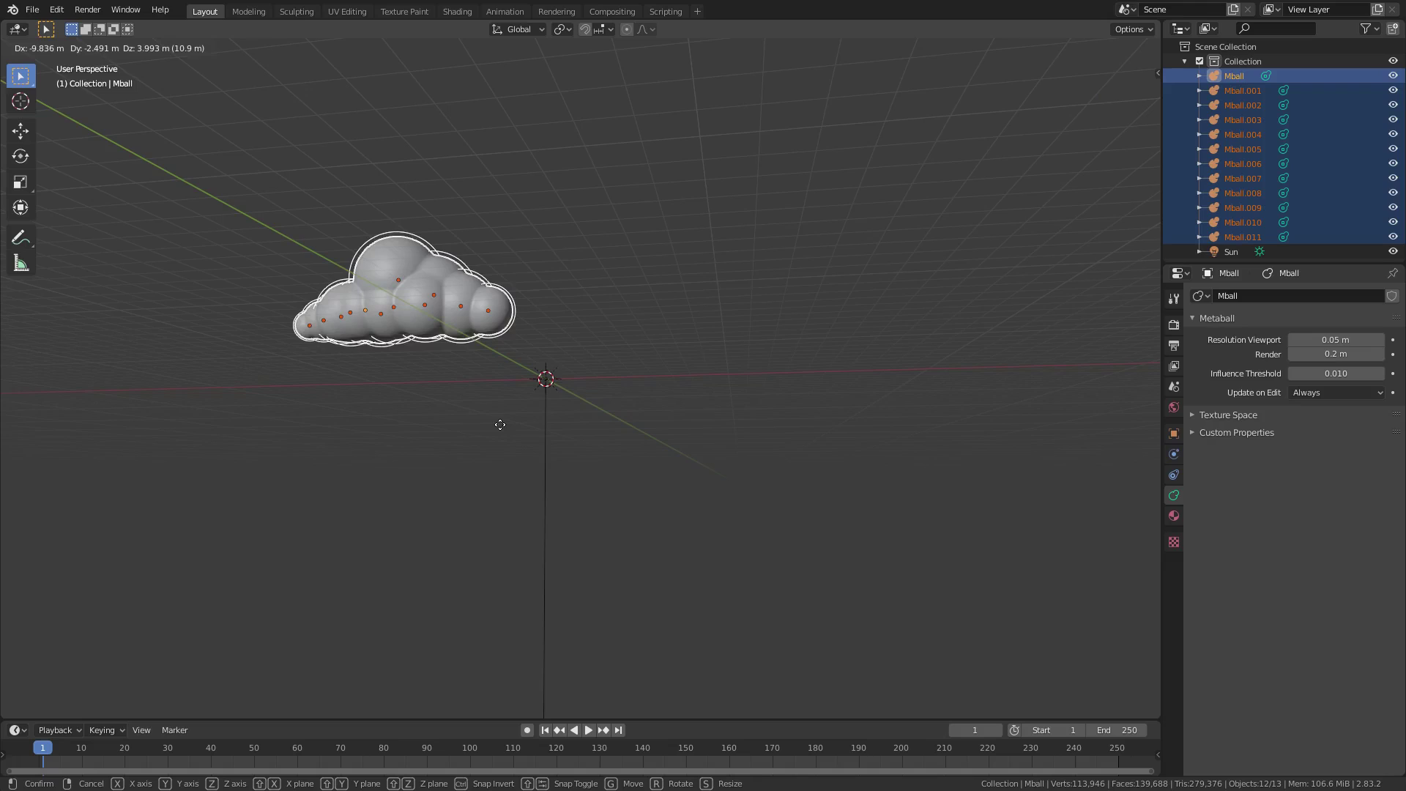
{"action": "left_click", "coordinate": [510, 446]}
{"action": "middle_click_drag", "start_coordinate": [510, 446], "coordinate": [550, 430]}
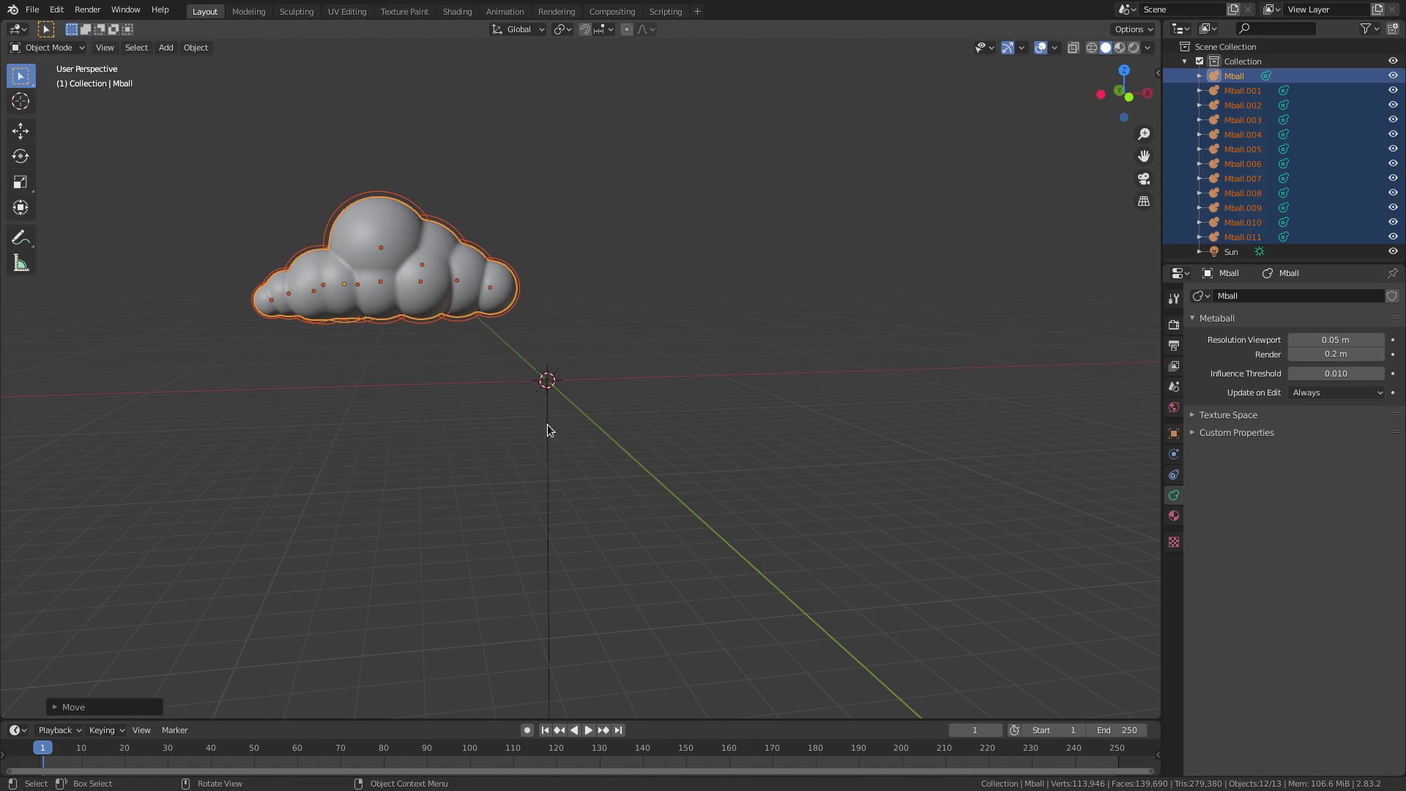
Select the sun light and show the scene in rendered viewport shading
{"action": "left_click", "coordinate": [548, 382]}
{"action": "scroll", "coordinate": [557, 394], "scroll_direction": "up", "scroll_amount": 2}
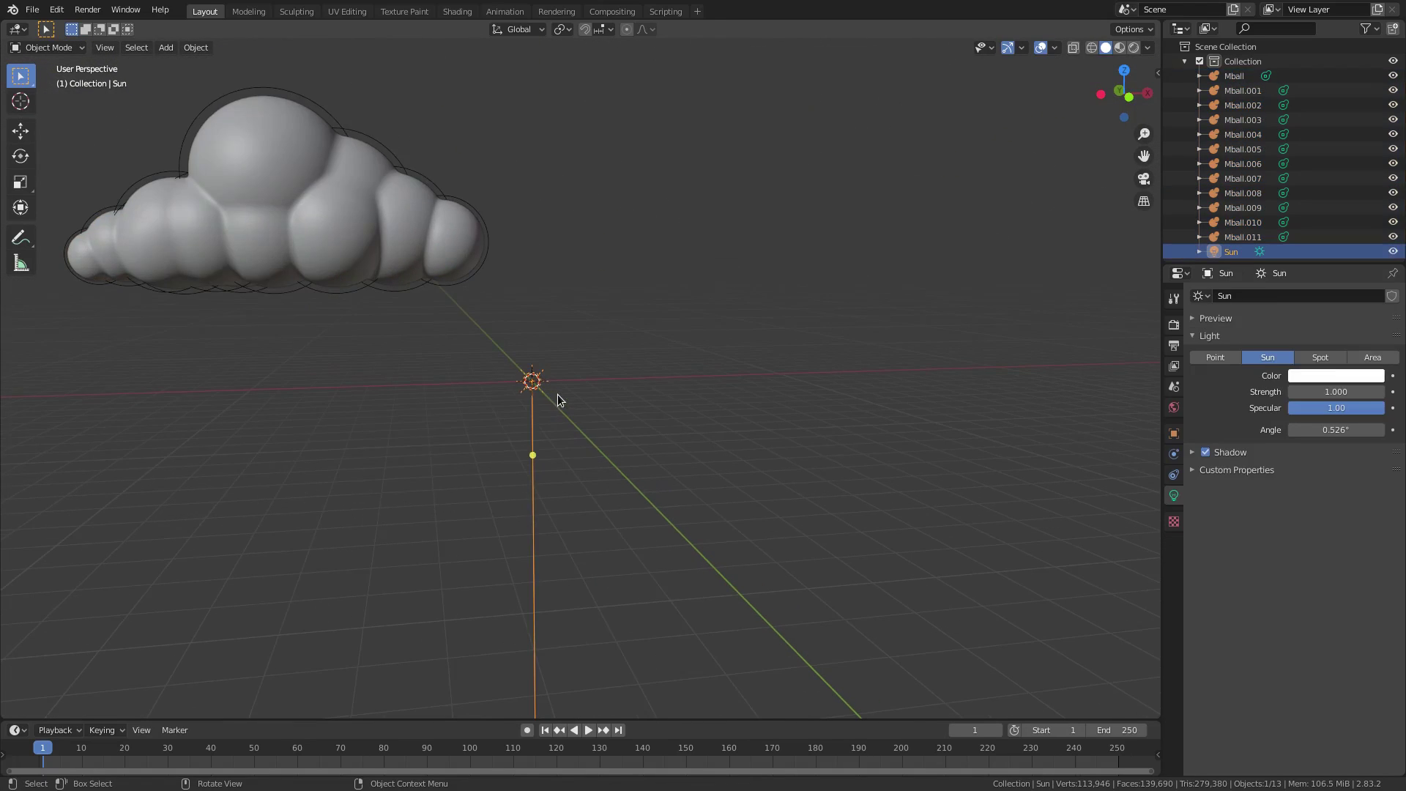
{"action": "middle_click_drag", "start_coordinate": [568, 323], "coordinate": [796, 377], "text": "shift"}
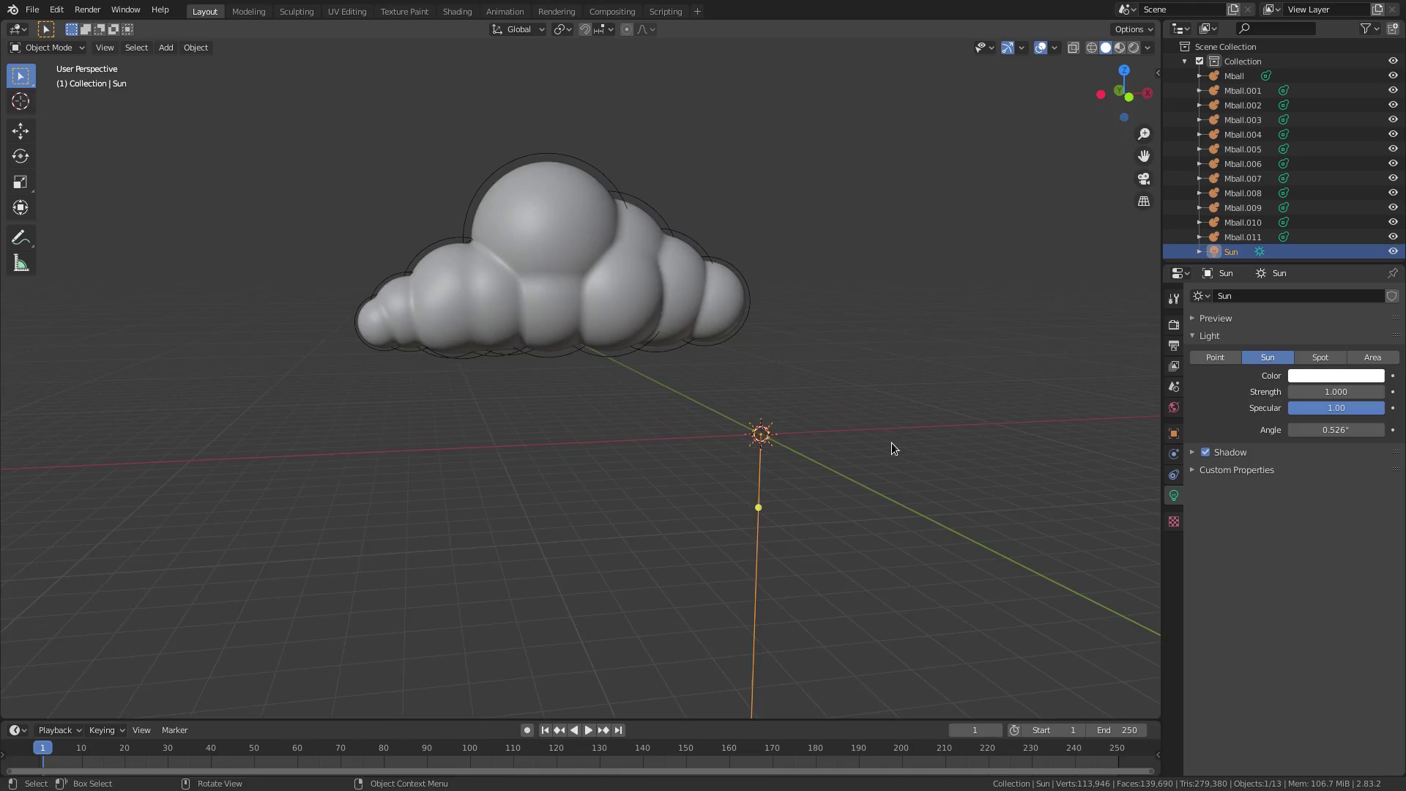
{"action": "middle_click_drag", "start_coordinate": [890, 443], "coordinate": [875, 441]}
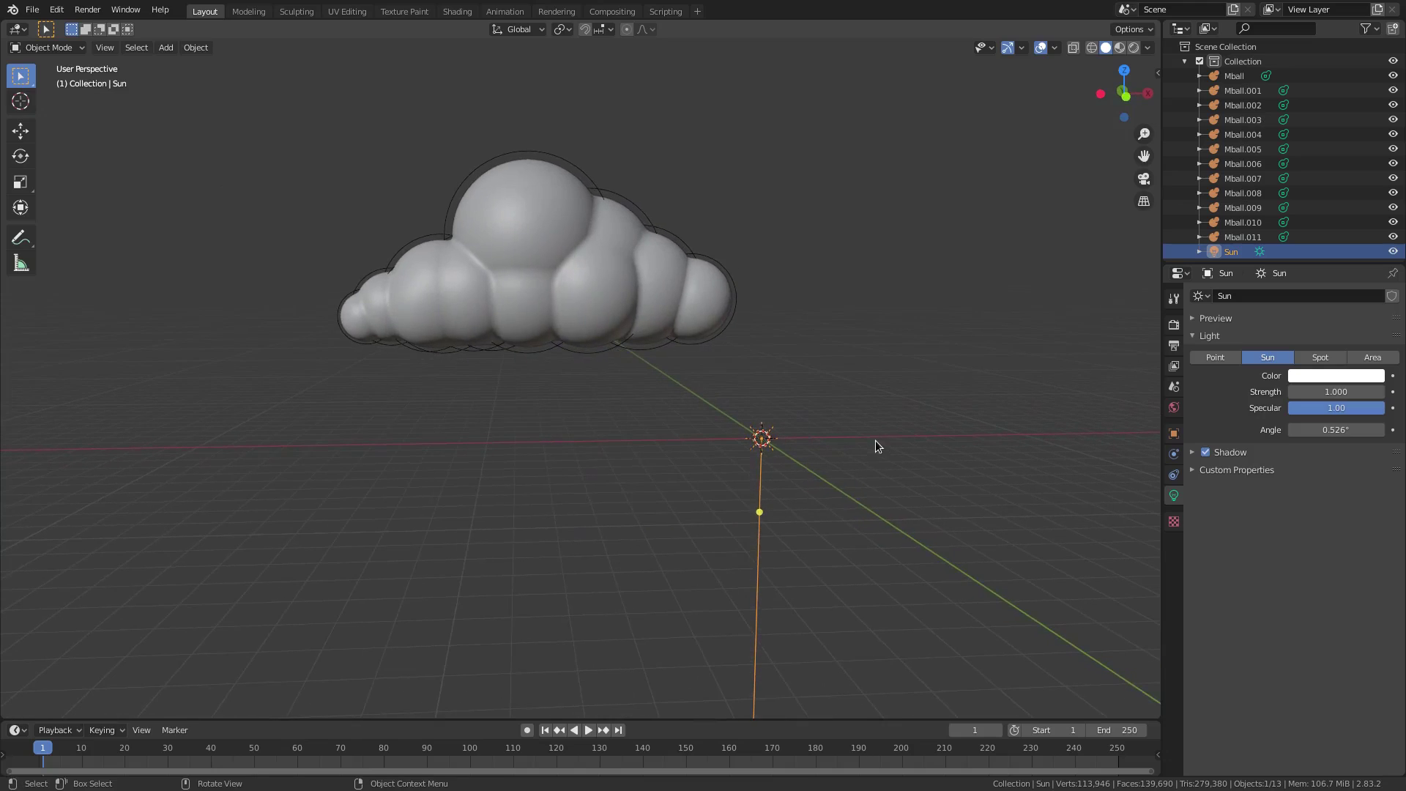
{"action": "left_click", "coordinate": [1135, 47]}
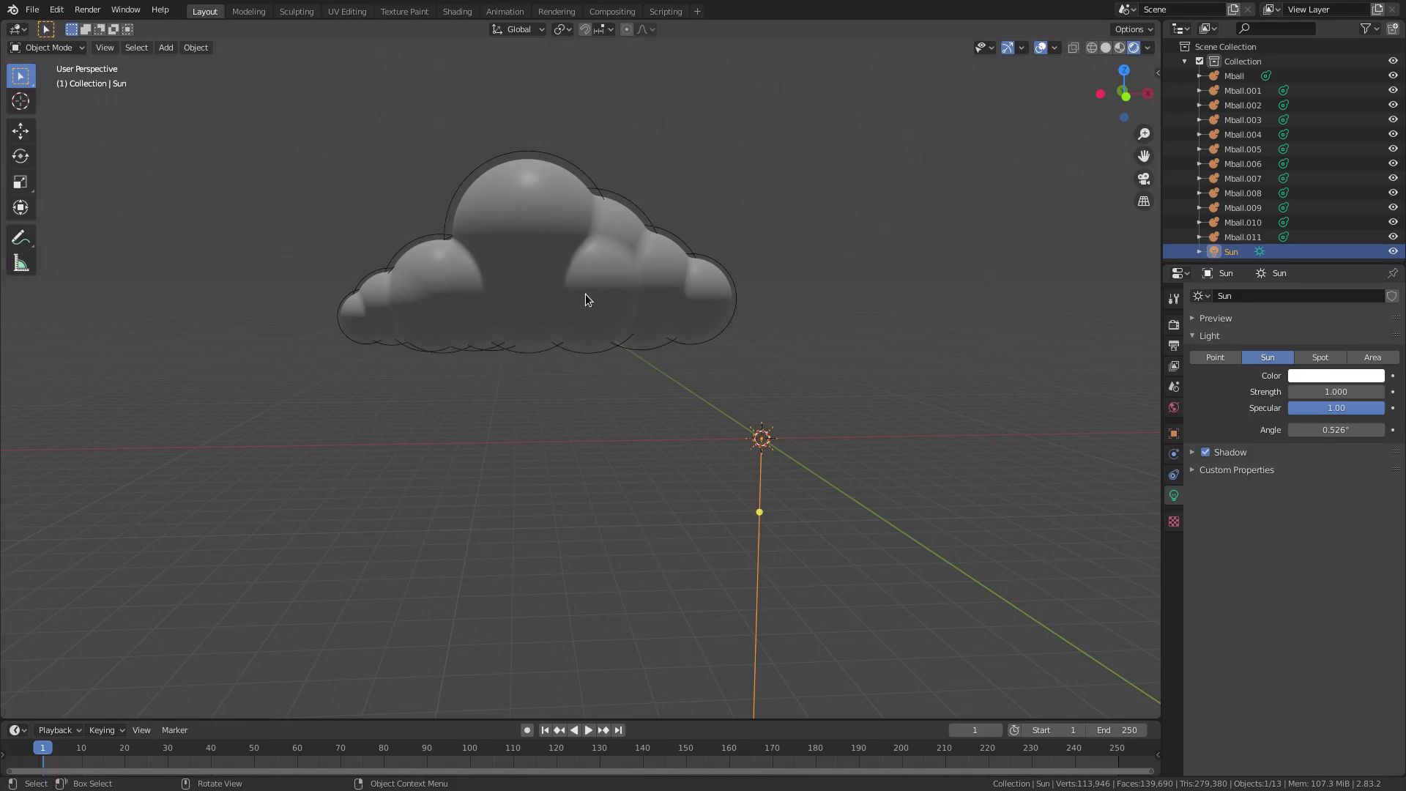
Set the sun light's strength to 100
{"action": "left_click", "coordinate": [1300, 391]}
{"action": "key", "text": "BackSpace"}
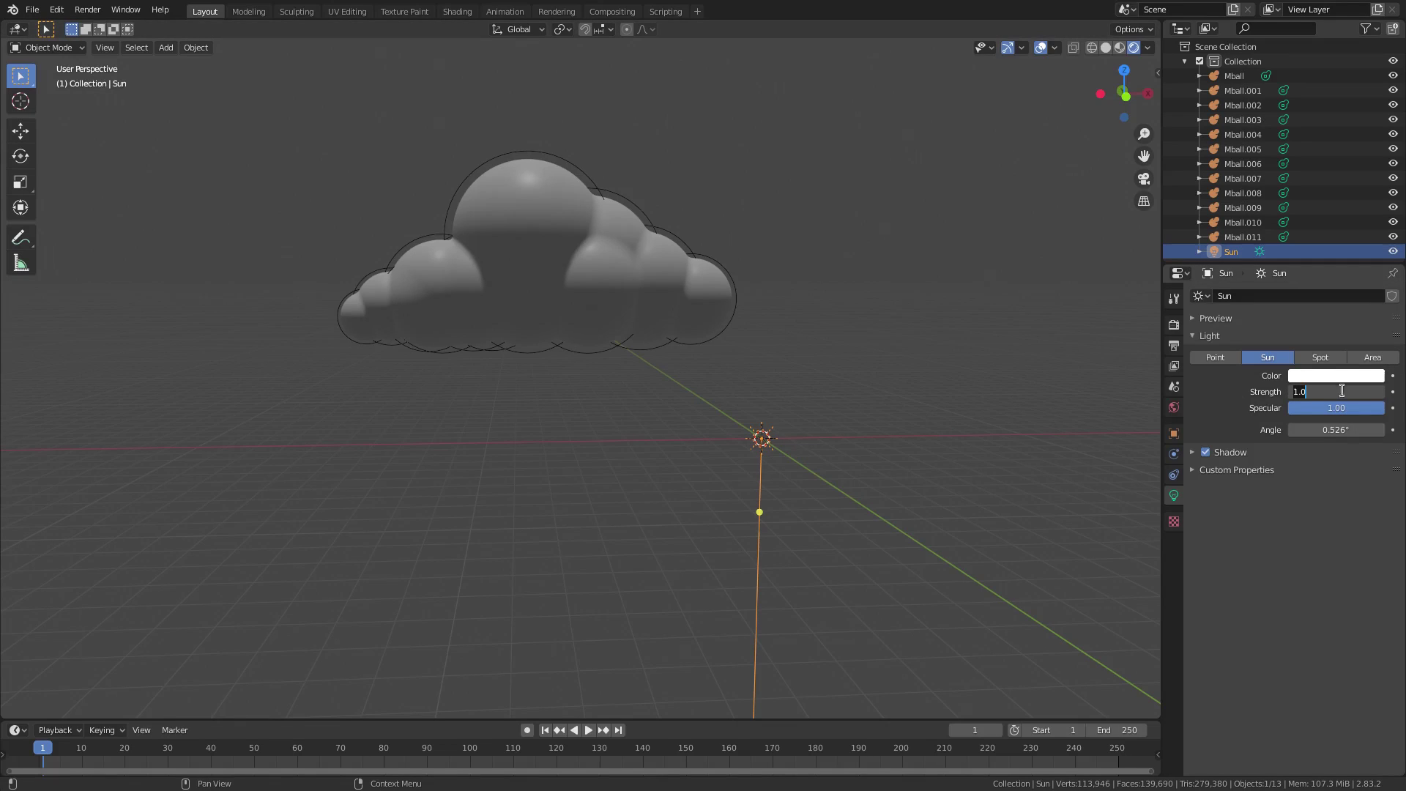
{"action": "type", "text": "100"}
{"action": "key", "text": "Return"}
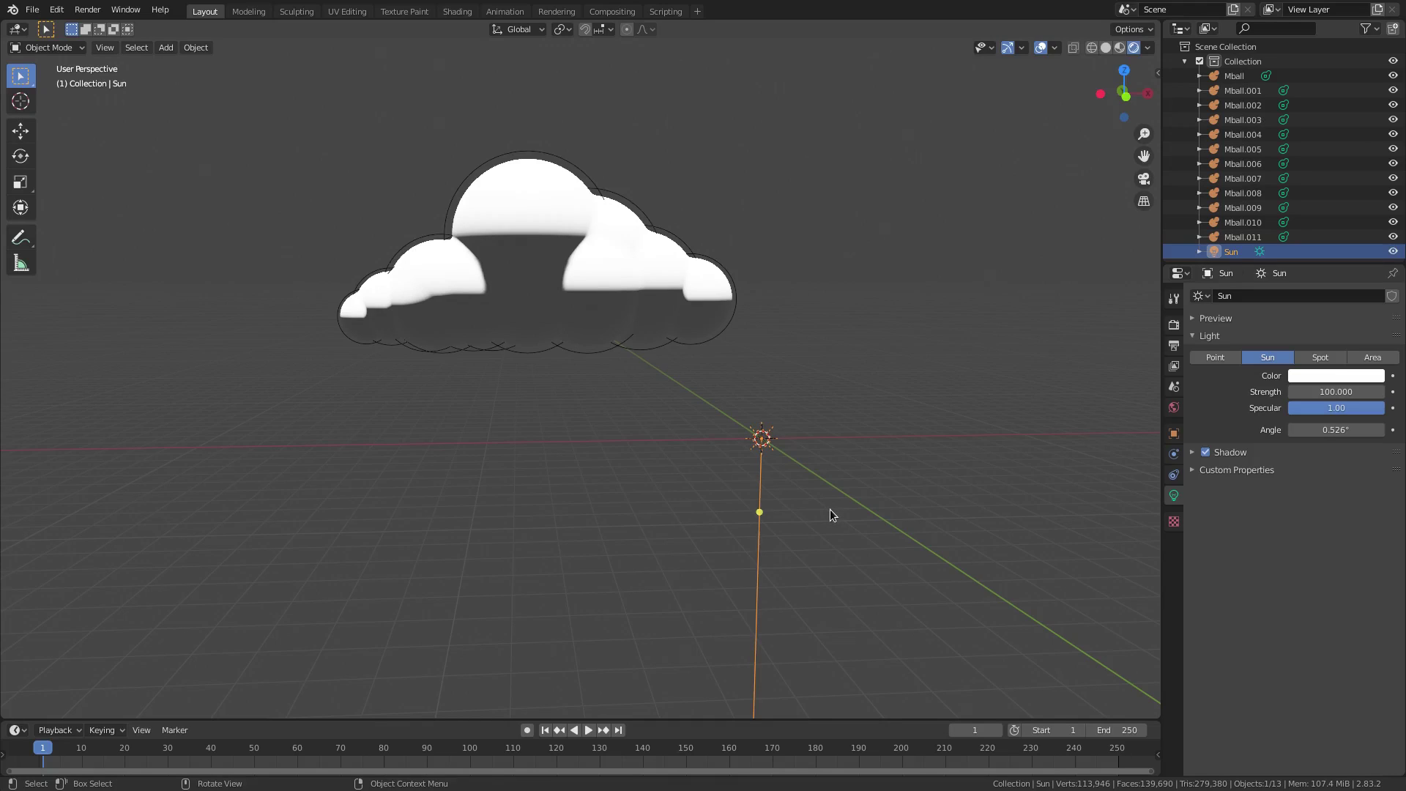
Duplicate the sun light, leaving the copy in the same place
{"action": "key", "text": "shift+d"}
{"action": "key", "text": "Escape"}
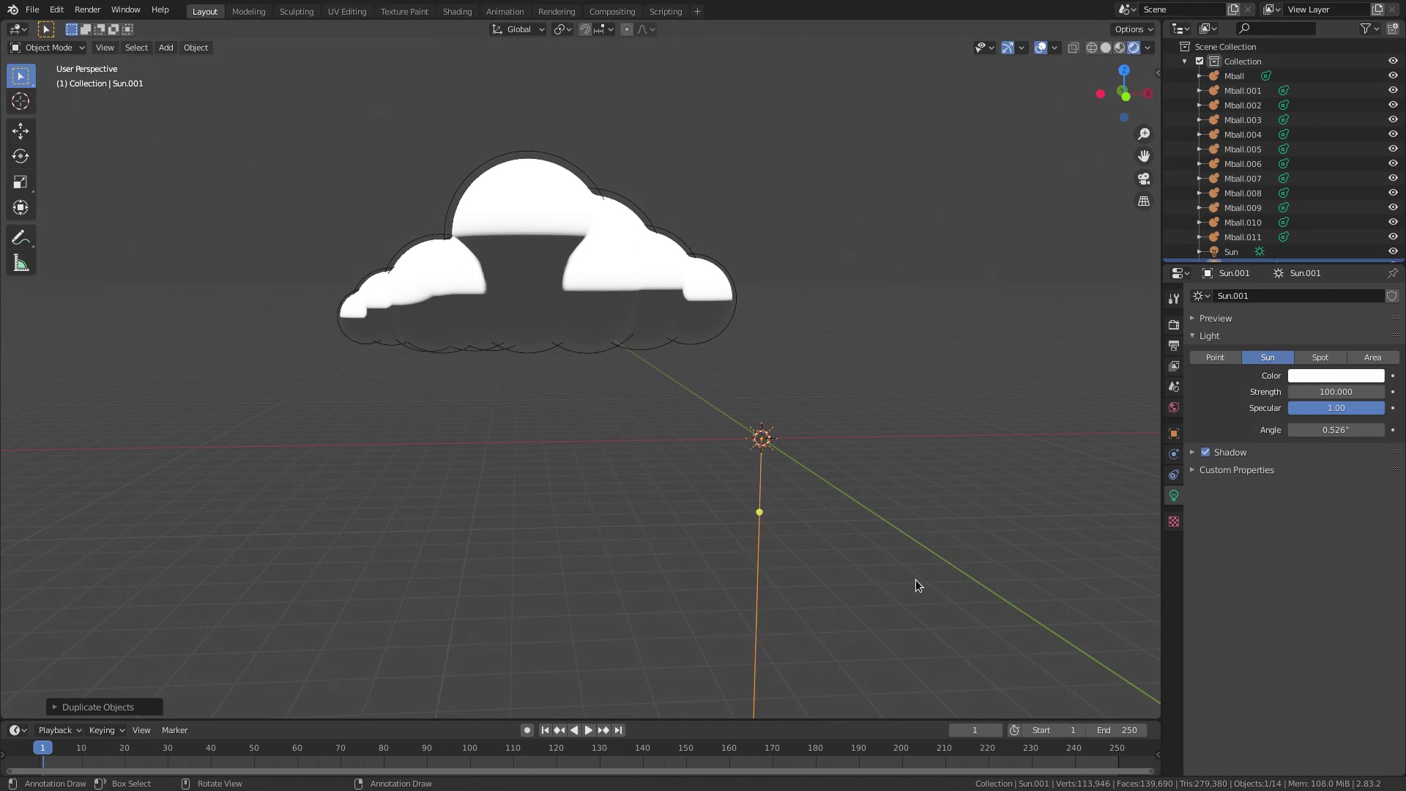
Try rotating the duplicated sun light by 90° about the global X axis two times, and undo both rotations
{"action": "type", "text": "rx"}
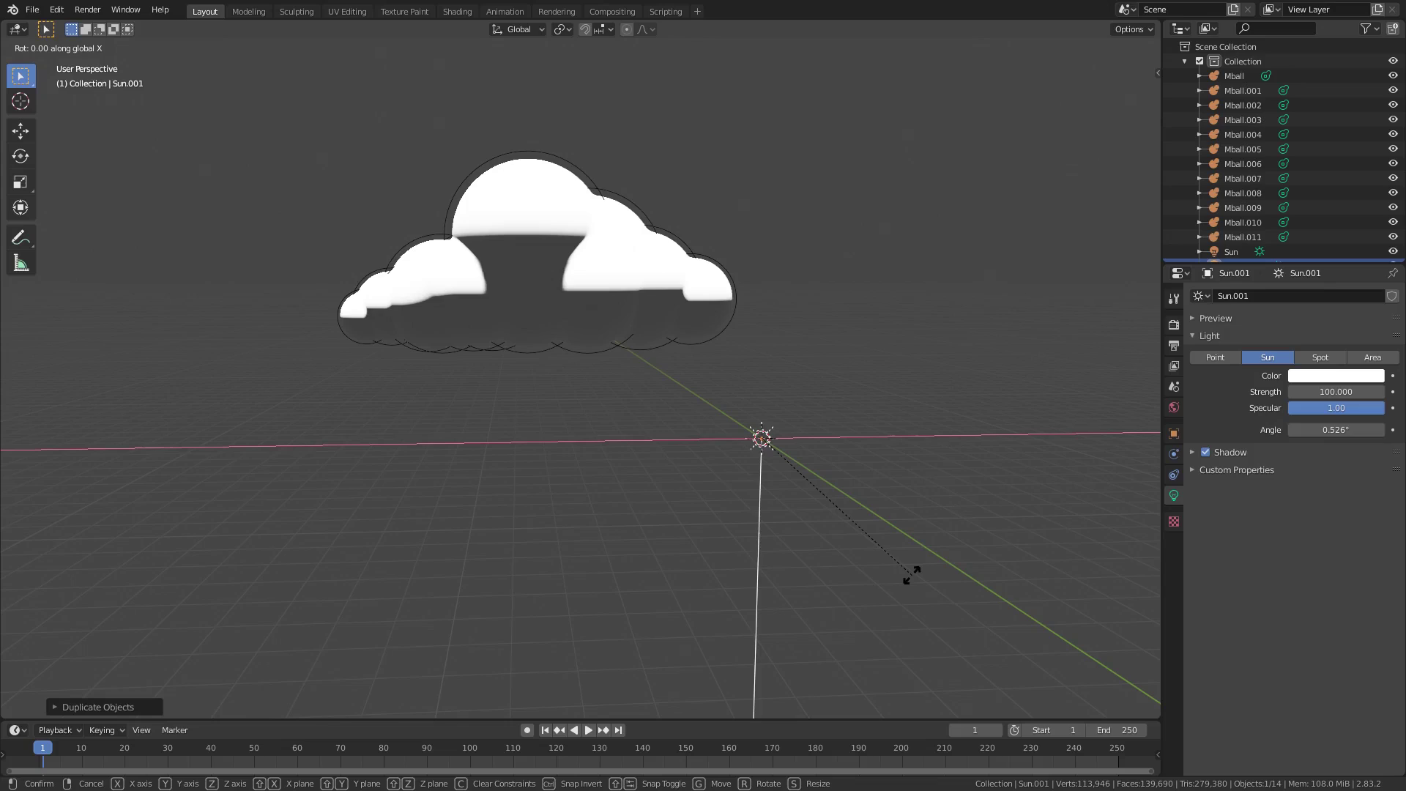
{"action": "type", "text": "90"}
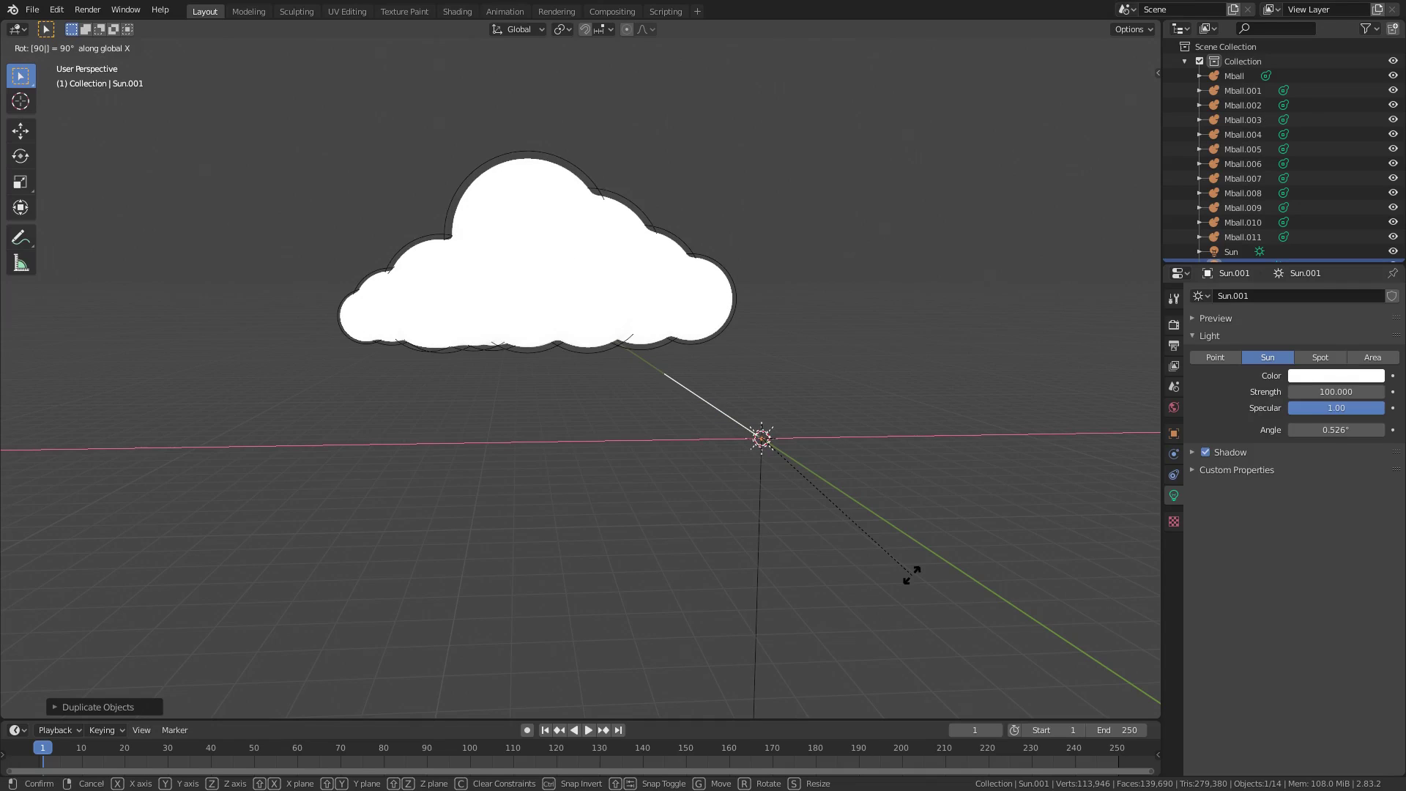
{"action": "key", "text": "Return"}
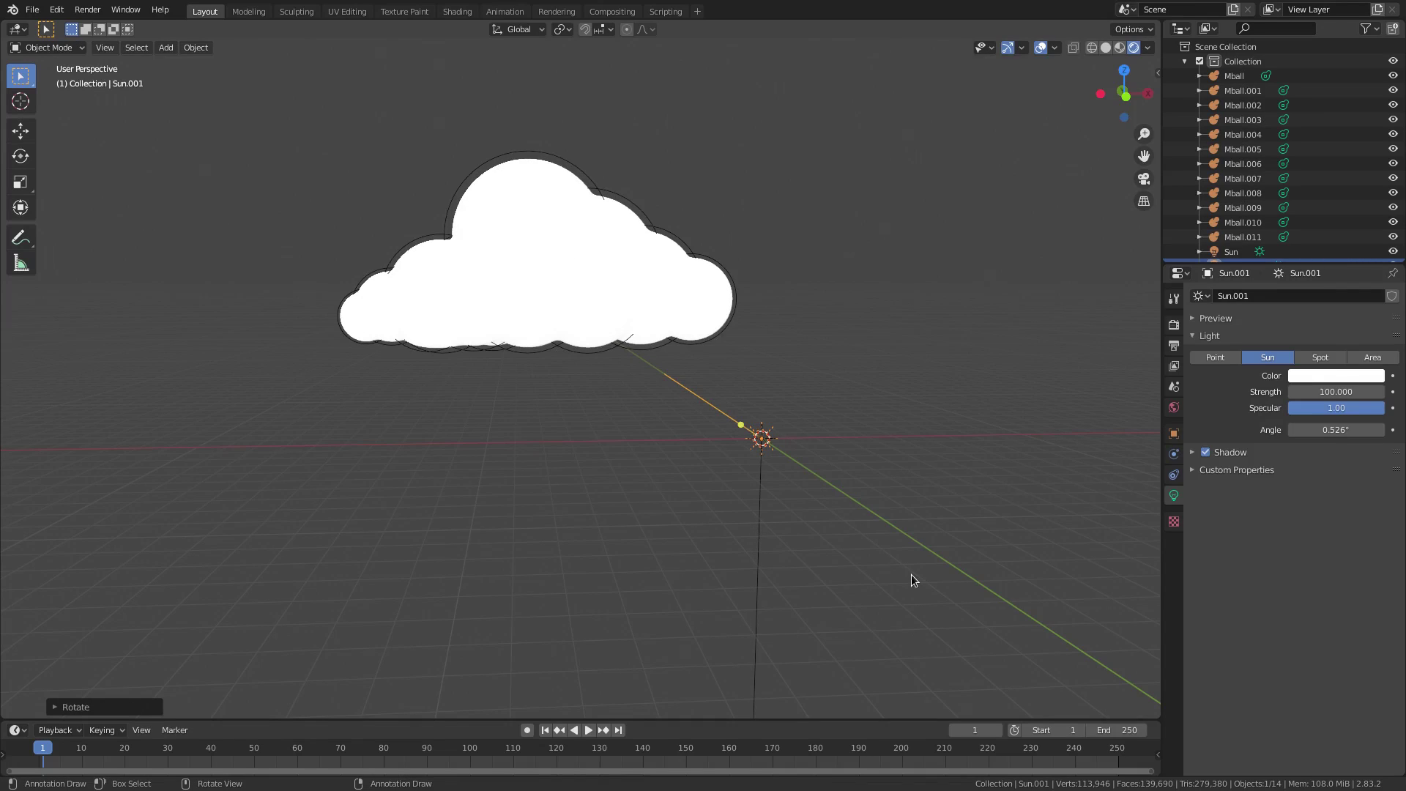
{"action": "middle_click_drag", "start_coordinate": [753, 530], "coordinate": [886, 410]}
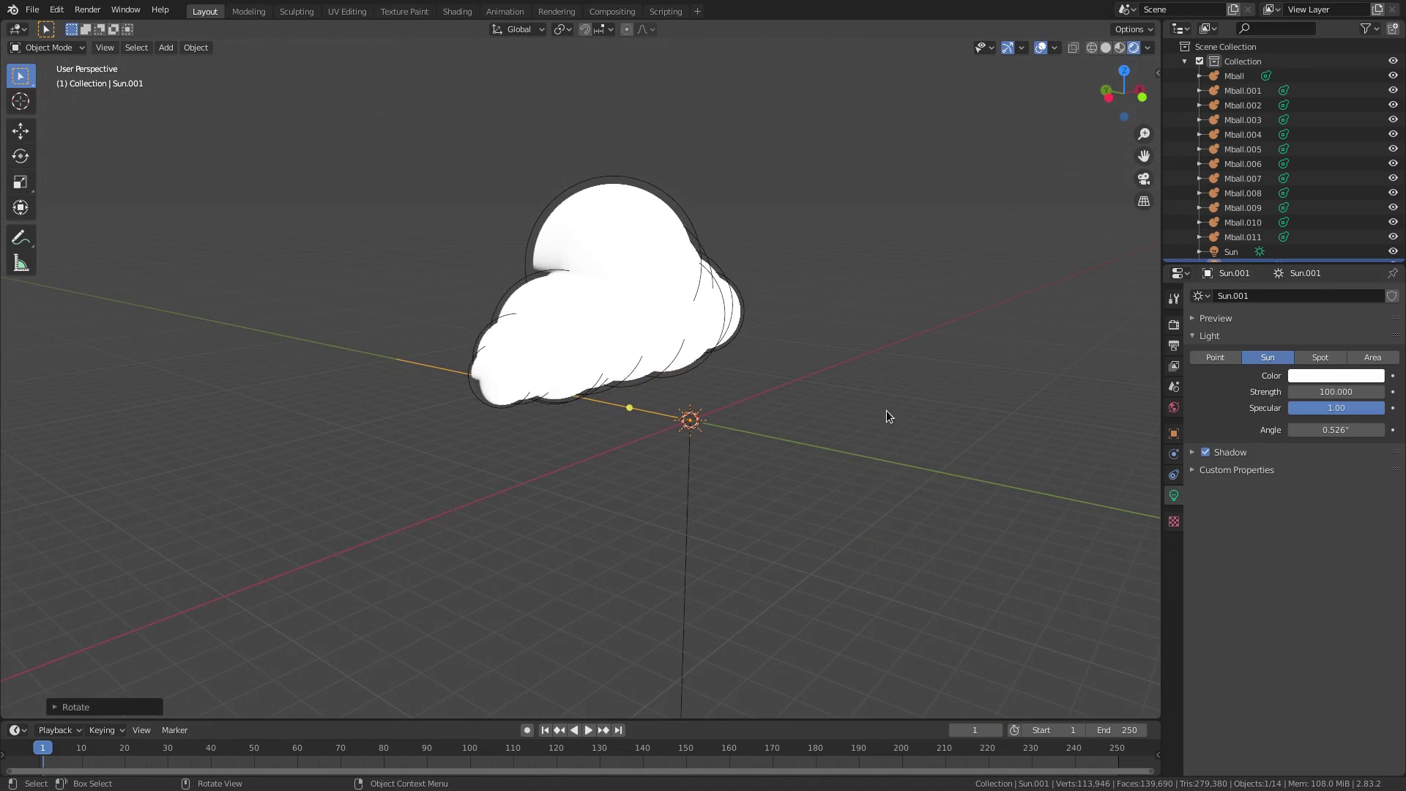
{"action": "type", "text": "rx90"}
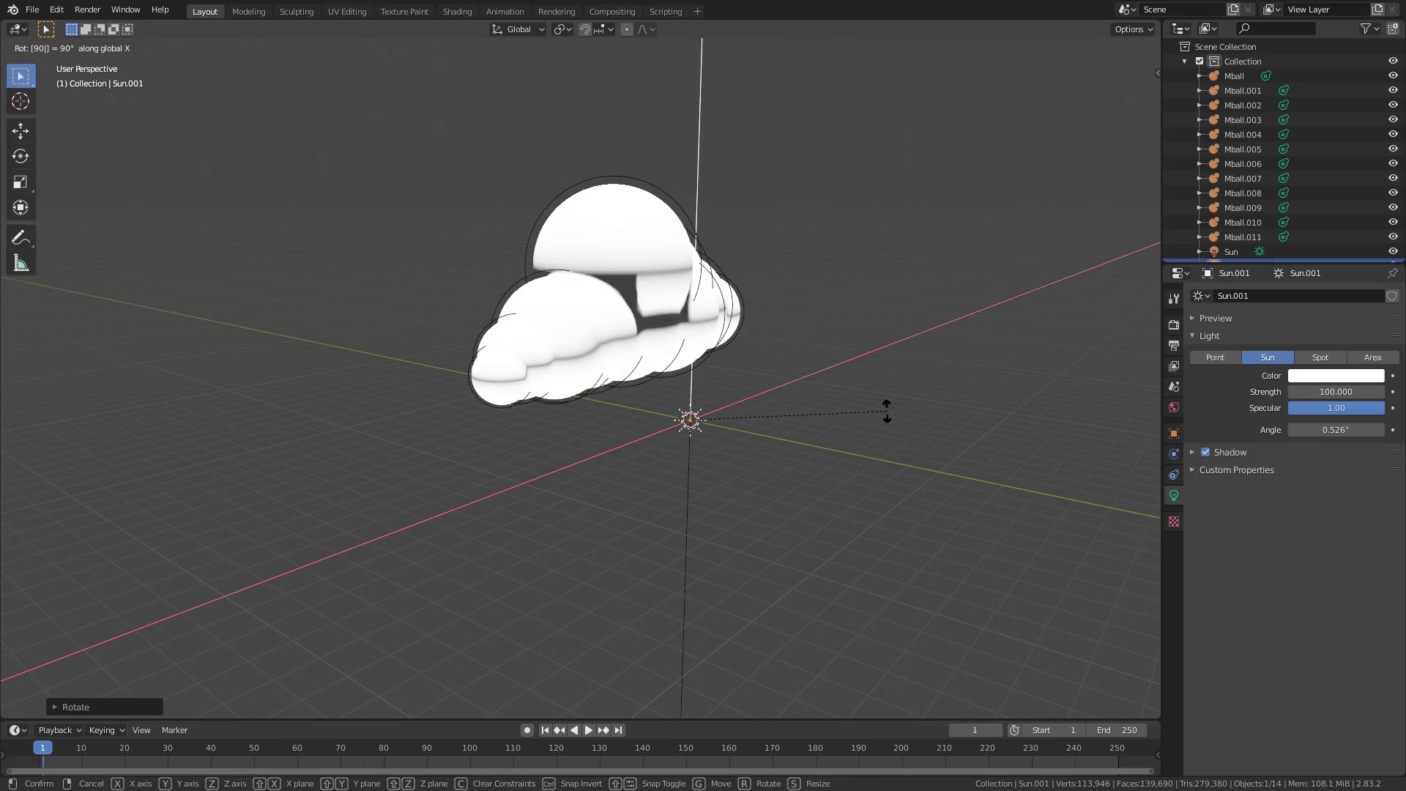
{"action": "key", "text": "Return"}
{"action": "key", "text": "ctrl+z"}
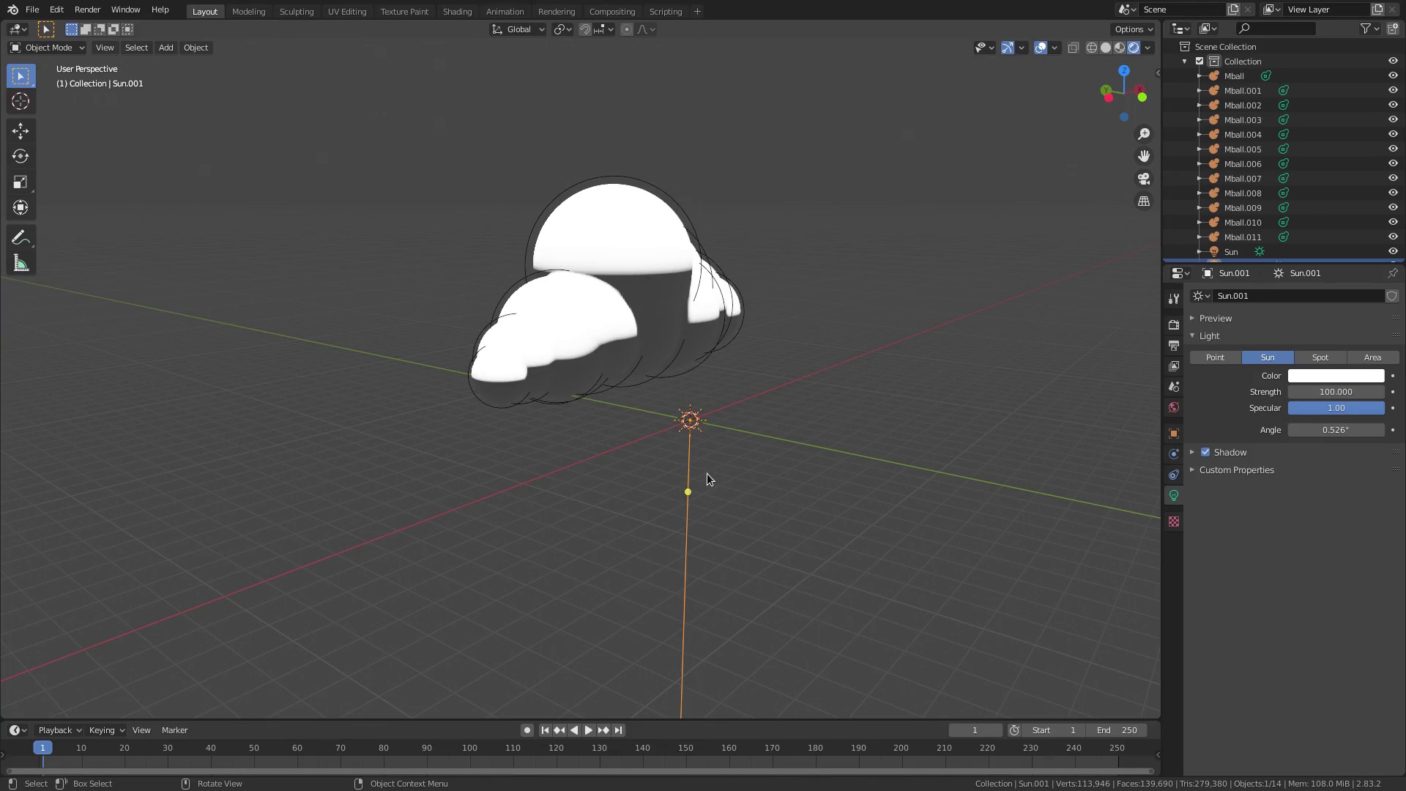
{"action": "type", "text": "rx"}
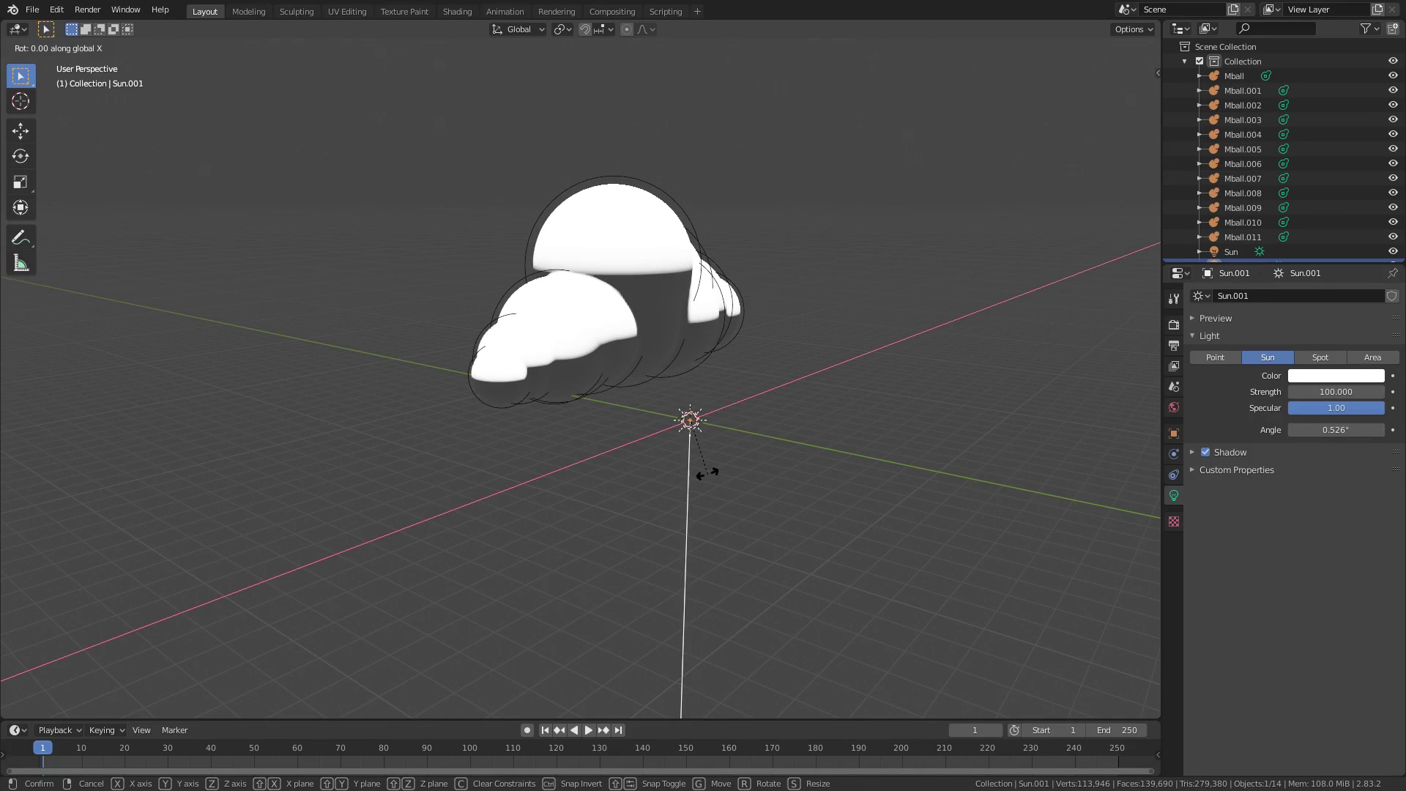
{"action": "type", "text": "10"}
{"action": "key", "text": "BackSpace"}
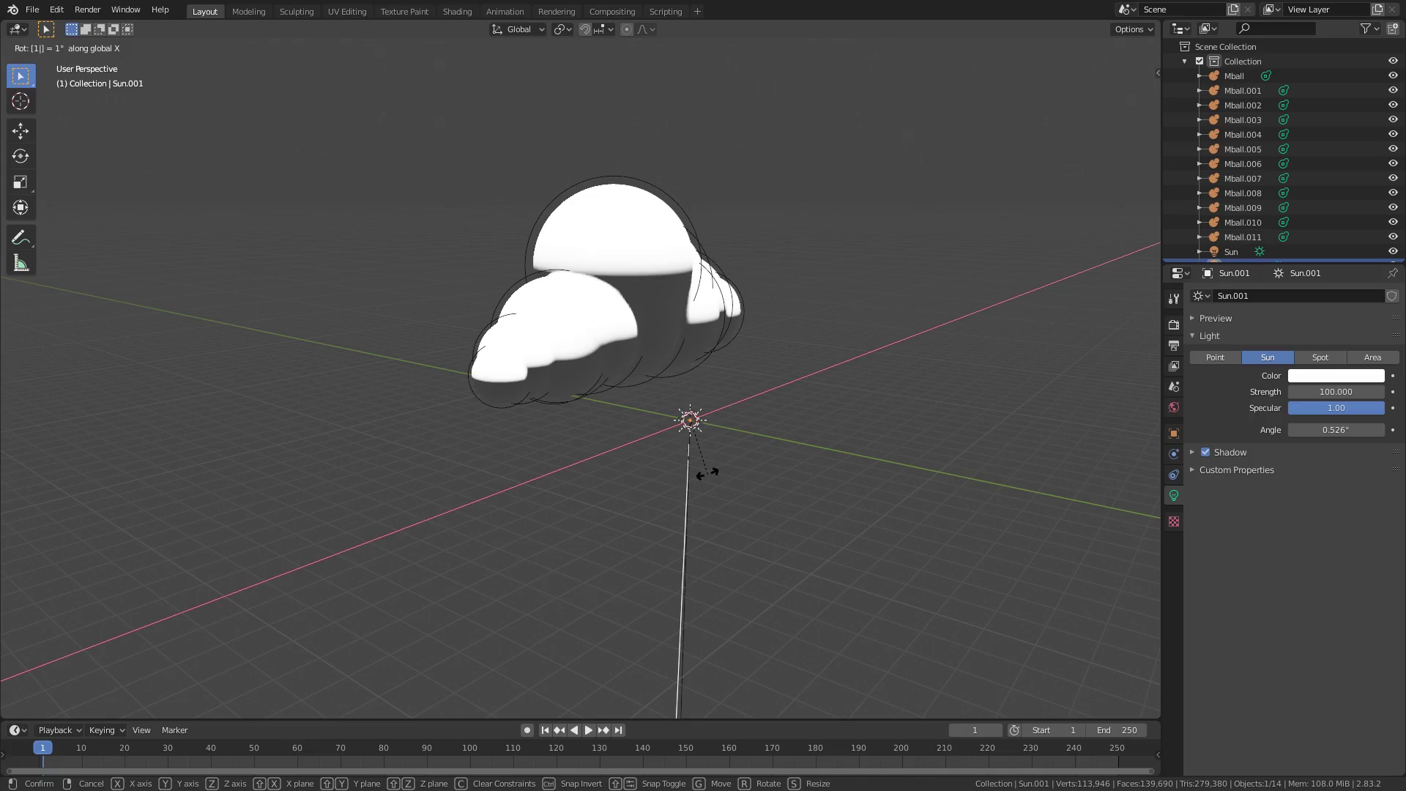
{"action": "type", "text": "180"}
{"action": "key", "text": "Escape"}
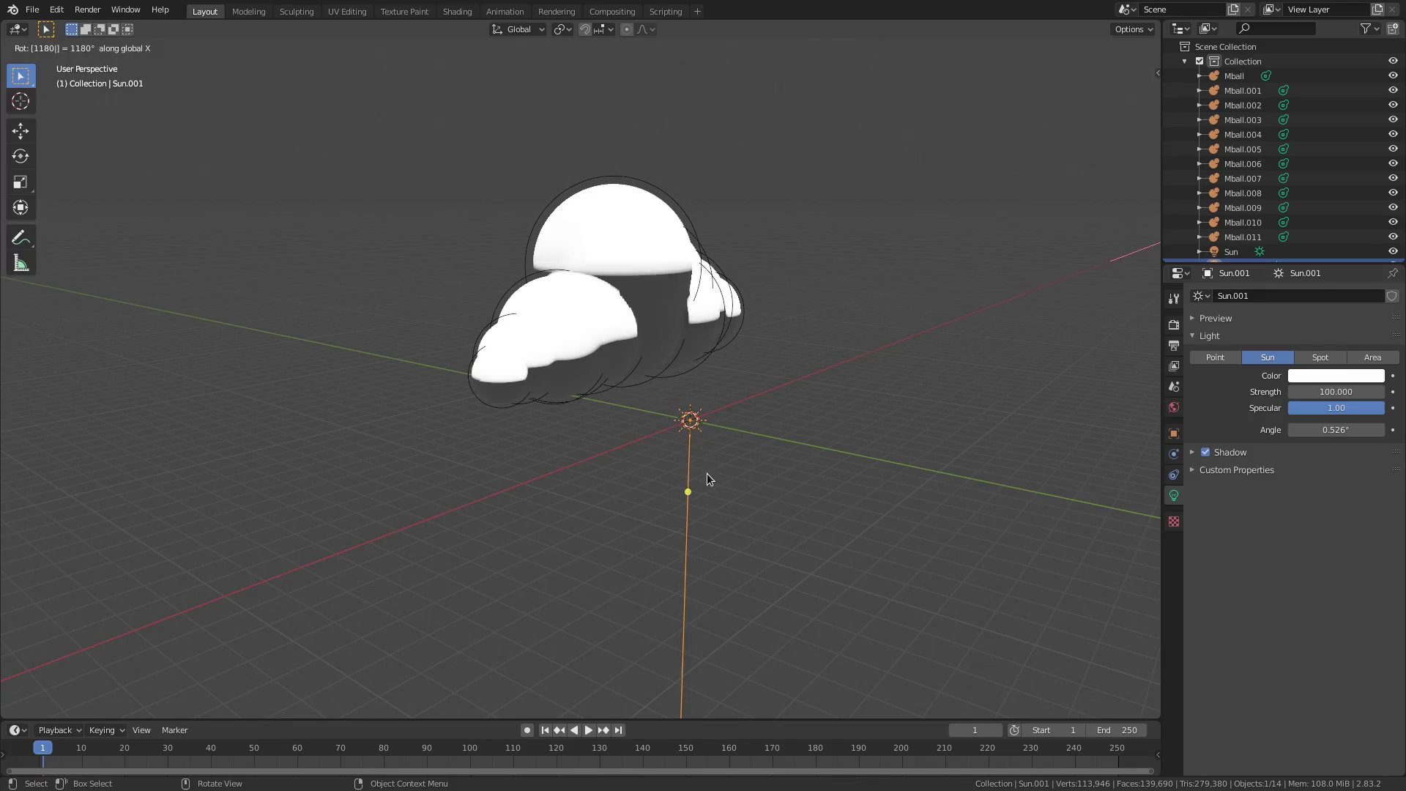
Rotate the duplicated sun light 180° about the global X axis so it points upward
{"action": "type", "text": "rx180"}
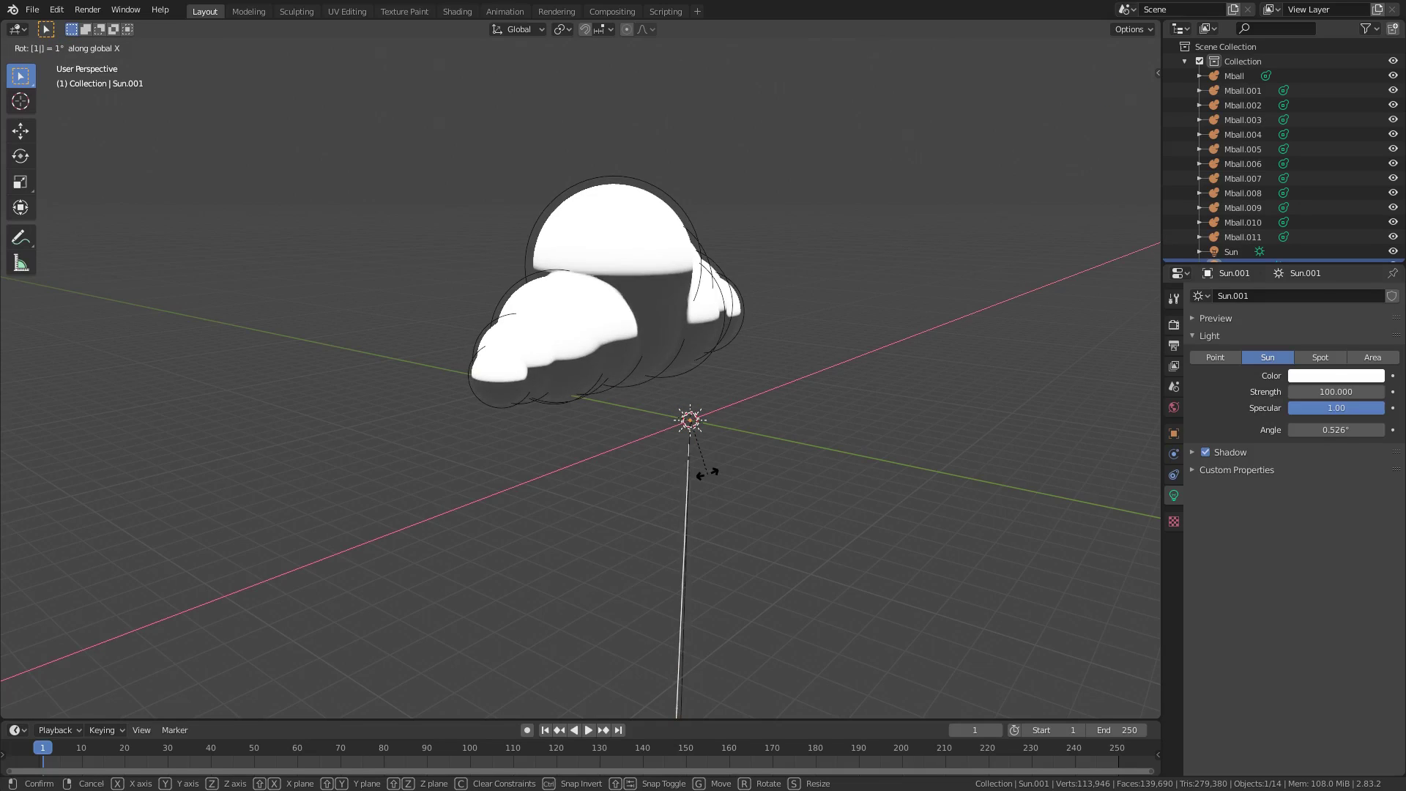
{"action": "key", "text": "Return"}
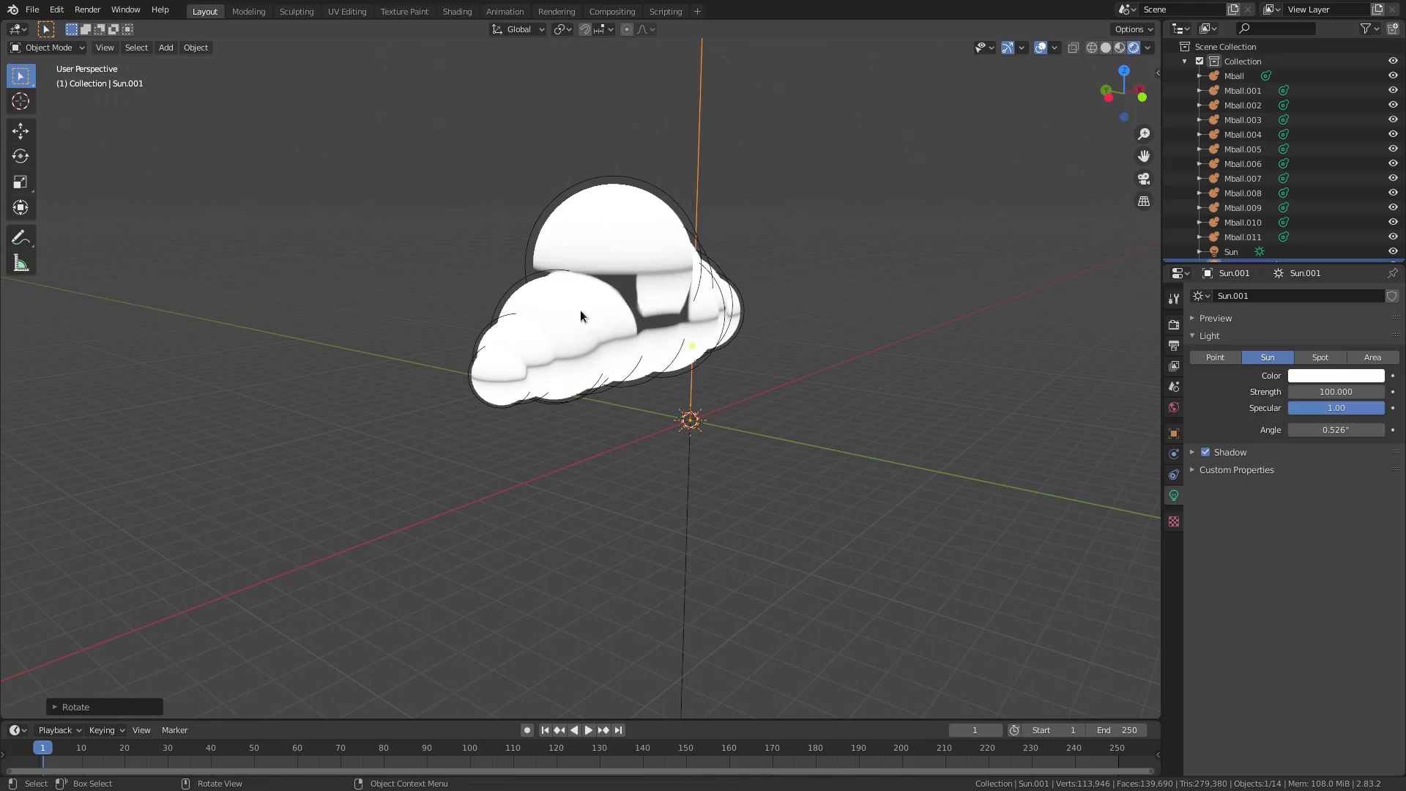
Change the color of the upward-pointing sun light to a saturated blue
{"action": "middle_click_drag", "start_coordinate": [580, 316], "coordinate": [771, 392]}
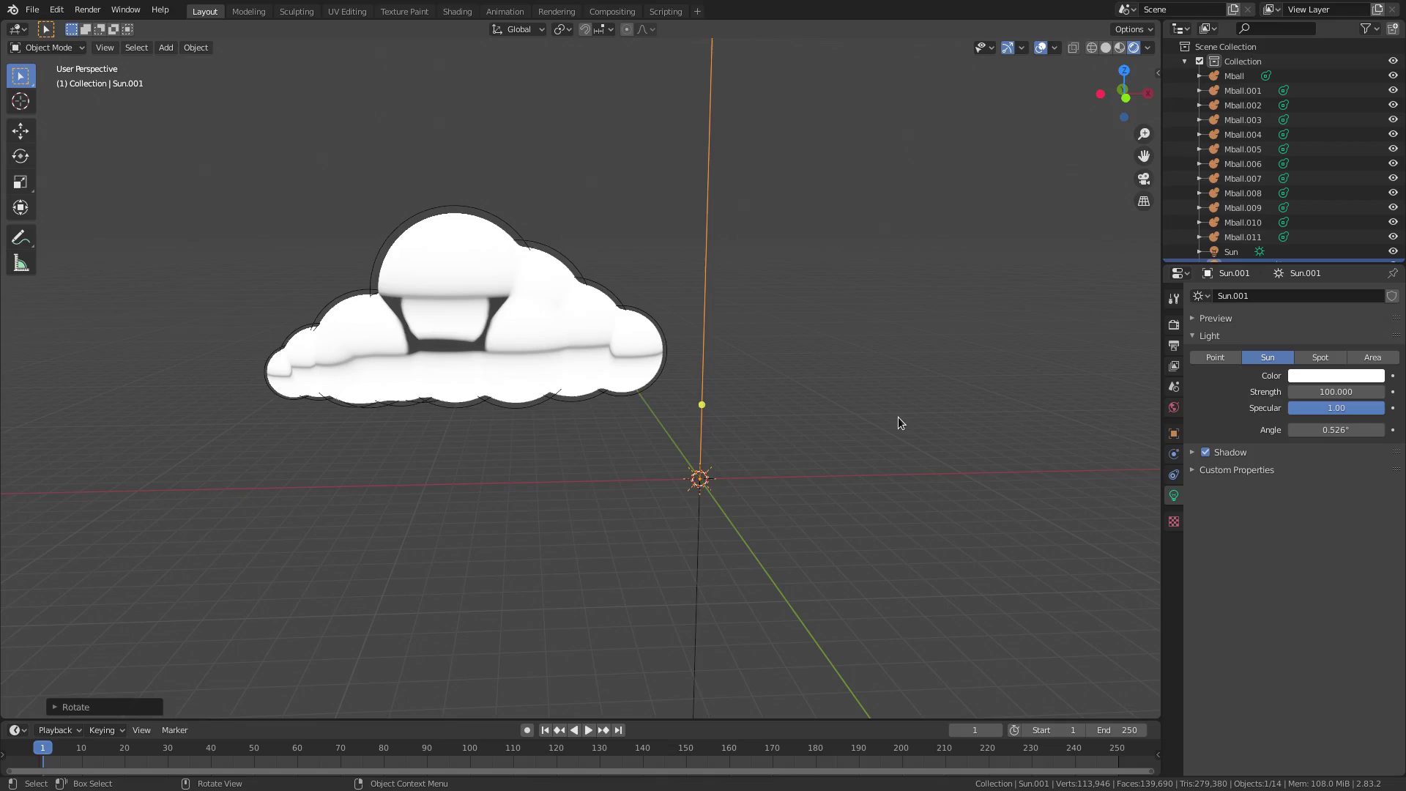
{"action": "left_click", "coordinate": [1328, 378]}
{"action": "left_click", "coordinate": [1332, 210]}
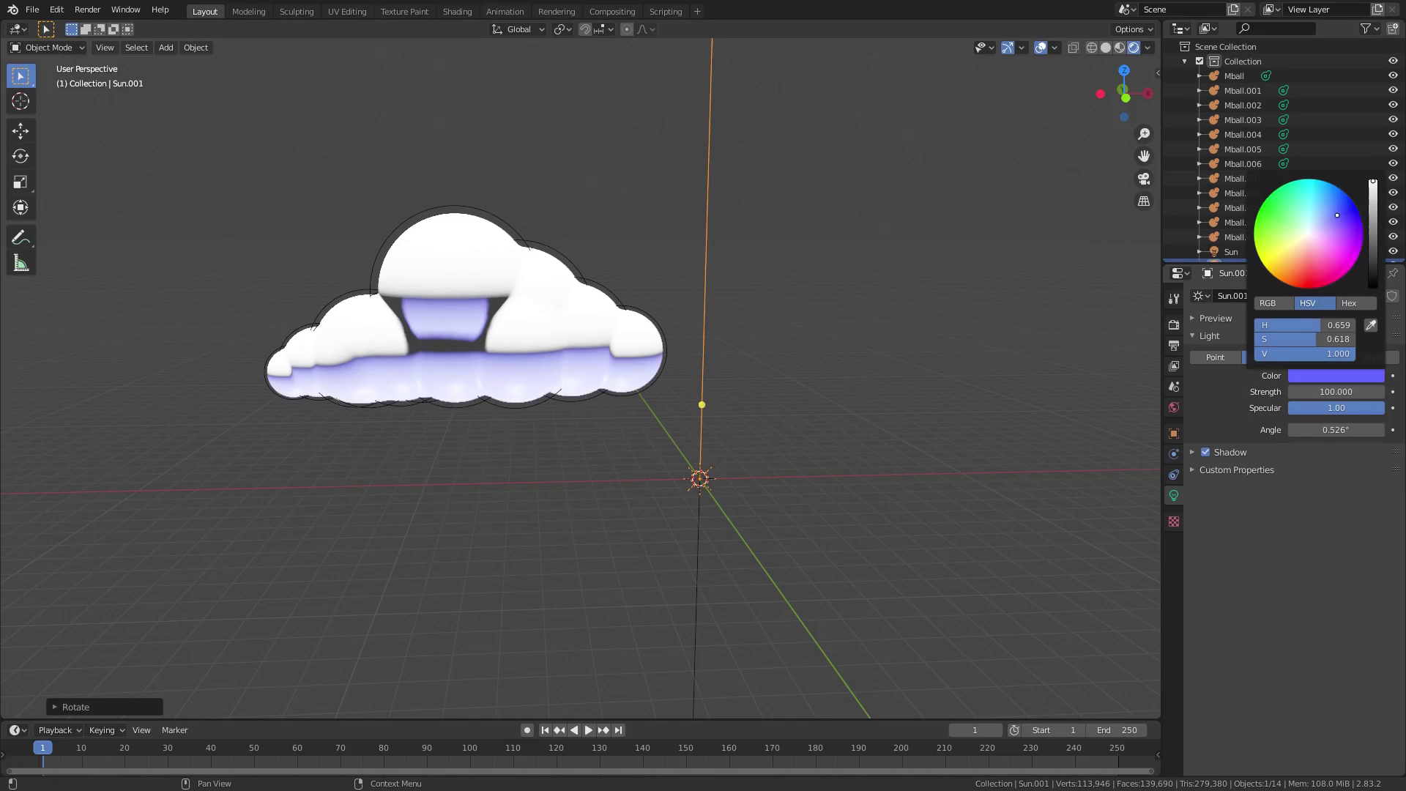
{"action": "middle_click_drag", "start_coordinate": [429, 469], "coordinate": [842, 524]}
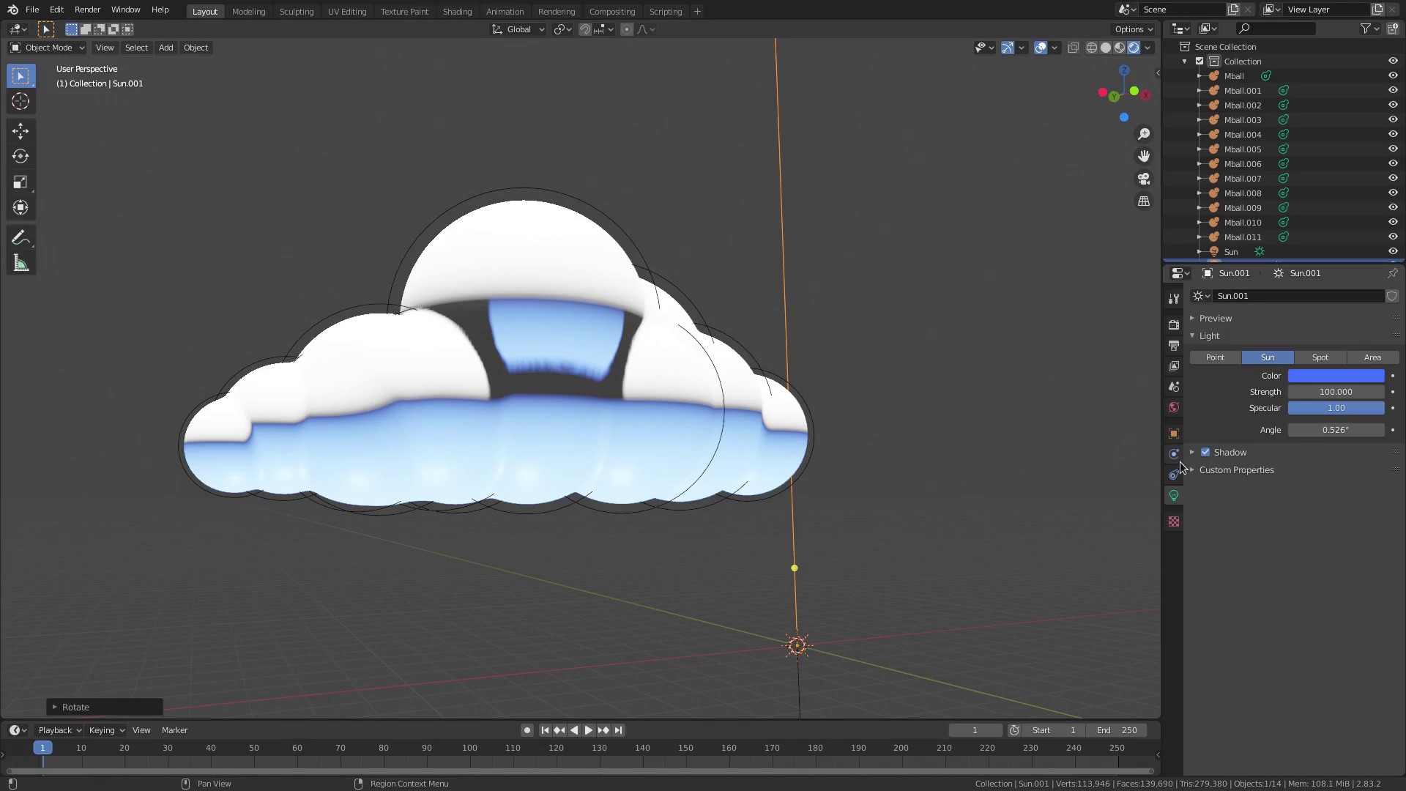
Turn off shadows on both the blue and the white sun light
{"action": "left_click", "coordinate": [1206, 452]}
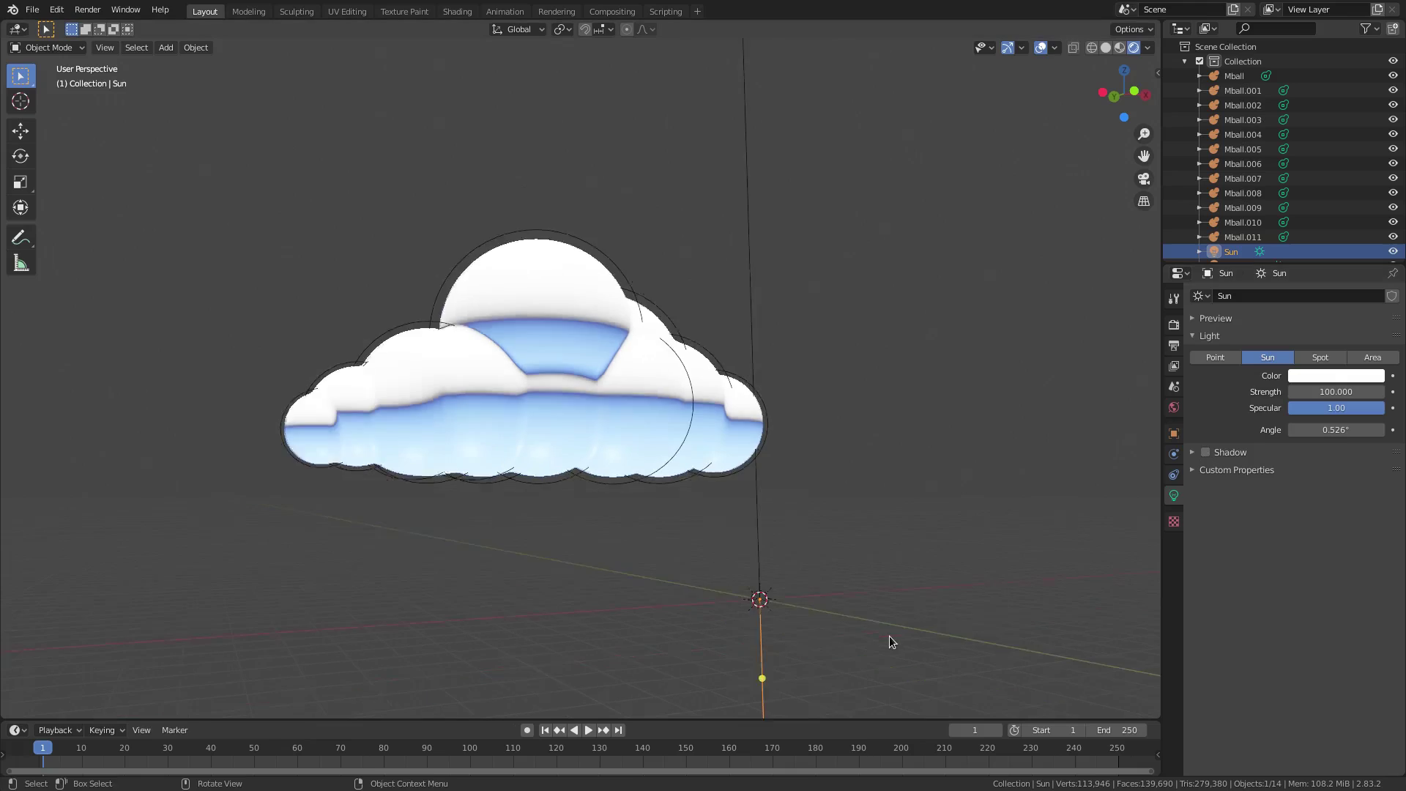
{"action": "middle_click_drag", "start_coordinate": [533, 569], "coordinate": [696, 487]}
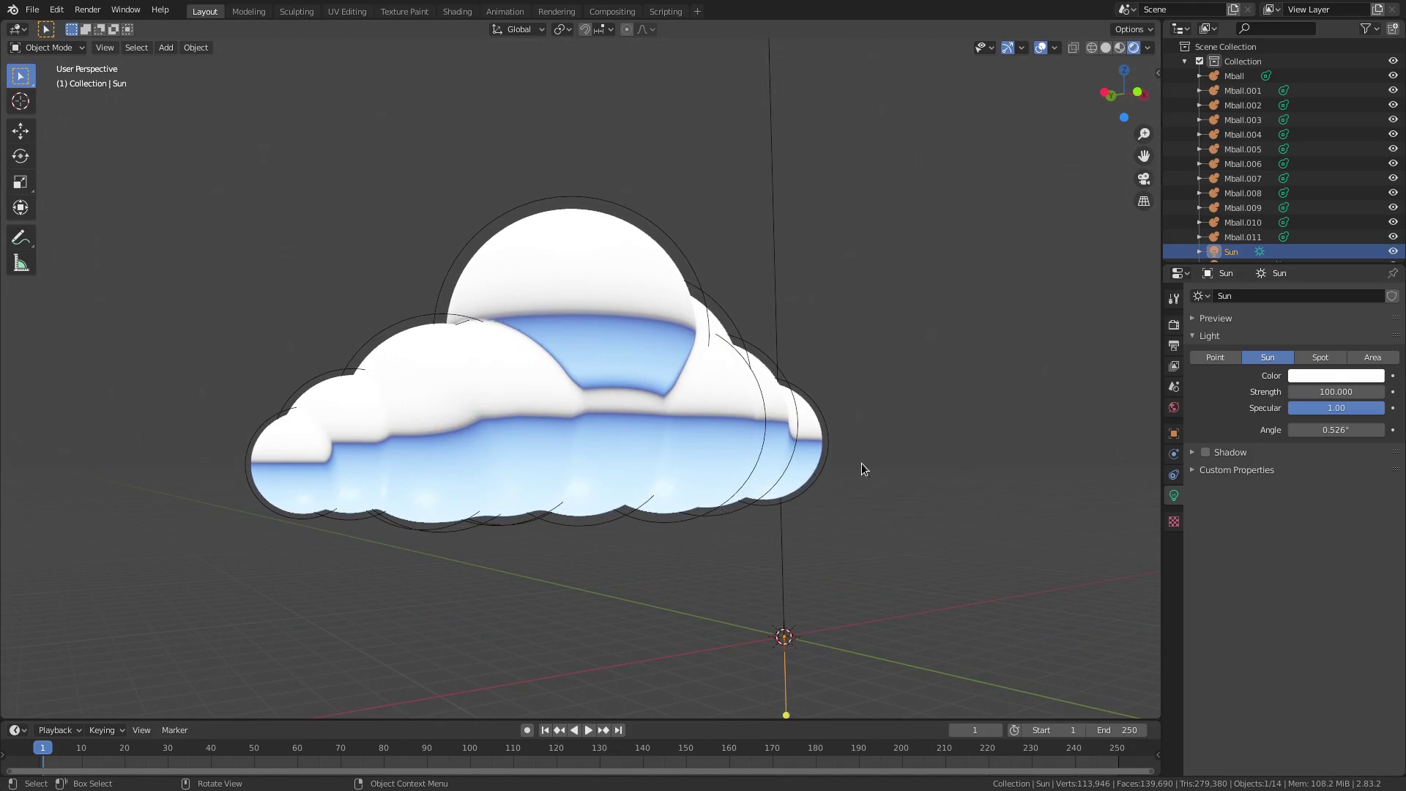
{"action": "middle_click_drag", "start_coordinate": [809, 602], "coordinate": [803, 606]}
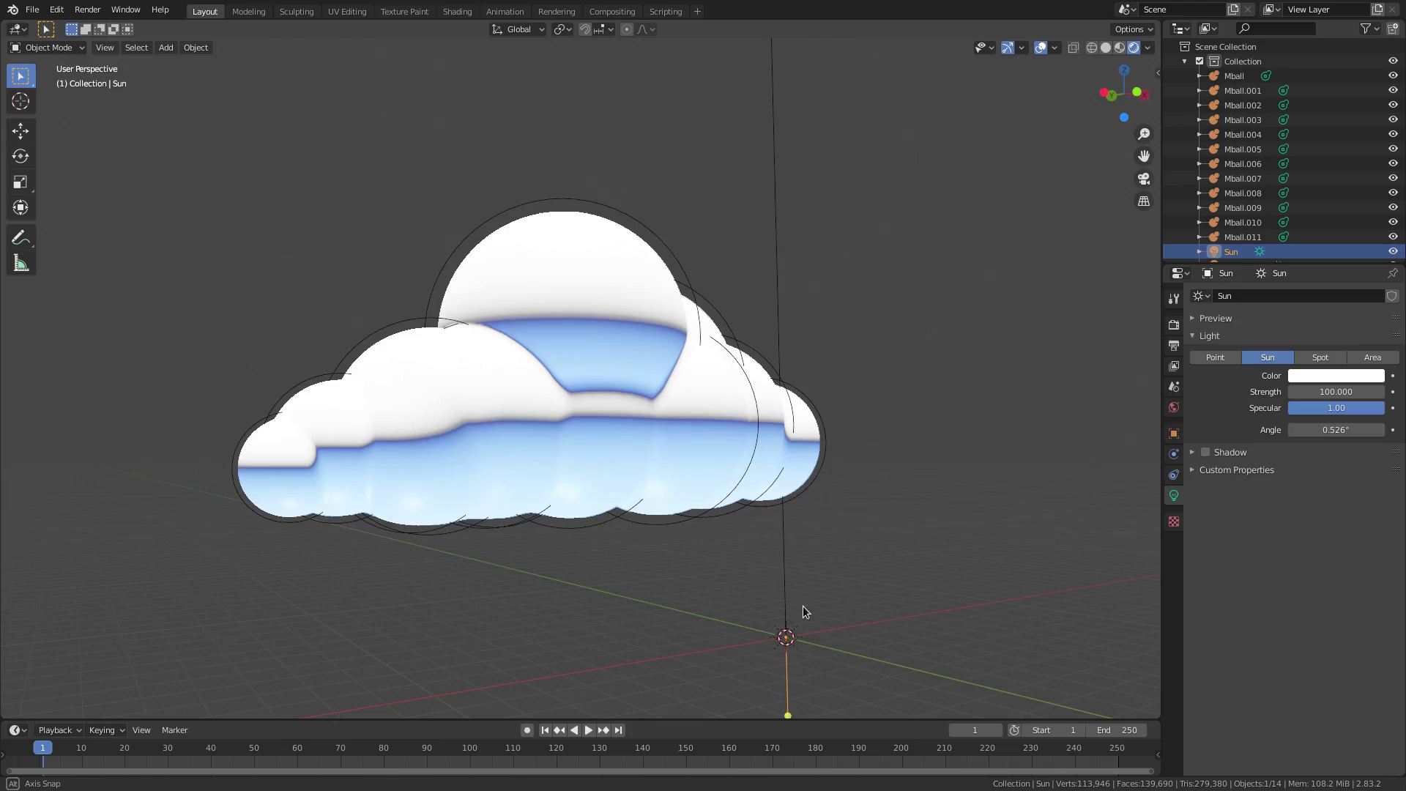
Lower the angle to 0° on the white sun light and on the blue one
{"action": "left_click_drag", "start_coordinate": [1351, 430], "coordinate": [1311, 430]}
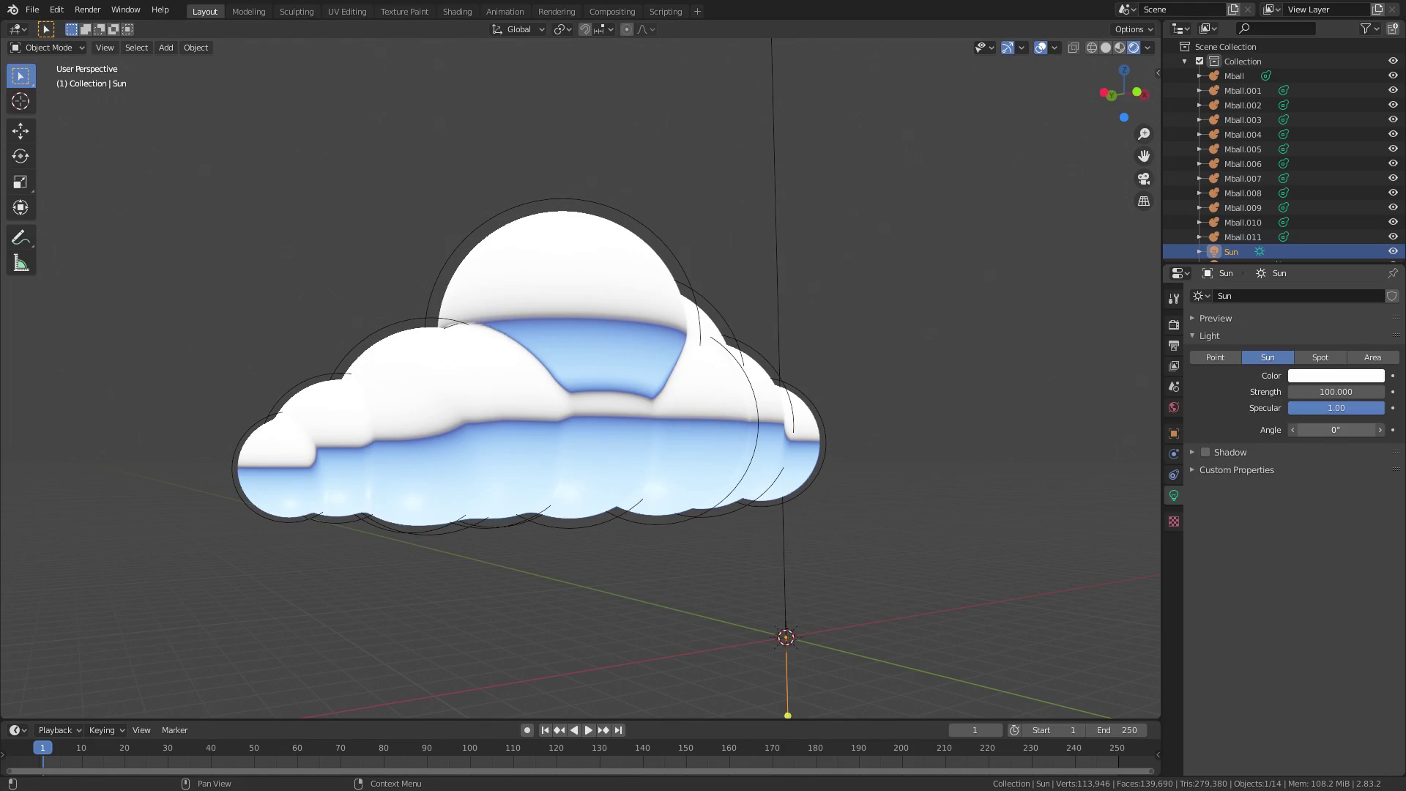
{"action": "left_click", "coordinate": [781, 540]}
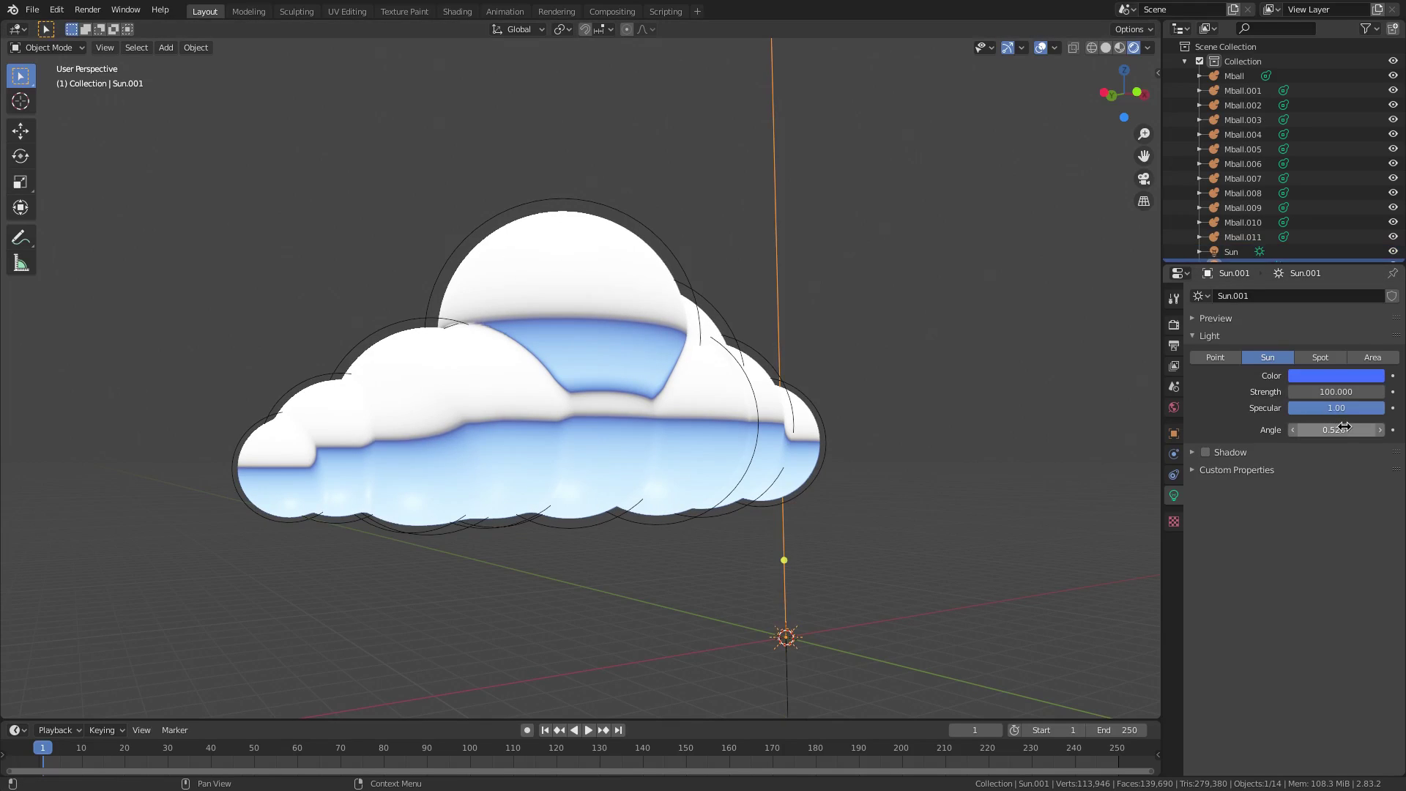
{"action": "left_click_drag", "start_coordinate": [1346, 427], "coordinate": [1300, 426]}
{"action": "middle_click_drag", "start_coordinate": [915, 427], "coordinate": [874, 430]}
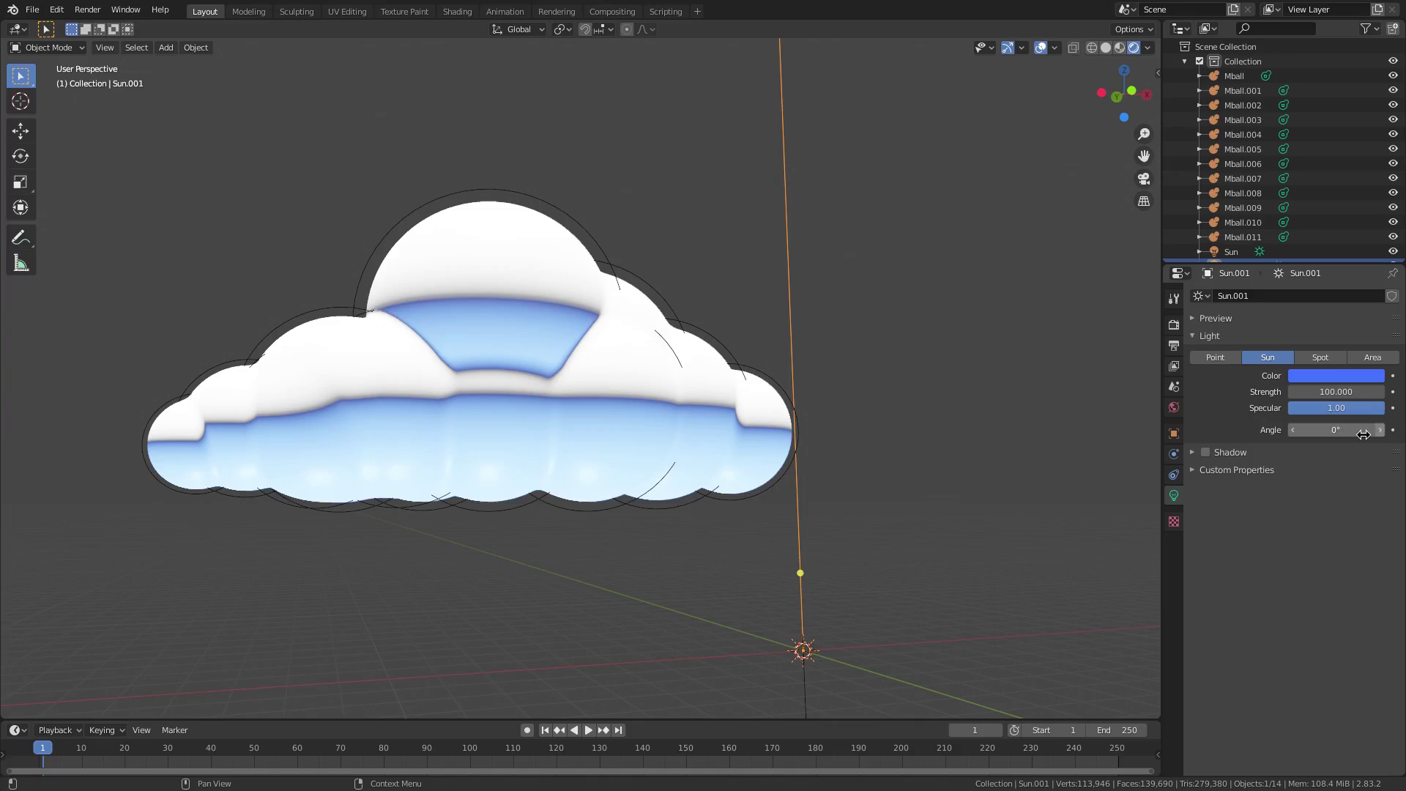
Set the blue sun light's angle to 180° to soften the shading on the cloud's underside
{"action": "mouse_move", "coordinate": [1361, 430]}
{"action": "left_mouse_down"}
{"action": "mouse_move", "coordinate": [1399, 430]}
{"action": "mouse_move", "coordinate": [1322, 430]}
{"action": "mouse_move", "coordinate": [1392, 430]}
{"action": "left_mouse_up"}
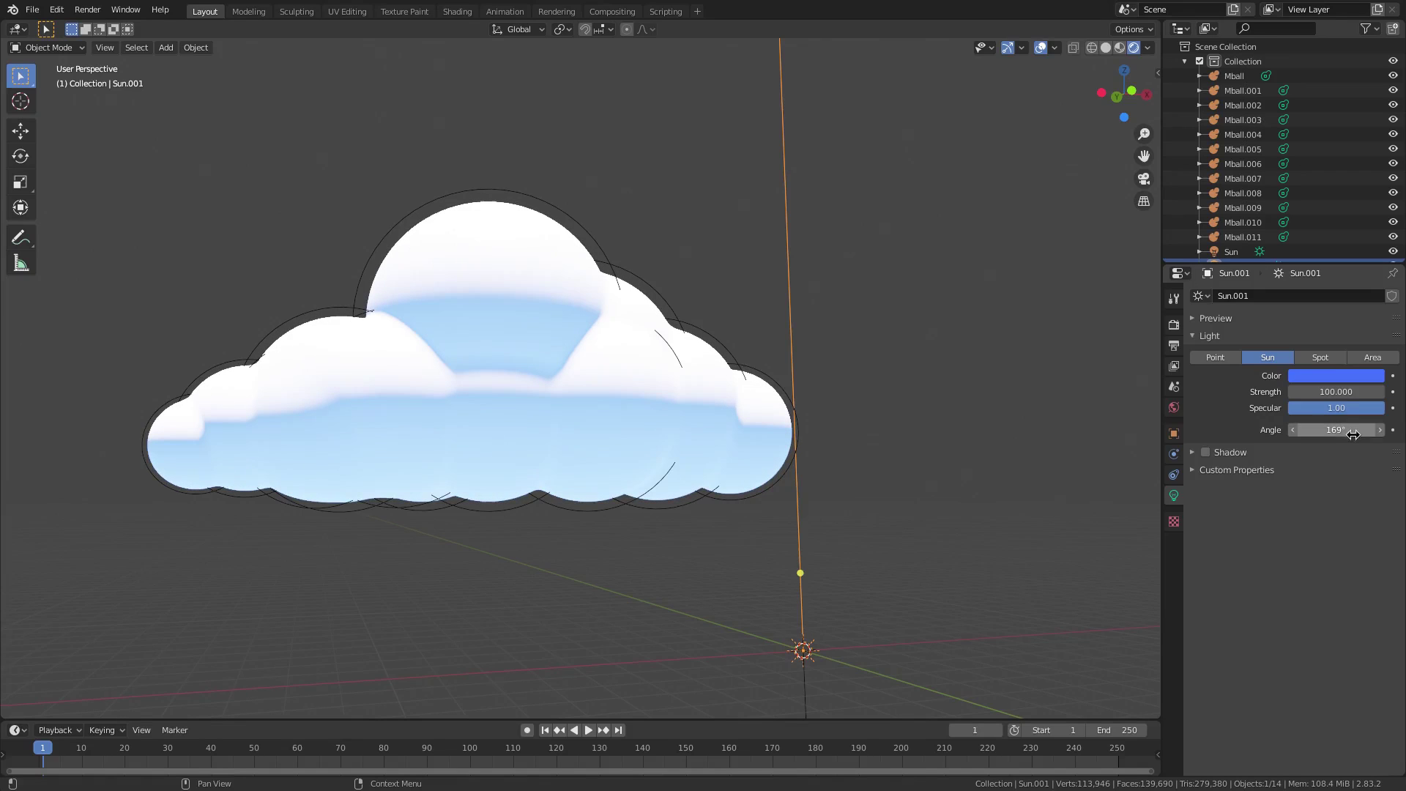
{"action": "left_click", "coordinate": [1352, 432]}
{"action": "type", "text": "180"}
{"action": "key", "text": "Return"}
Select the white sun light and set its angle to 180°
{"action": "middle_click_drag", "start_coordinate": [613, 479], "coordinate": [711, 486]}
{"action": "left_click", "coordinate": [1231, 251]}
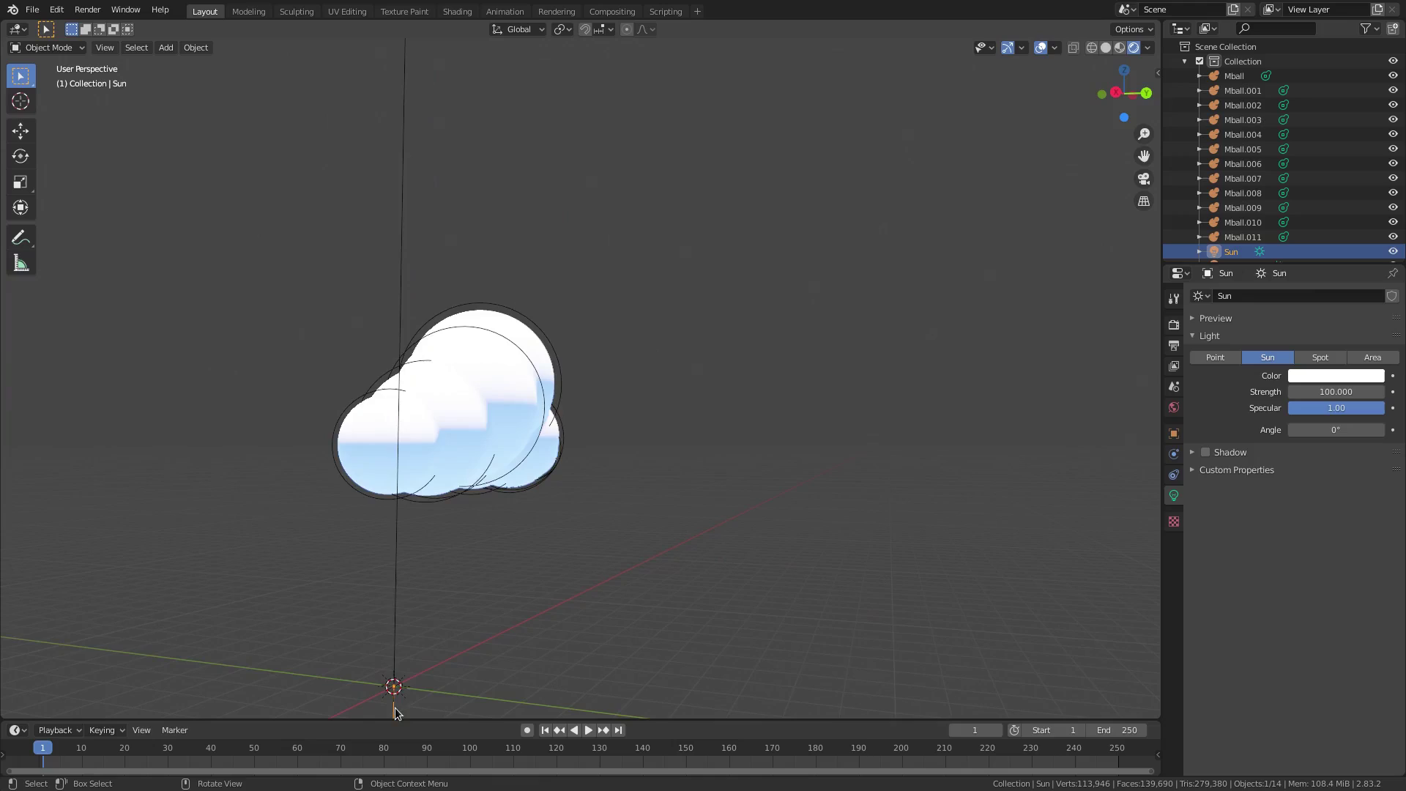
{"action": "left_click", "coordinate": [1353, 426]}
{"action": "type", "text": "18"}
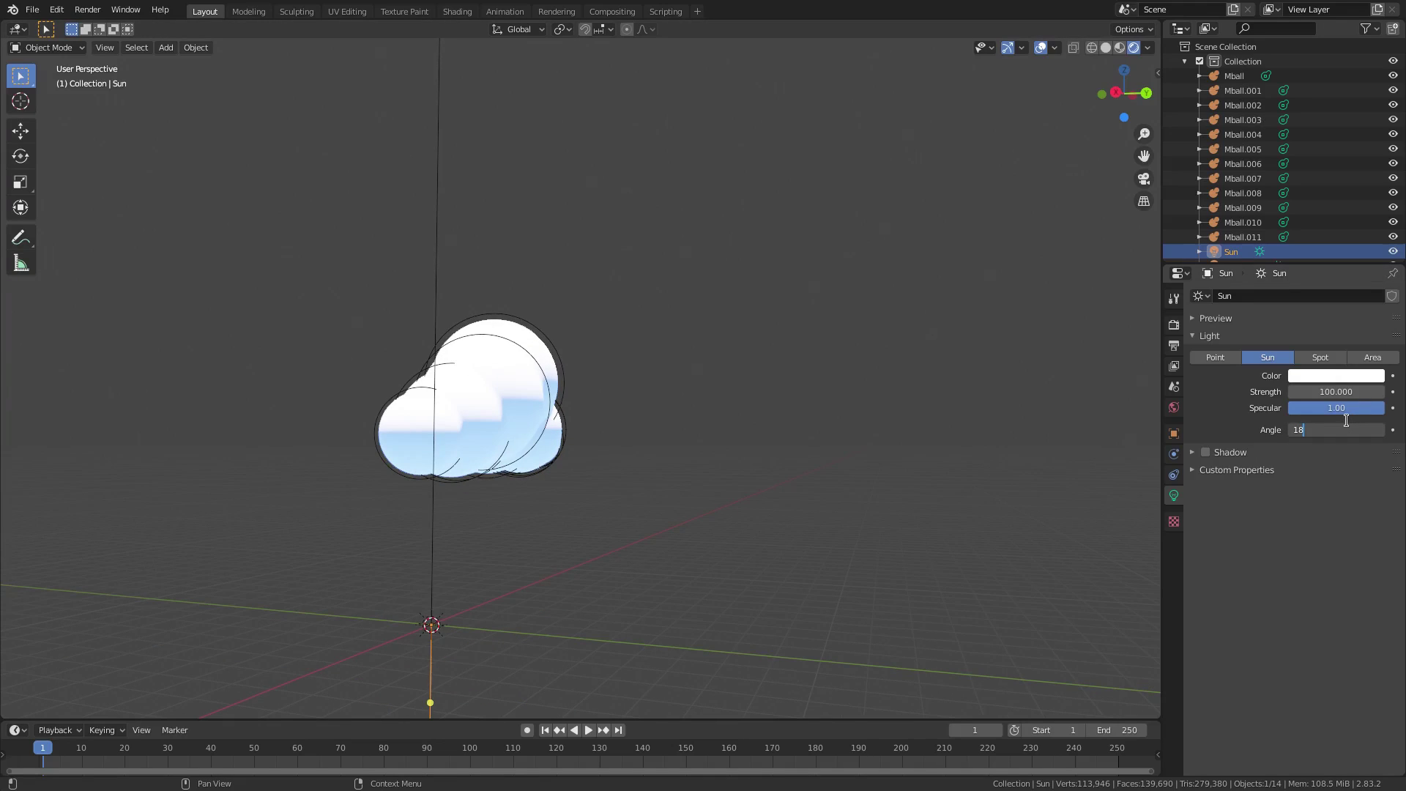
{"action": "key", "text": "Return"}
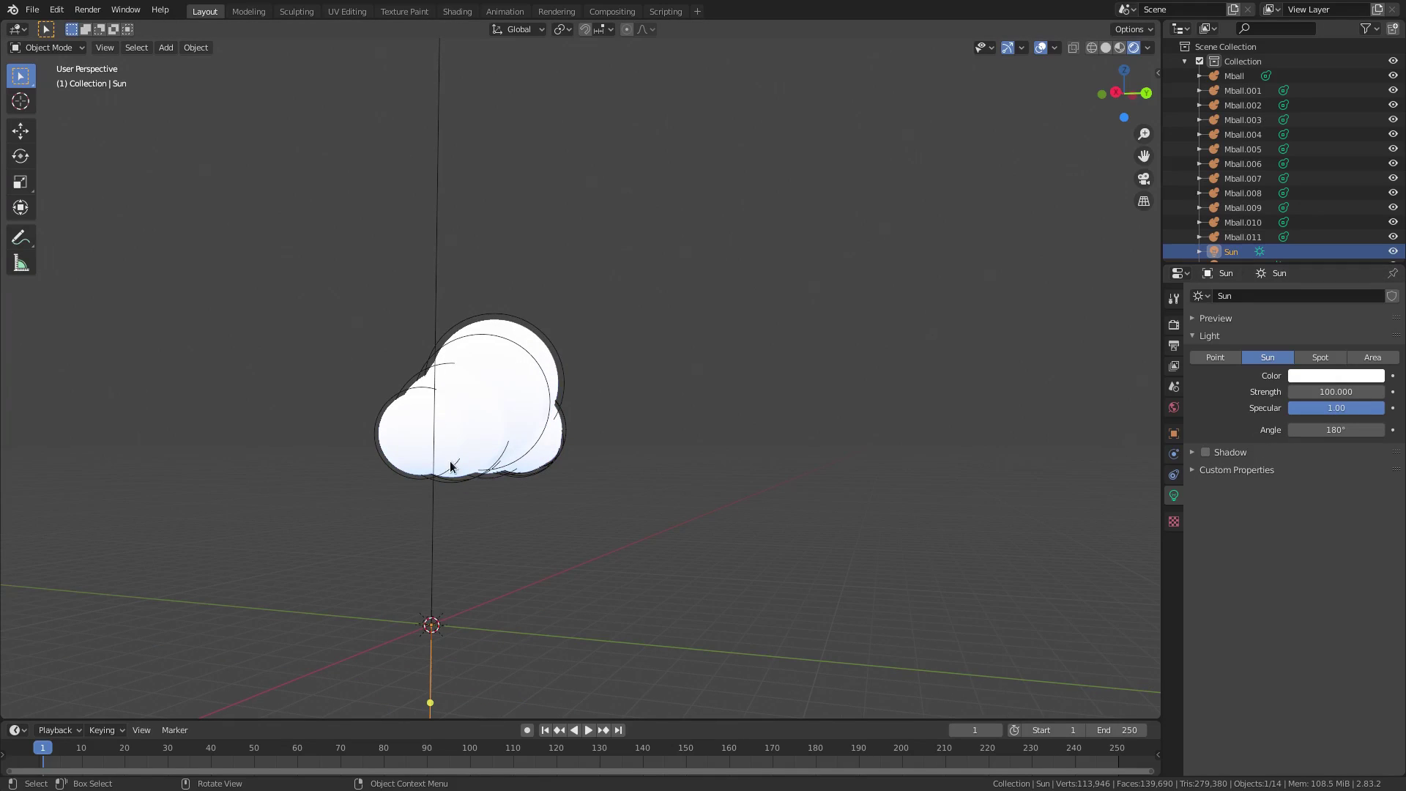
Reduce the white sun light's angle to 50°
{"action": "left_click_drag", "start_coordinate": [1360, 429], "coordinate": [1186, 430]}
{"action": "middle_click_drag", "start_coordinate": [609, 446], "coordinate": [566, 480]}
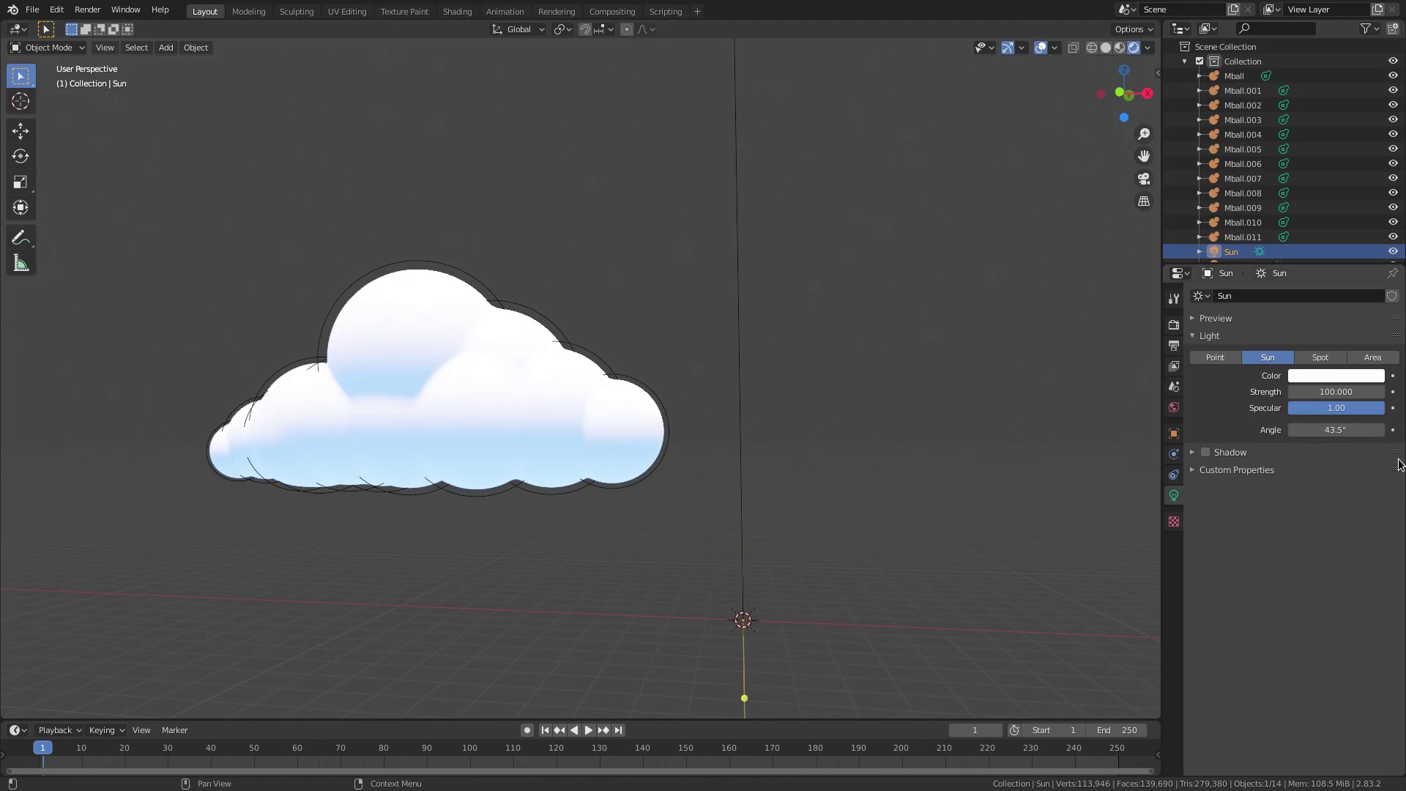
{"action": "left_click", "coordinate": [1337, 429]}
{"action": "type", "text": "50"}
{"action": "key", "text": "Return"}
Try moving the white sun light to another position, and undo the move
{"action": "mouse_move", "coordinate": [732, 505]}
{"action": "middle_mouse_down"}
{"action": "mouse_move", "coordinate": [763, 494]}
{"action": "mouse_move", "coordinate": [747, 464]}
{"action": "mouse_move", "coordinate": [841, 468]}
{"action": "mouse_move", "coordinate": [807, 540]}
{"action": "mouse_move", "coordinate": [760, 538]}
{"action": "mouse_move", "coordinate": [769, 508]}
{"action": "mouse_move", "coordinate": [781, 575]}
{"action": "mouse_move", "coordinate": [738, 492]}
{"action": "middle_mouse_up"}
{"action": "left_click", "coordinate": [774, 501]}
{"action": "left_click", "coordinate": [733, 573]}
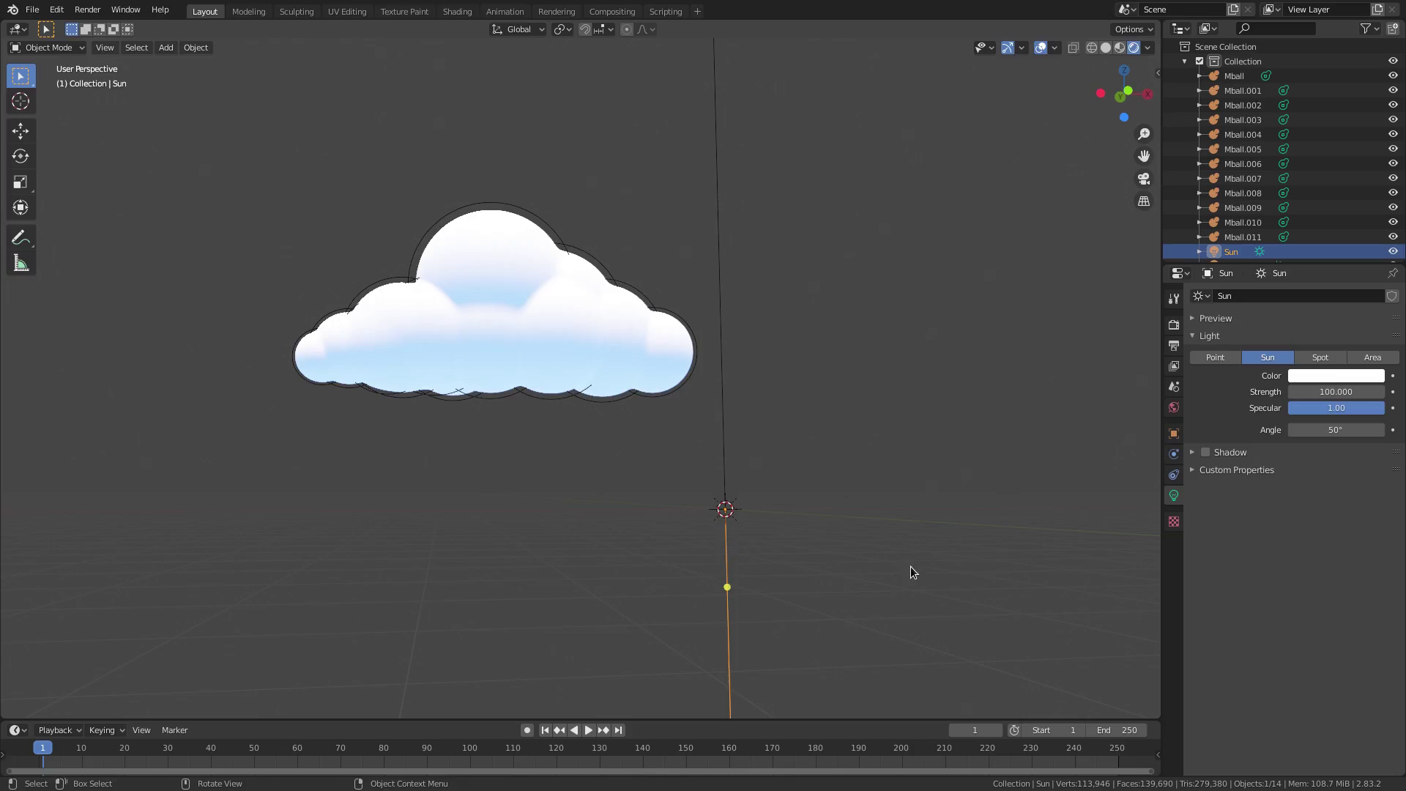
{"action": "key", "text": "g"}
{"action": "left_click", "coordinate": [1026, 510]}
{"action": "key", "text": "ctrl+z"}
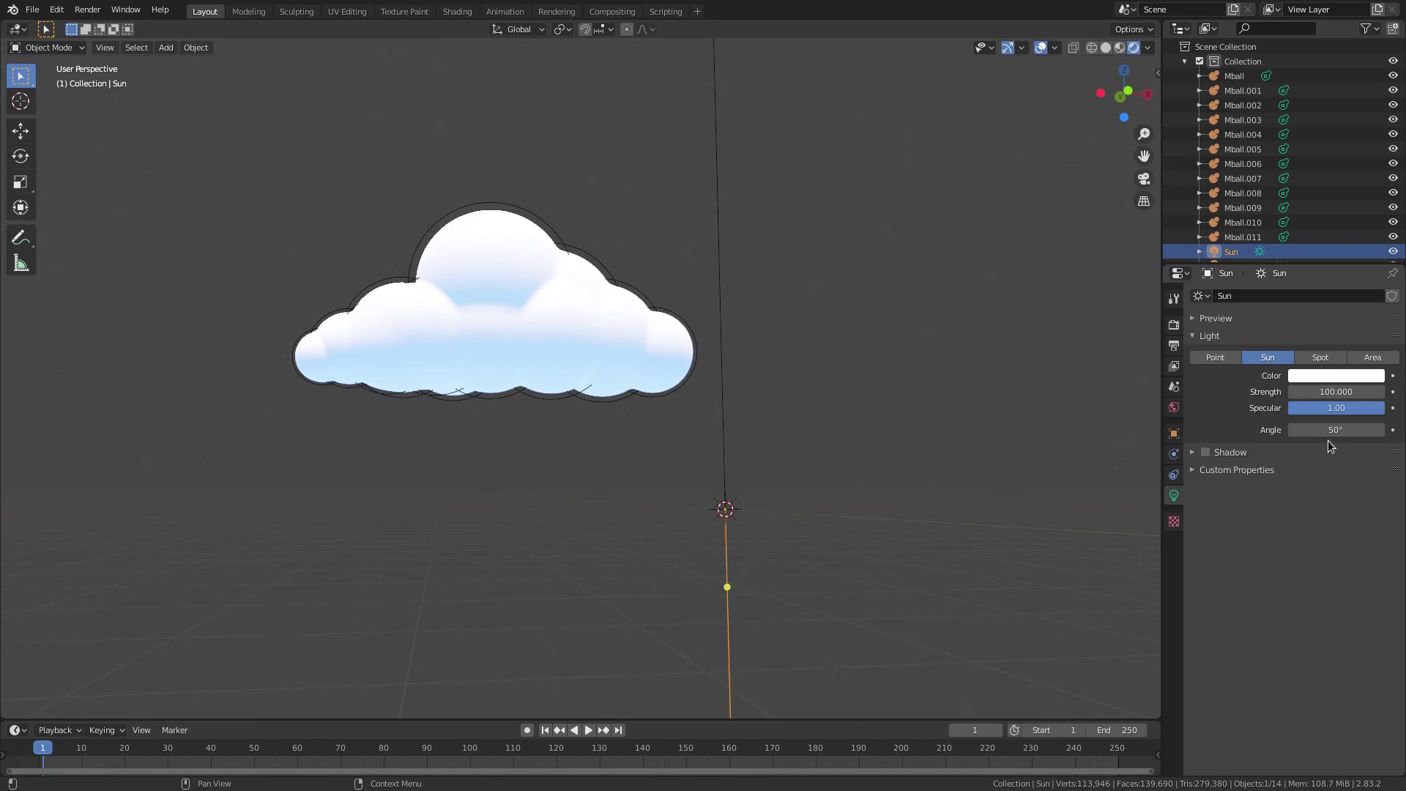
{"action": "key", "text": "shift+d"}
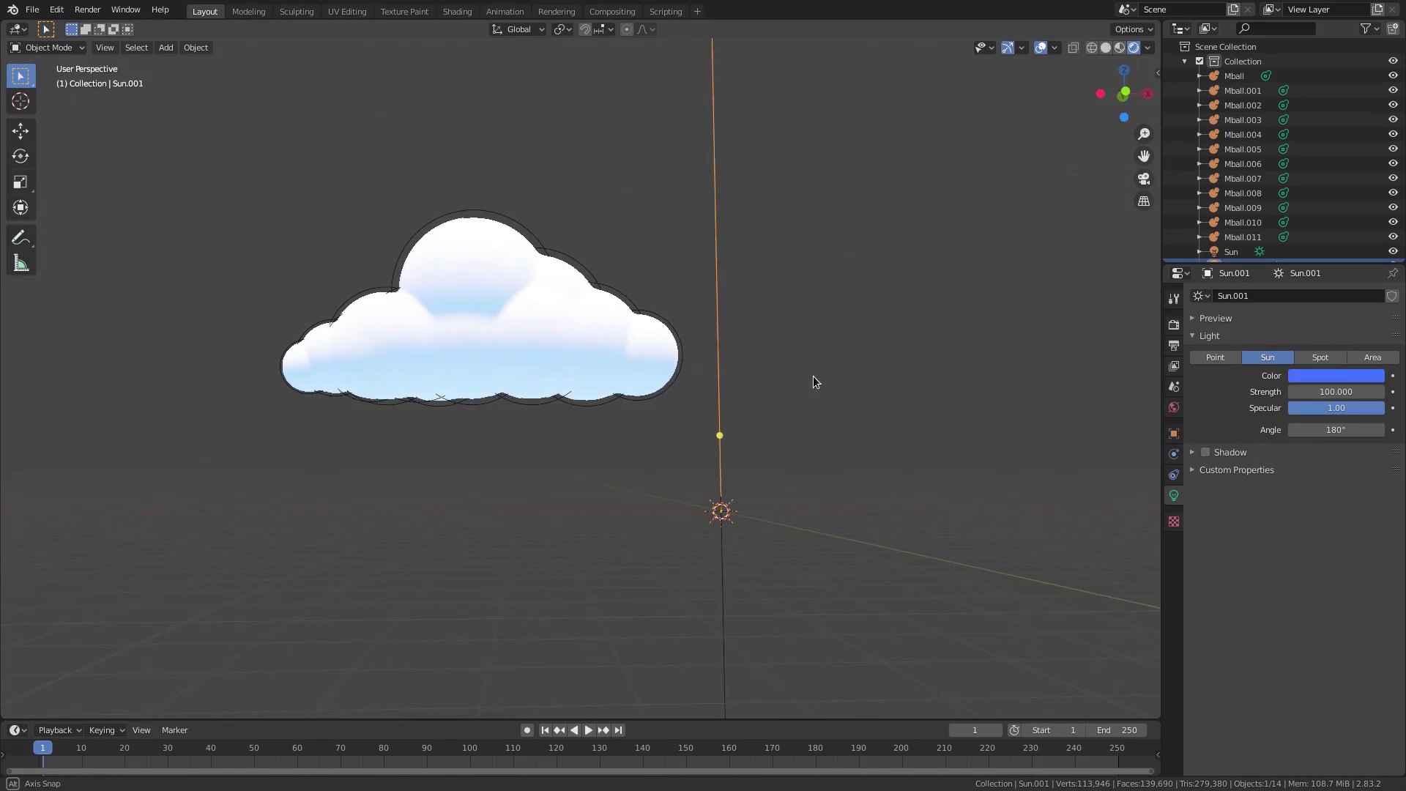
Duplicate a metaball from the cloud's base, place the copy about 16 m away along negative X, and adjust its scale
{"action": "middle_click_drag", "start_coordinate": [813, 376], "coordinate": [576, 412]}
{"action": "left_click", "coordinate": [575, 412]}
{"action": "middle_click_drag", "start_coordinate": [606, 461], "coordinate": [866, 493]}
{"action": "scroll", "coordinate": [809, 454], "scroll_direction": "down", "scroll_amount": 4}
{"action": "left_click", "coordinate": [645, 396]}
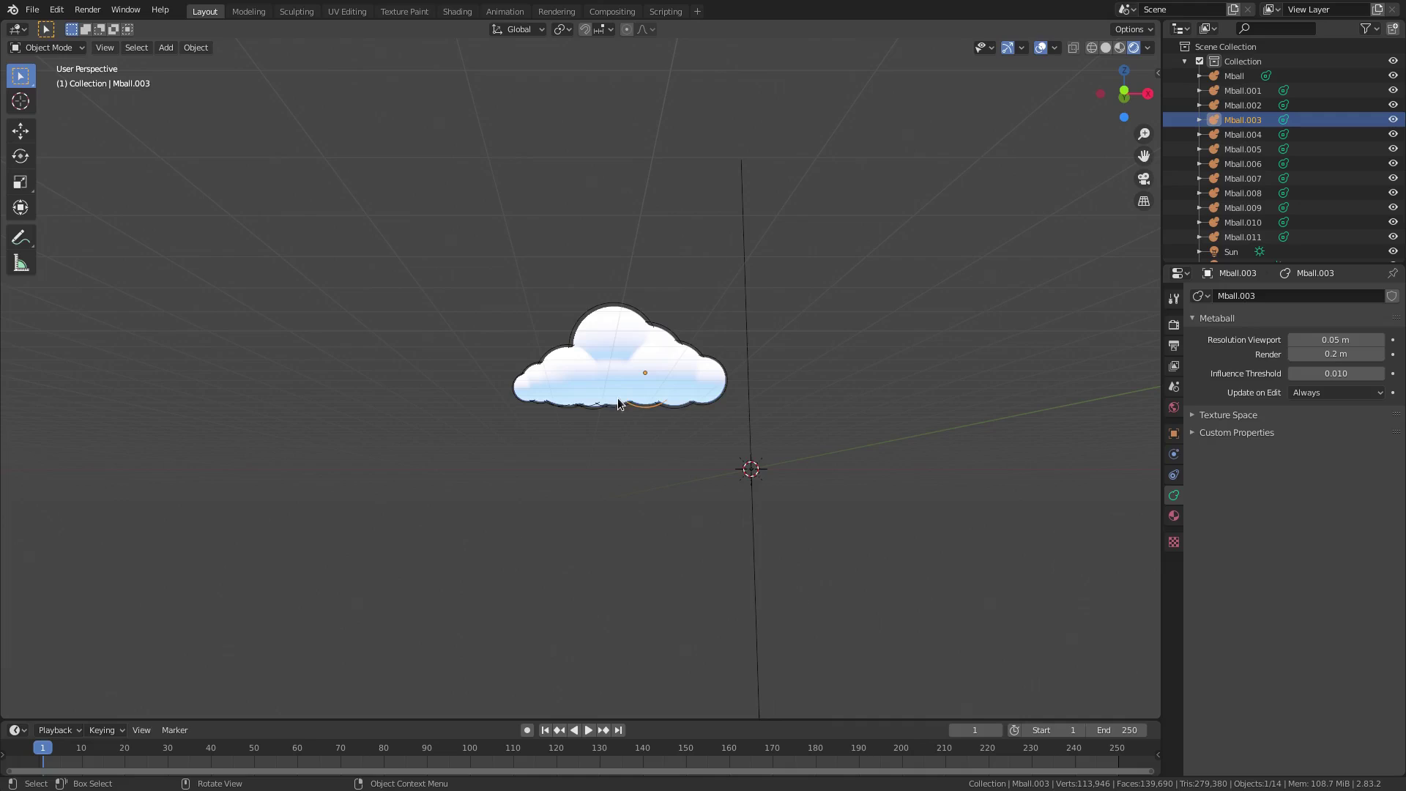
{"action": "key", "text": "shift+d"}
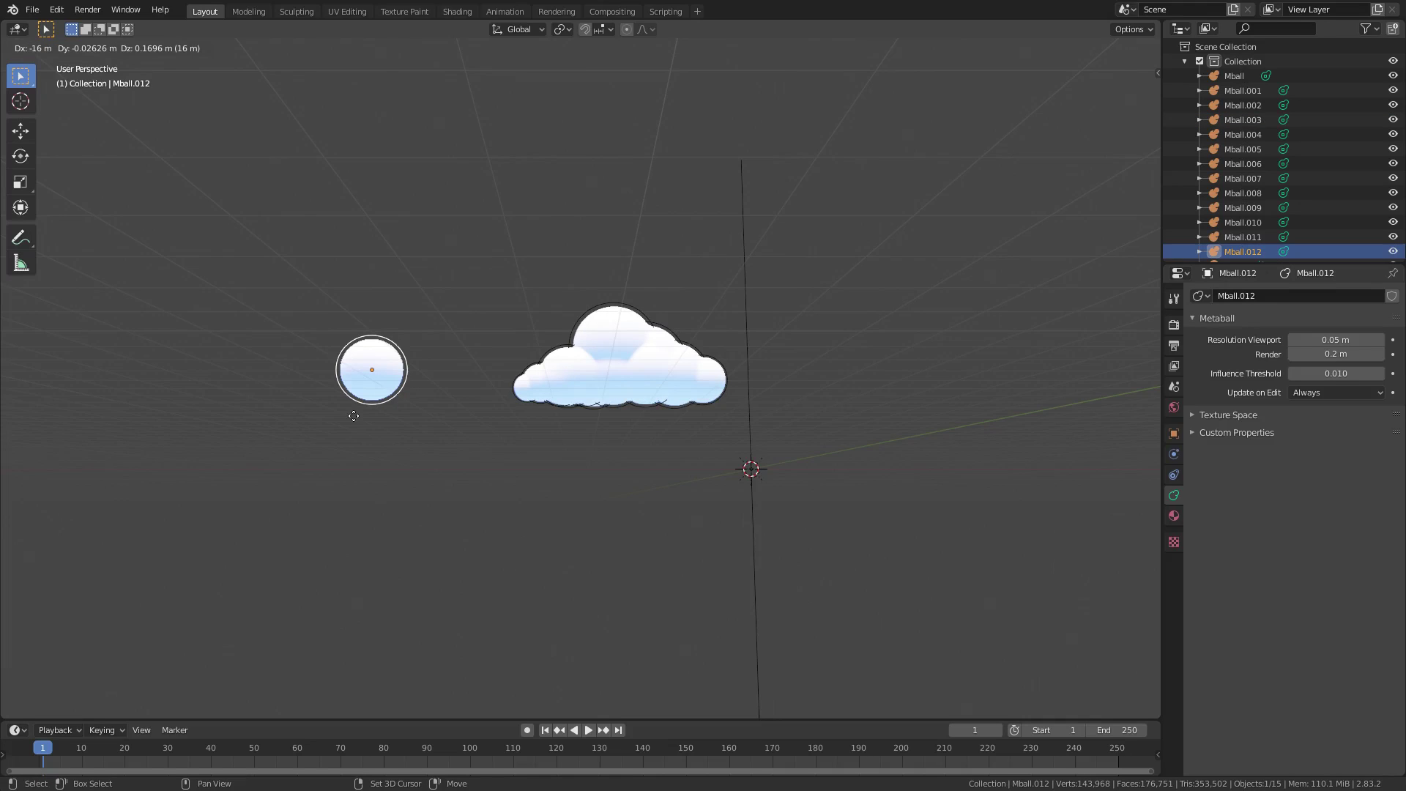
{"action": "left_click", "coordinate": [358, 416]}
{"action": "key", "text": "s"}
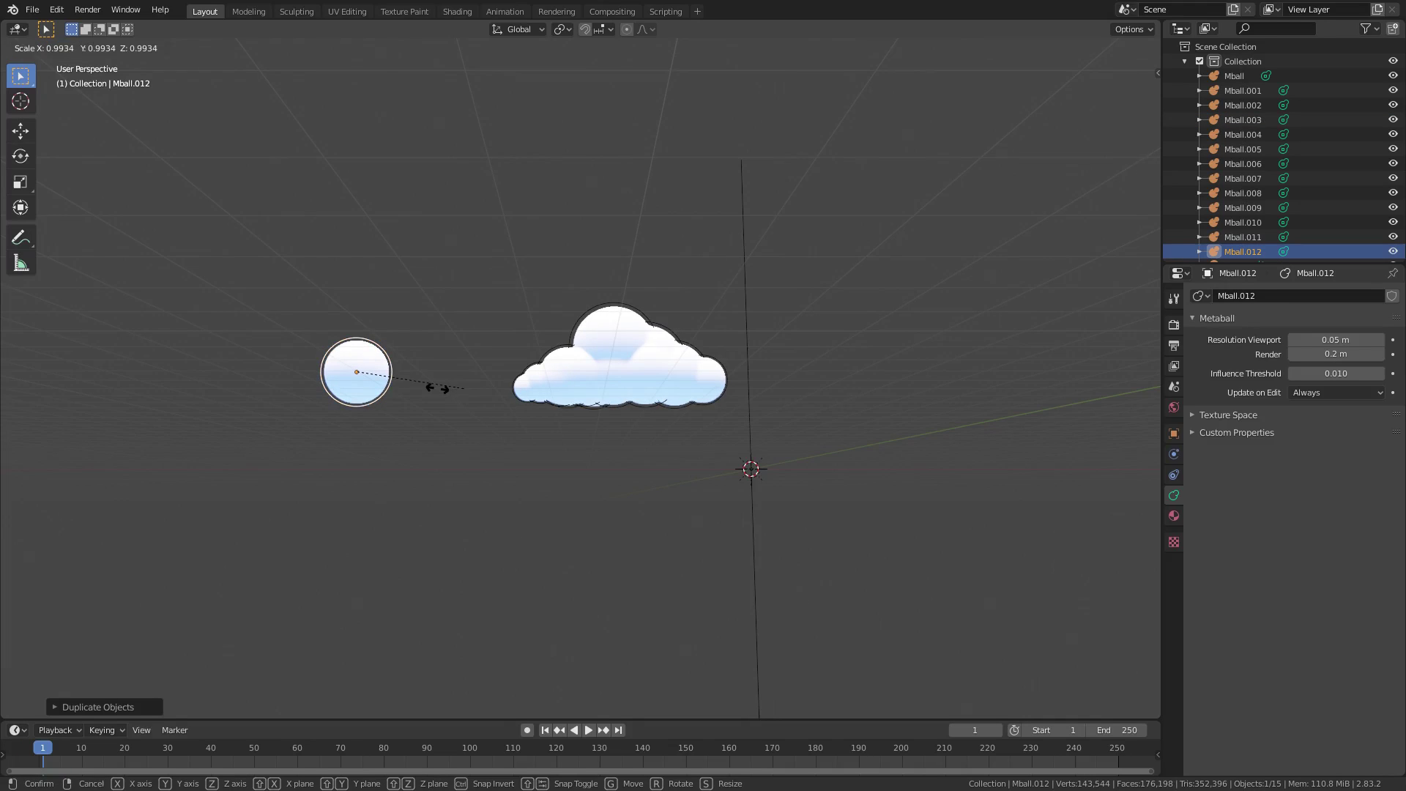
{"action": "left_click", "coordinate": [436, 389]}
Add two overlapping duplicates beside the separate metaball, scaling the second one down to about 0.75
{"action": "scroll", "coordinate": [705, 384], "scroll_direction": "up", "scroll_amount": 2}
{"action": "left_click", "coordinate": [705, 384]}
{"action": "middle_click_drag", "start_coordinate": [709, 407], "coordinate": [864, 418]}
{"action": "left_click", "coordinate": [461, 402]}
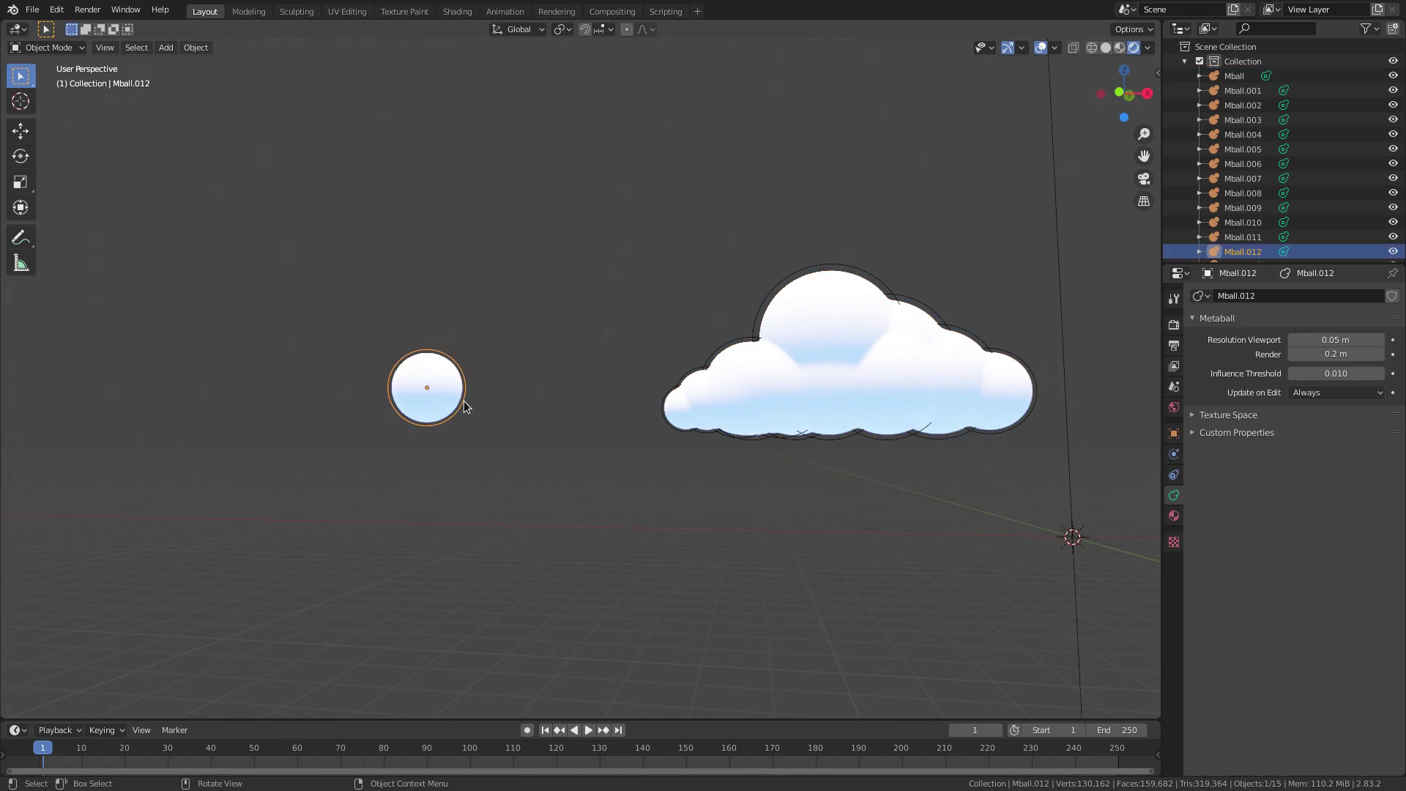
{"action": "key", "text": "shift+d"}
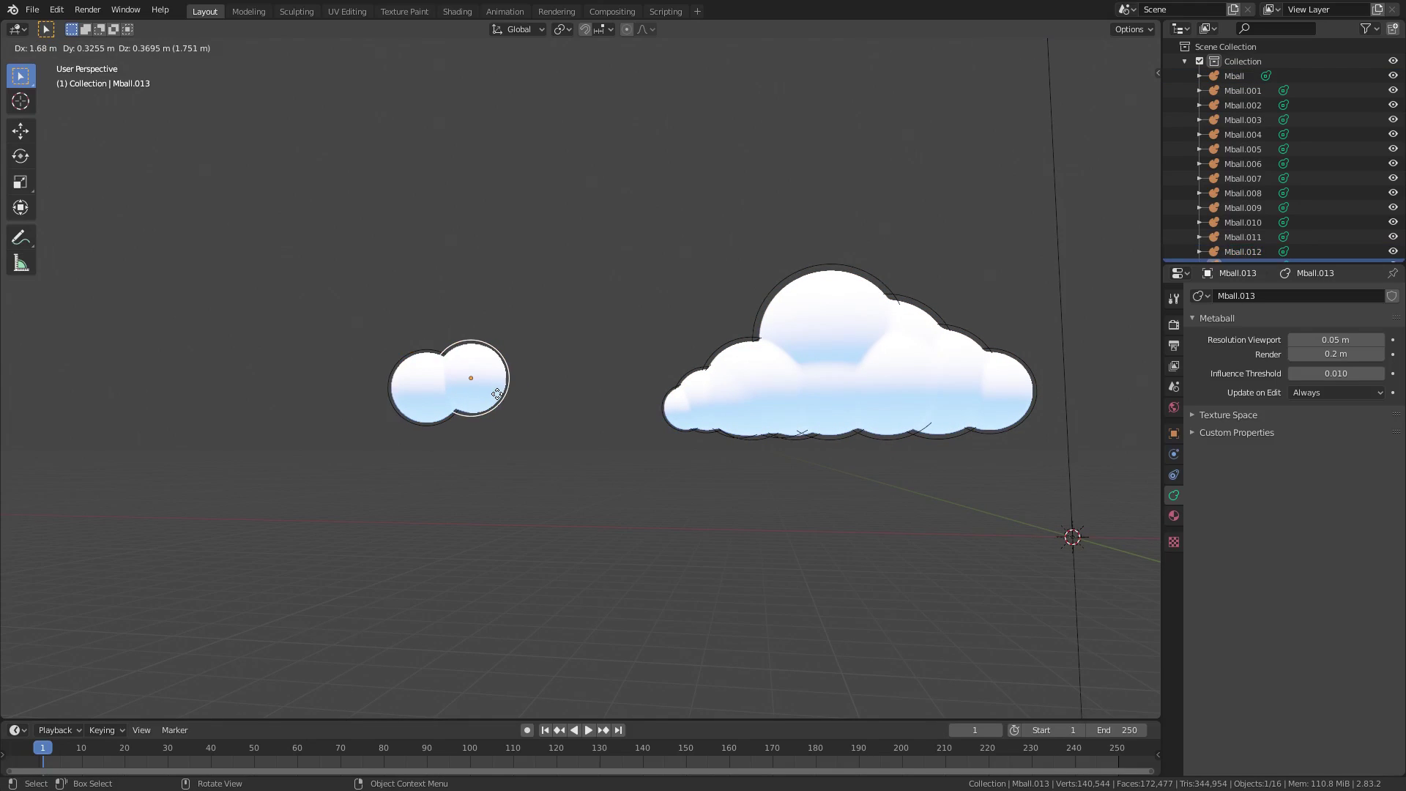
{"action": "left_click", "coordinate": [496, 394]}
{"action": "key", "text": "shift+d"}
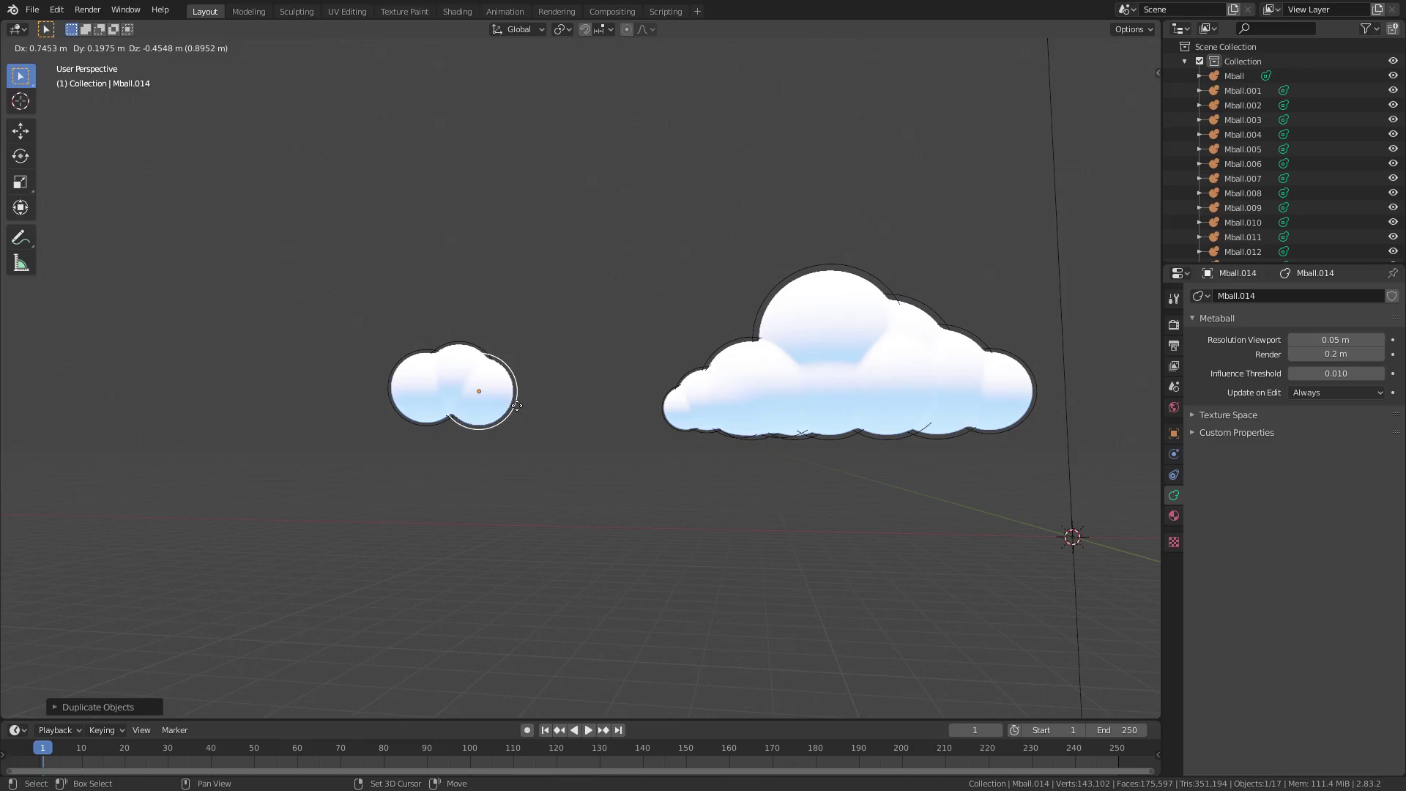
{"action": "left_click", "coordinate": [515, 405]}
{"action": "key", "text": "s"}
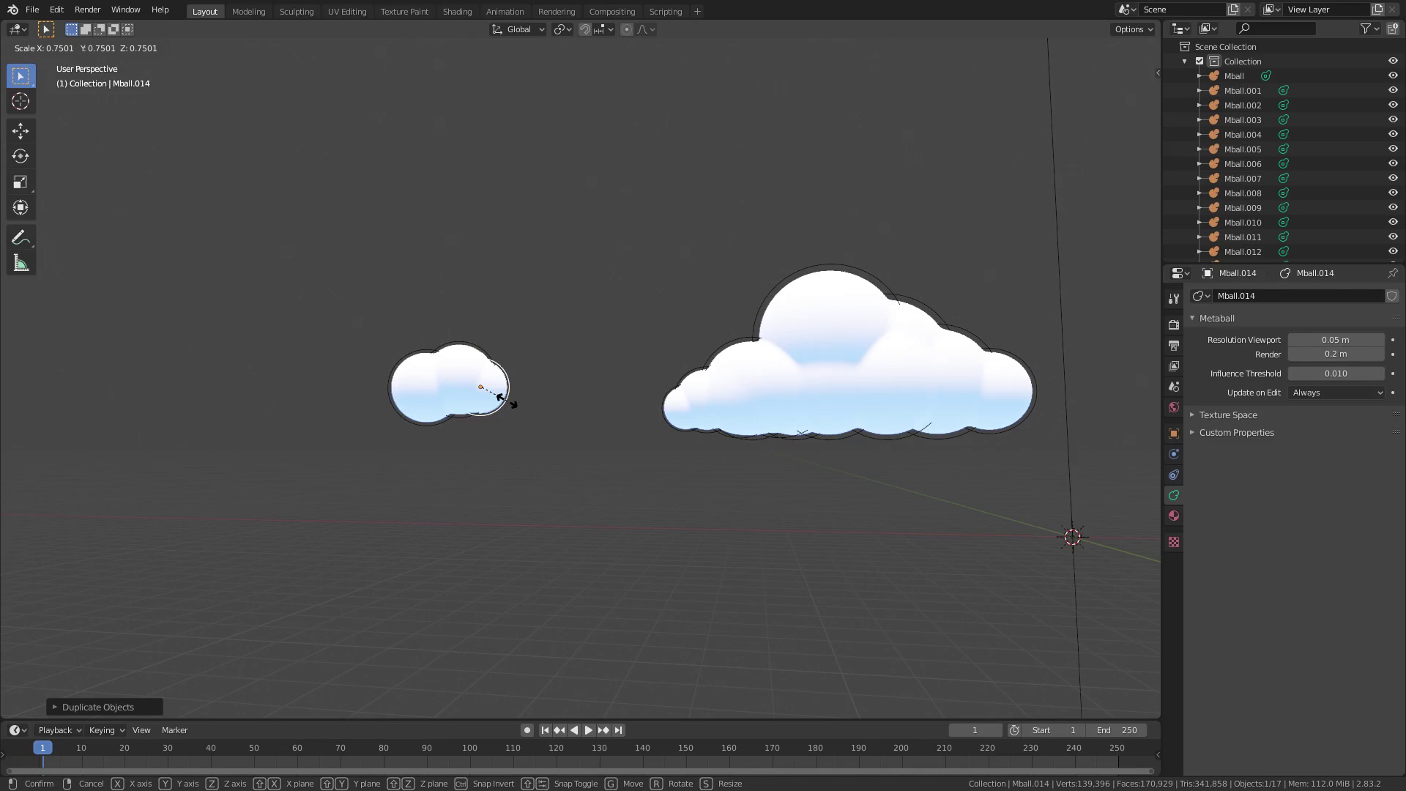
{"action": "left_click", "coordinate": [502, 400]}
Duplicate the smallest metaball to the top of the second cloud, and adjust its size and position to form a rounded puff
{"action": "key", "text": "shift+d"}
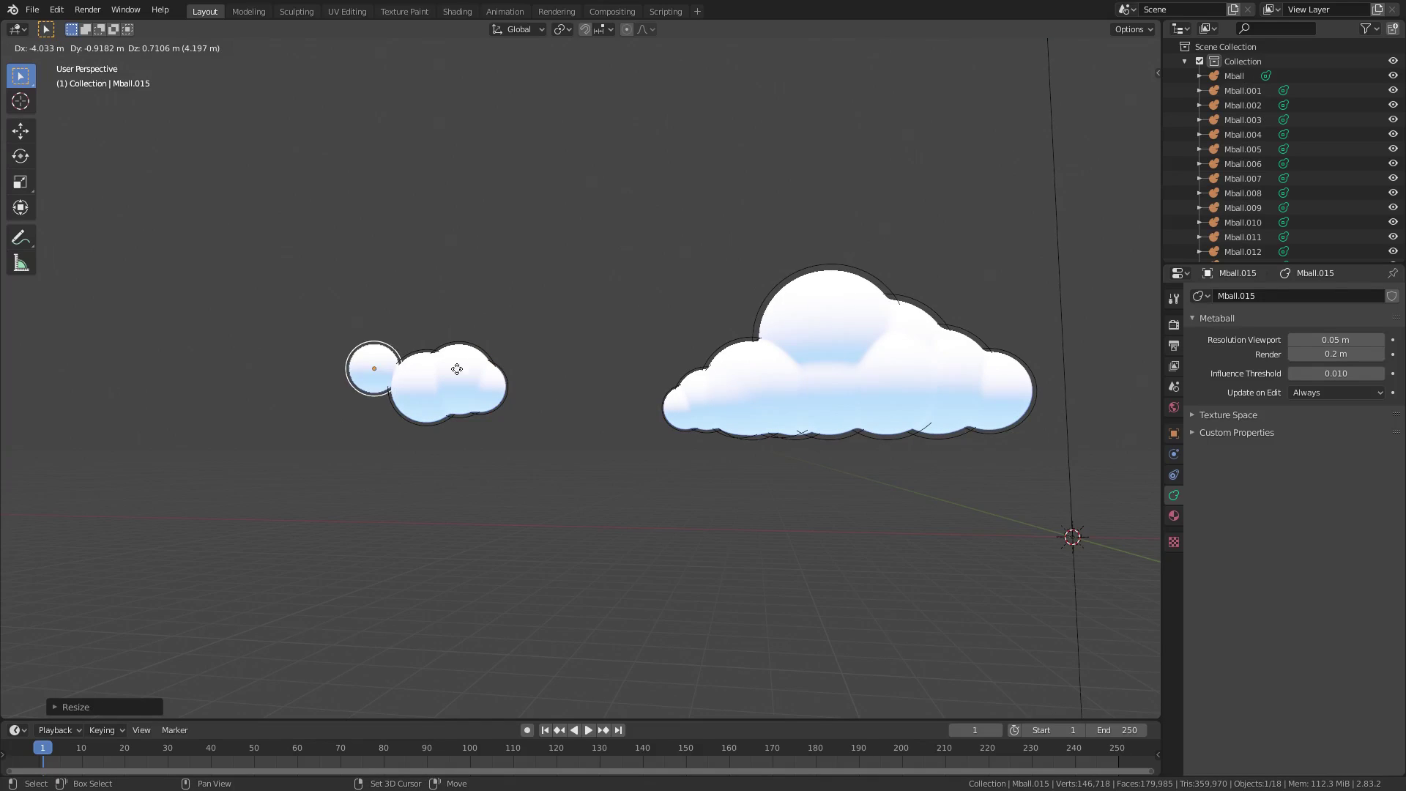
{"action": "left_click", "coordinate": [472, 373]}
{"action": "key", "text": "s"}
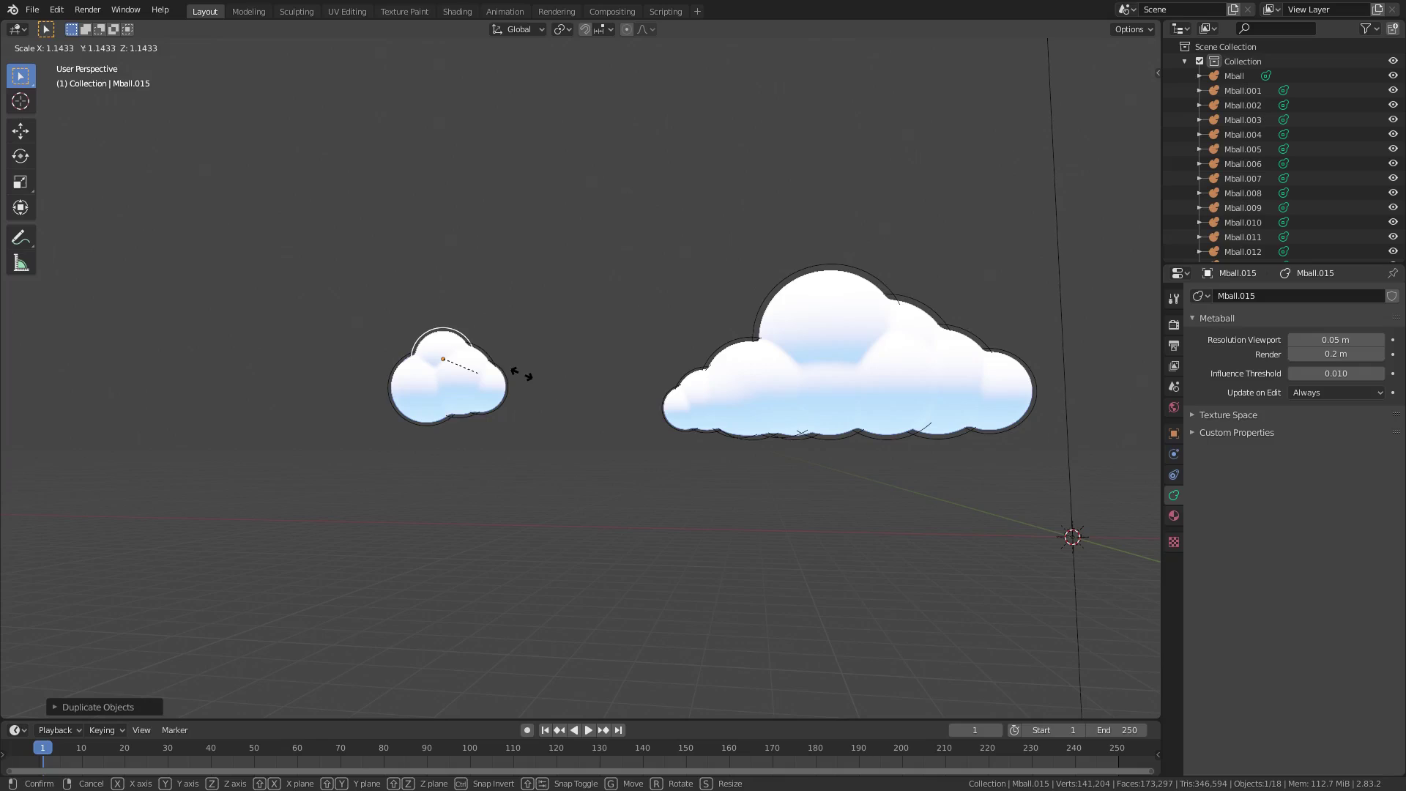
{"action": "left_click", "coordinate": [522, 374]}
{"action": "key", "text": "g"}
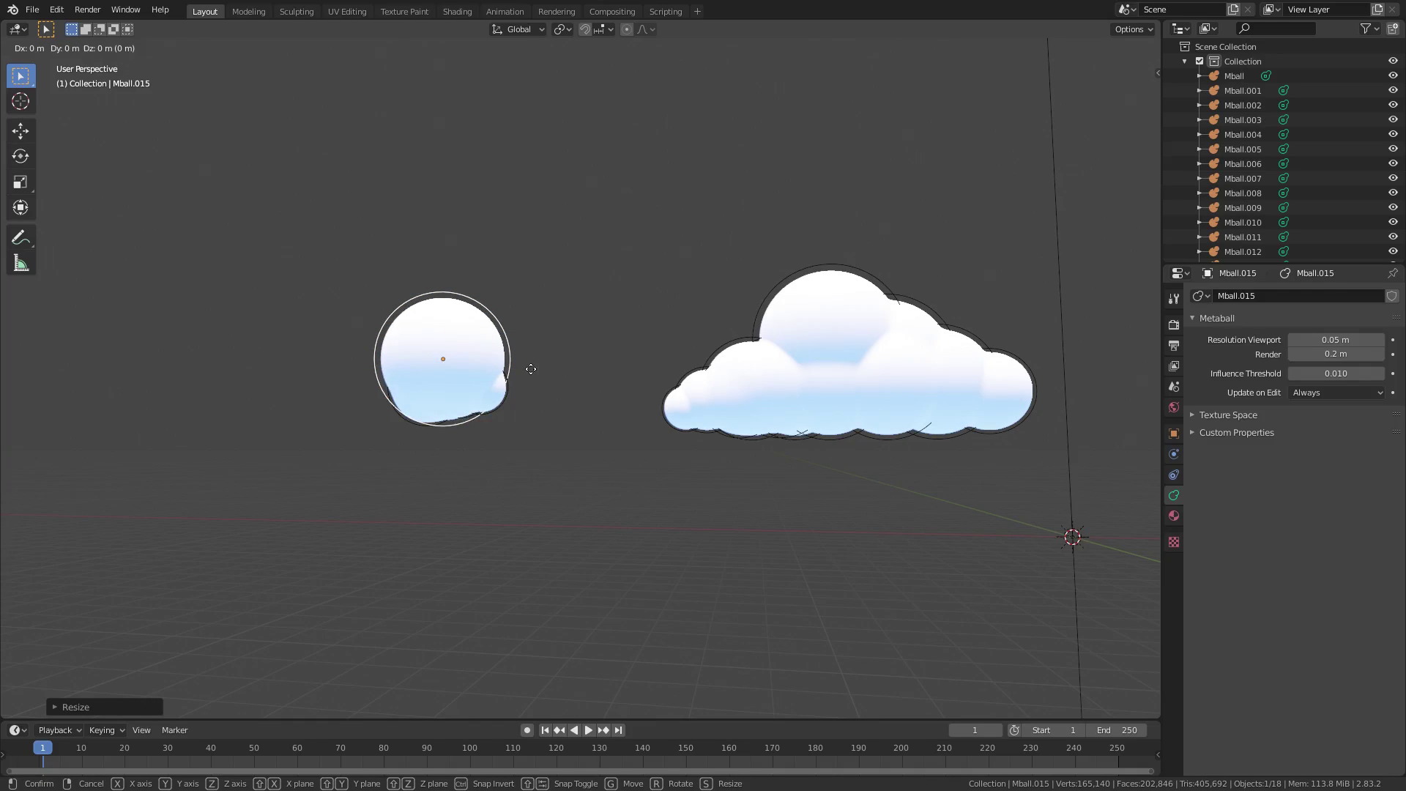
{"action": "left_click", "coordinate": [526, 367]}
{"action": "key", "text": "s"}
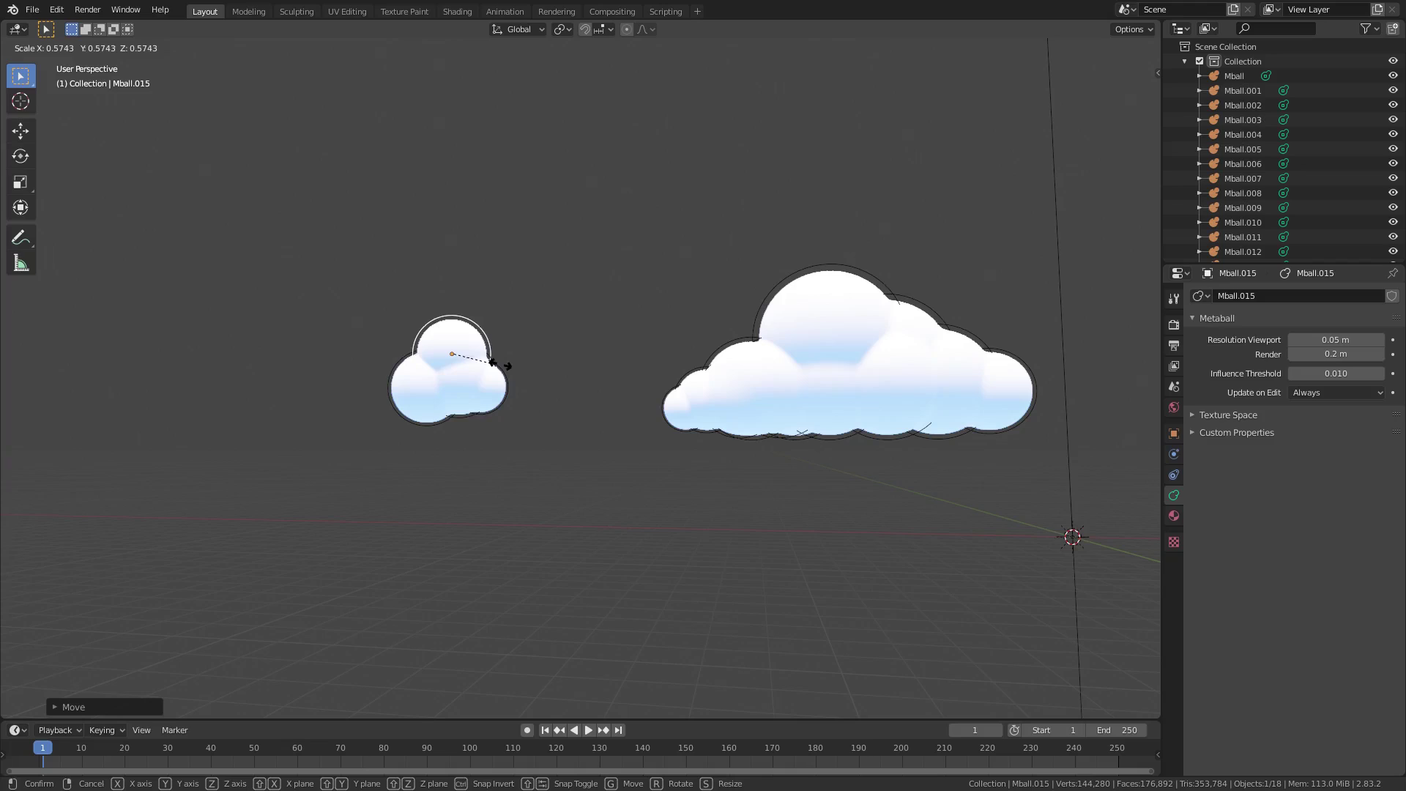
{"action": "left_click", "coordinate": [508, 368]}
Try deleting the second cloud's metaballs as a group, and undo the deletion
{"action": "scroll", "coordinate": [835, 512], "scroll_direction": "down", "scroll_amount": 3}
{"action": "left_click_drag", "start_coordinate": [398, 295], "coordinate": [555, 464]}
{"action": "key", "text": "Delete"}
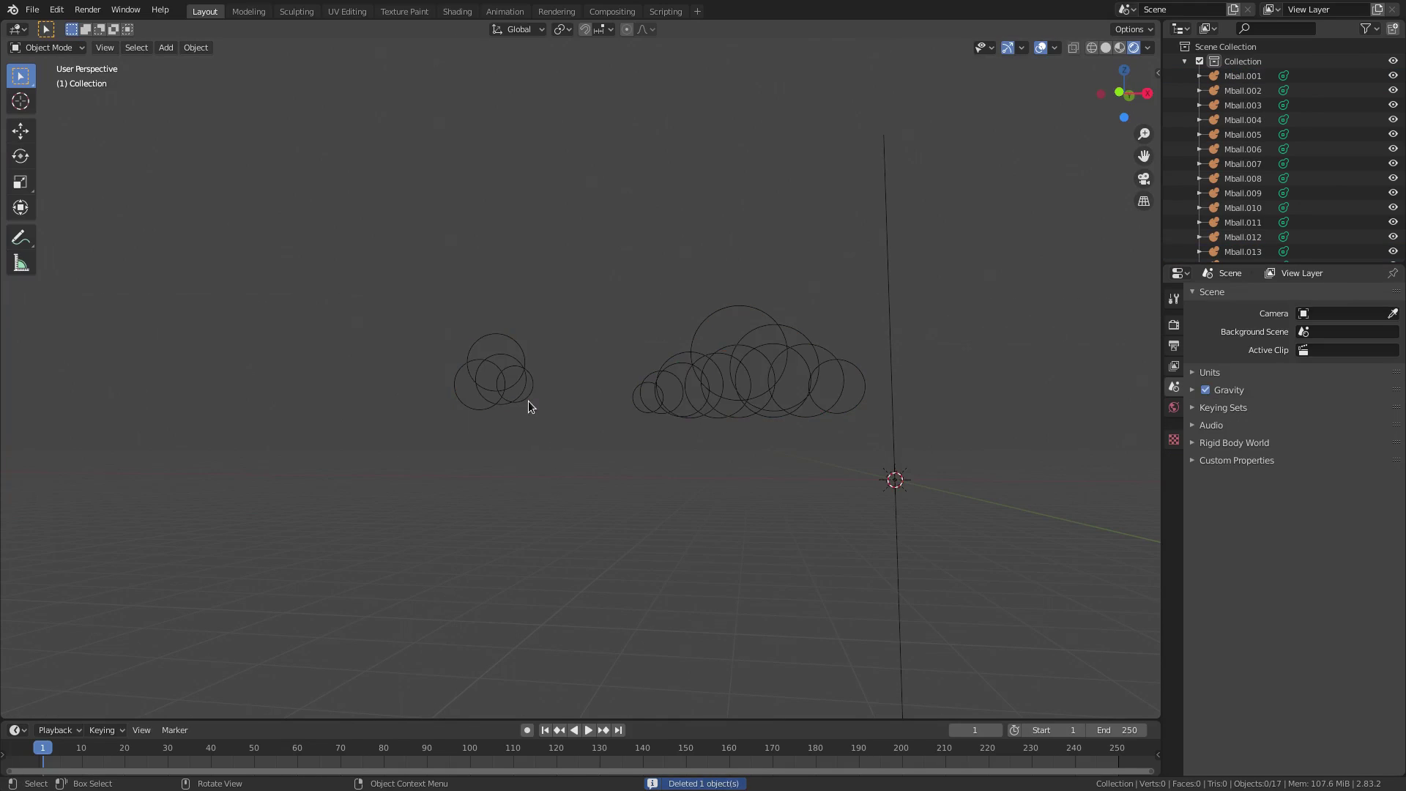
{"action": "key", "text": "ctrl+z"}
Delete the four metaballs of the small second cloud one at a time, undoing any deletion that hits the main cloud
{"action": "left_click", "coordinate": [514, 385]}
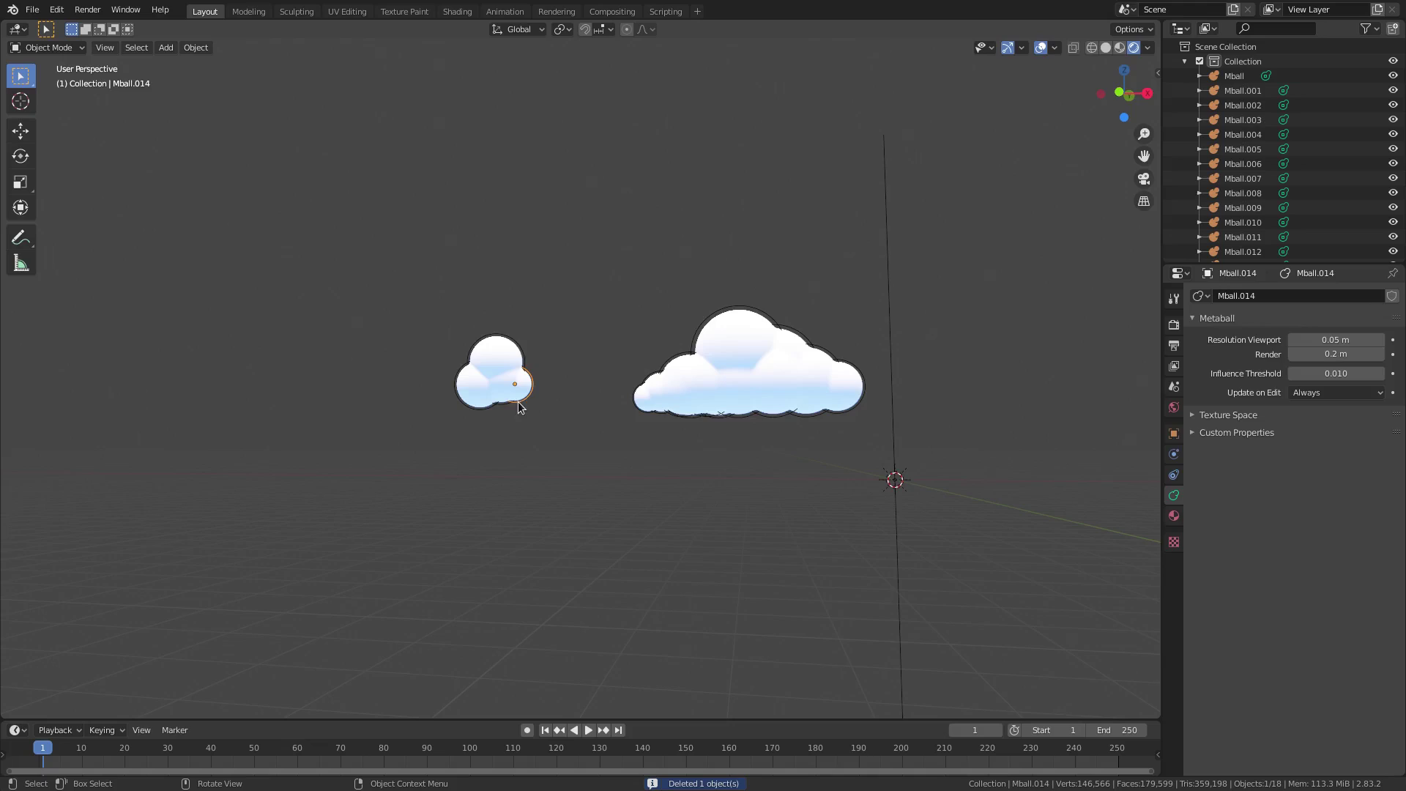
{"action": "key", "text": "Delete"}
{"action": "left_click", "coordinate": [509, 402]}
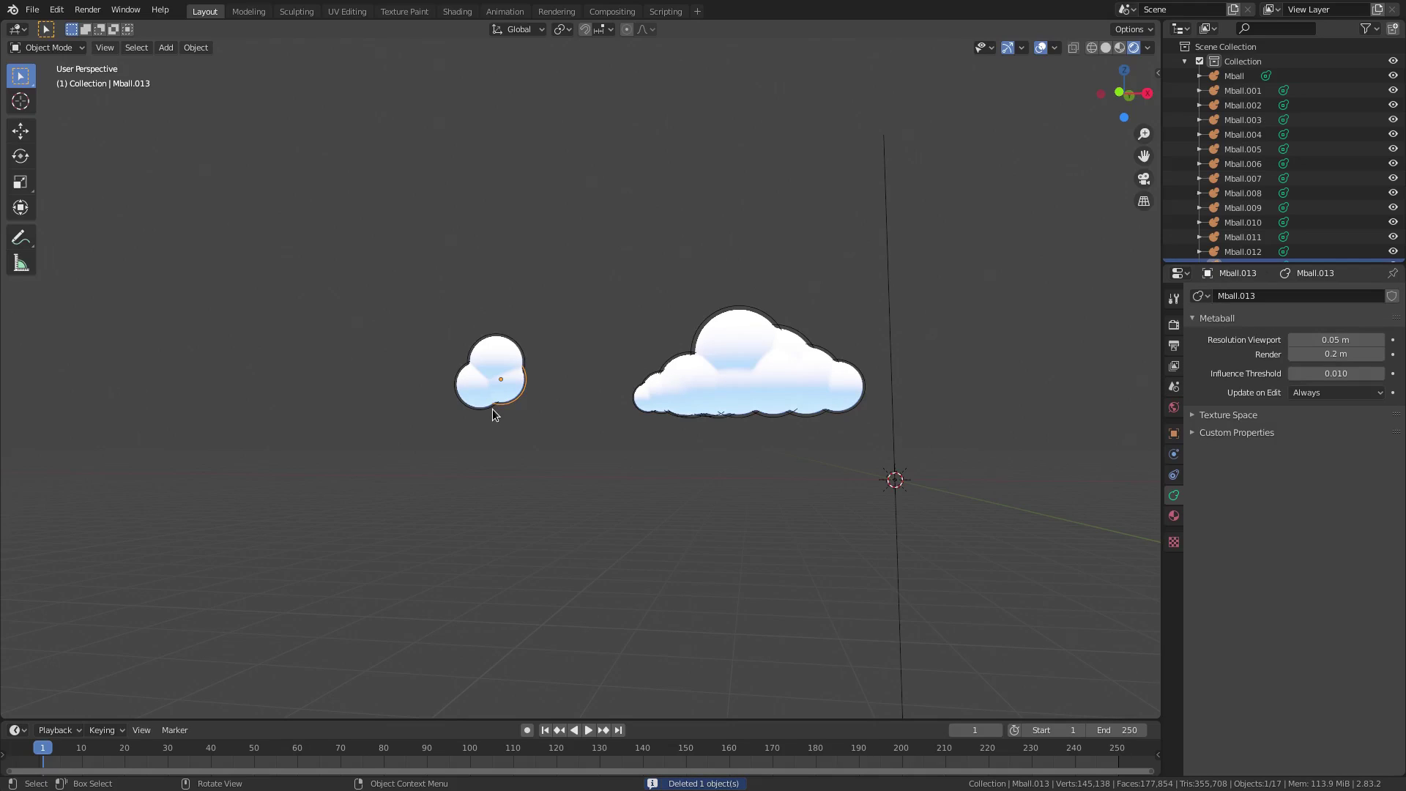
{"action": "key", "text": "Delete"}
{"action": "left_click", "coordinate": [492, 407]}
{"action": "key", "text": "Delete"}
{"action": "left_click", "coordinate": [507, 390]}
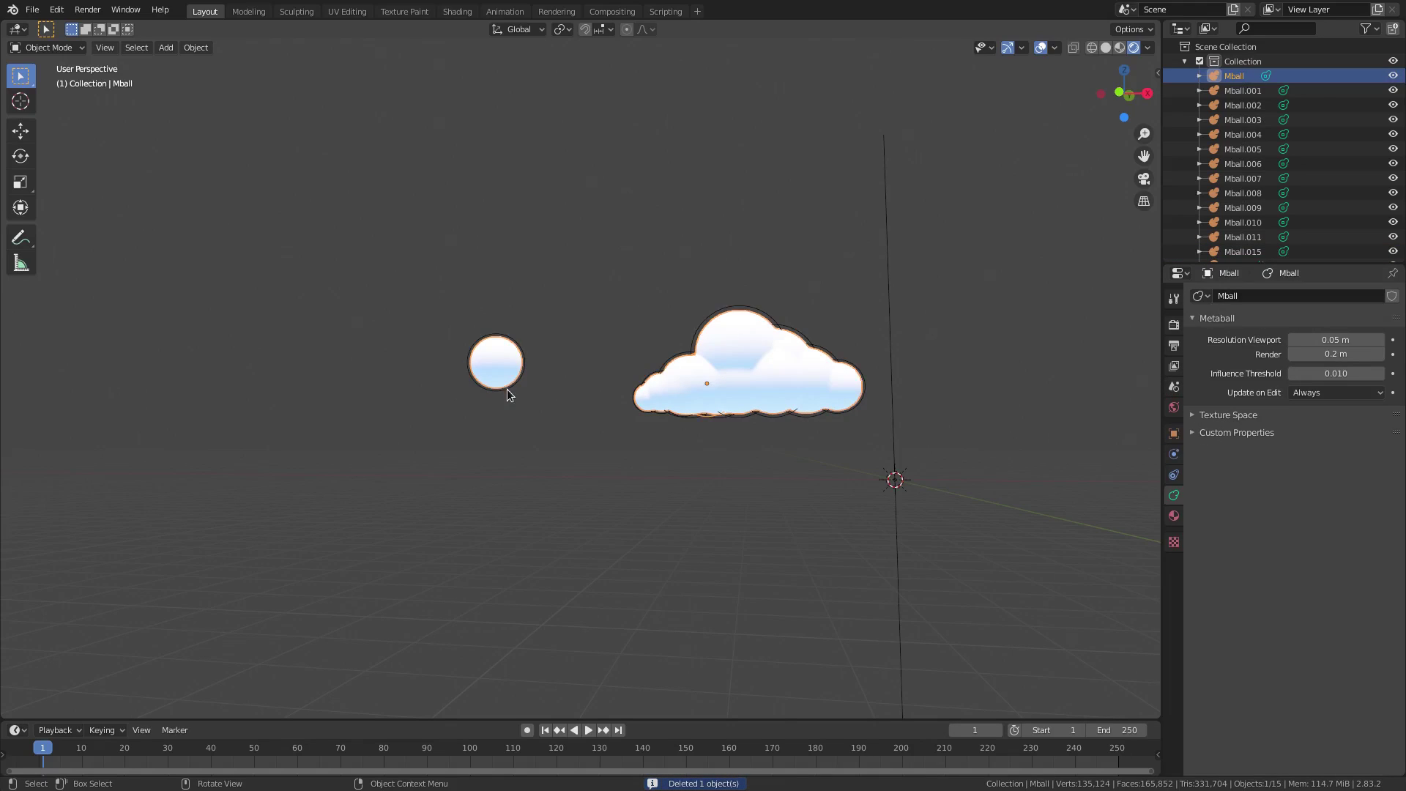
{"action": "key", "text": "Delete"}
{"action": "key", "text": "ctrl+z"}
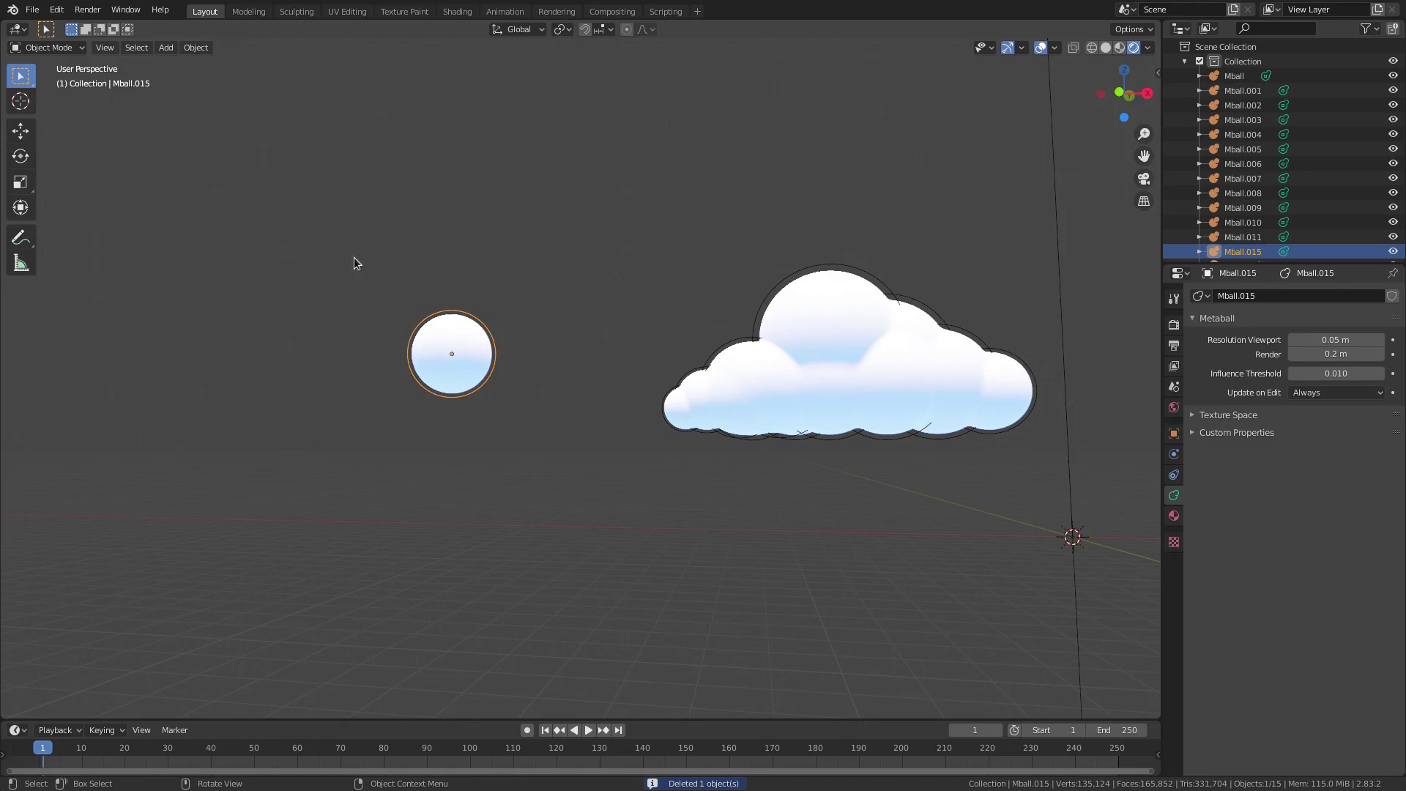
{"action": "key", "text": "Delete"}
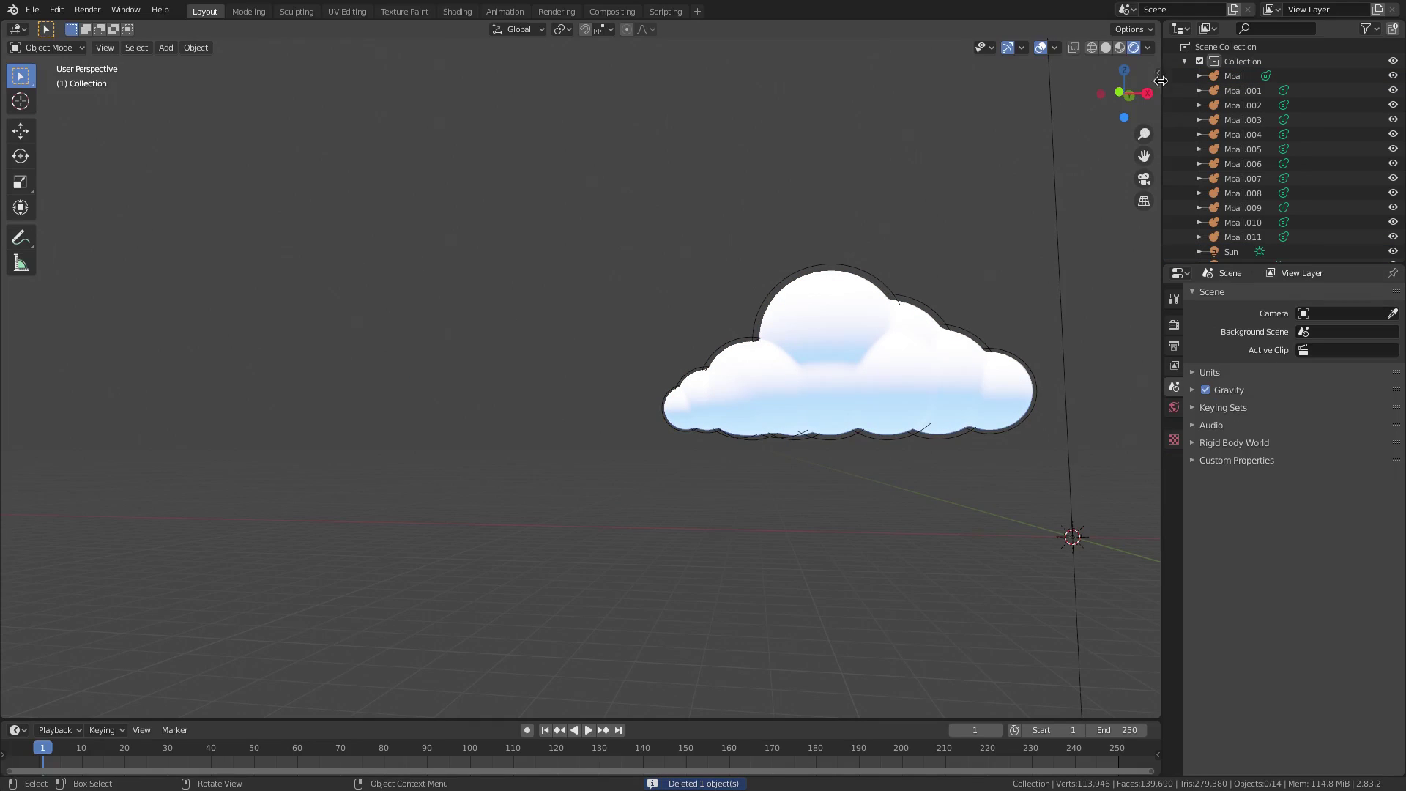
Switch the viewport to Material Preview with scene lights enabled, raise the world opacity, and set the background blur to 0.75
{"action": "left_click", "coordinate": [1120, 48]}
{"action": "left_click", "coordinate": [1150, 48]}
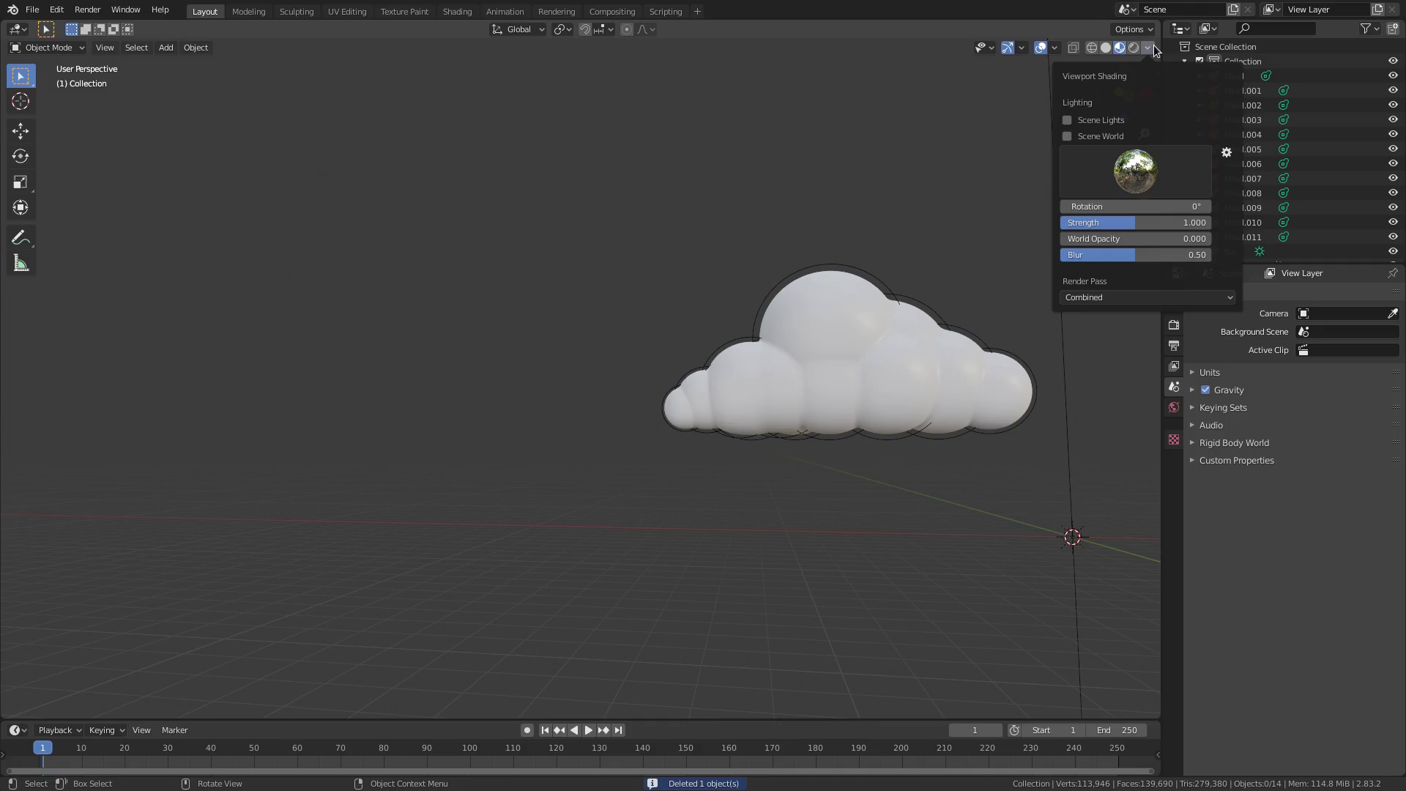
{"action": "left_click", "coordinate": [1070, 120]}
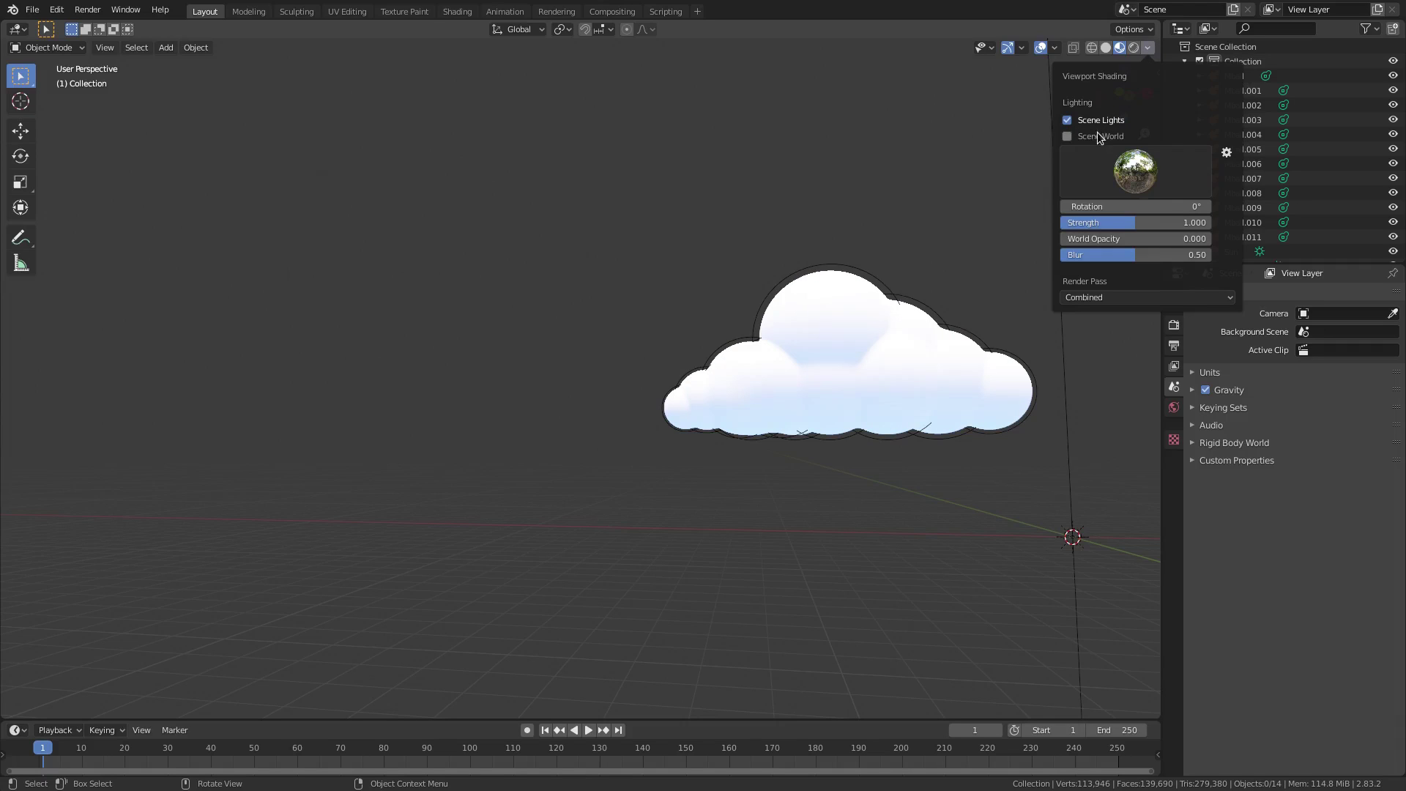
{"action": "mouse_move", "coordinate": [1109, 237]}
{"action": "left_mouse_down"}
{"action": "mouse_move", "coordinate": [1210, 239]}
{"action": "mouse_move", "coordinate": [1172, 254]}
{"action": "left_mouse_up"}
{"action": "middle_click_drag", "start_coordinate": [841, 380], "coordinate": [760, 380], "text": "shift"}
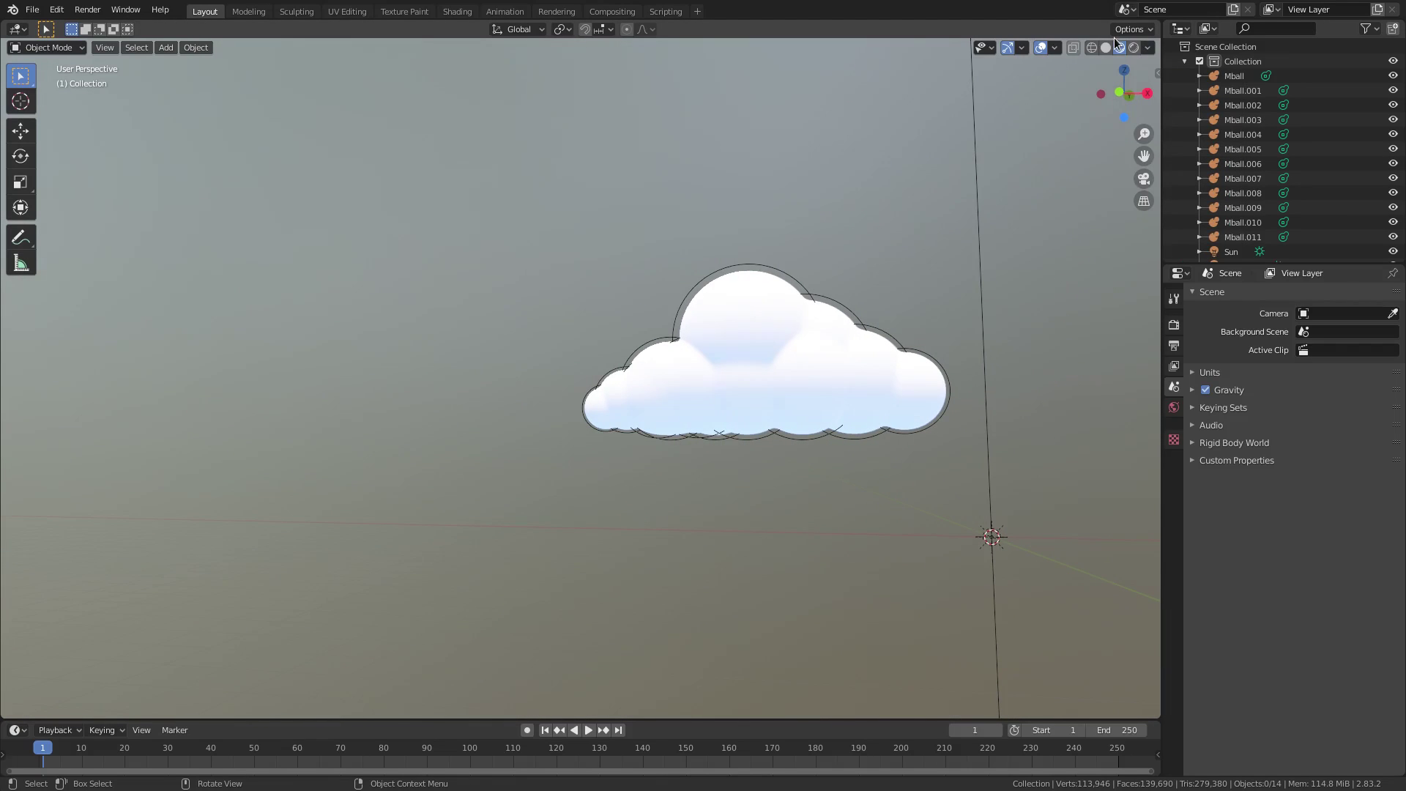
Change the preview environment to the HDRI with a blue sky over green ground
{"action": "left_click", "coordinate": [1146, 49]}
{"action": "left_click", "coordinate": [1142, 192]}
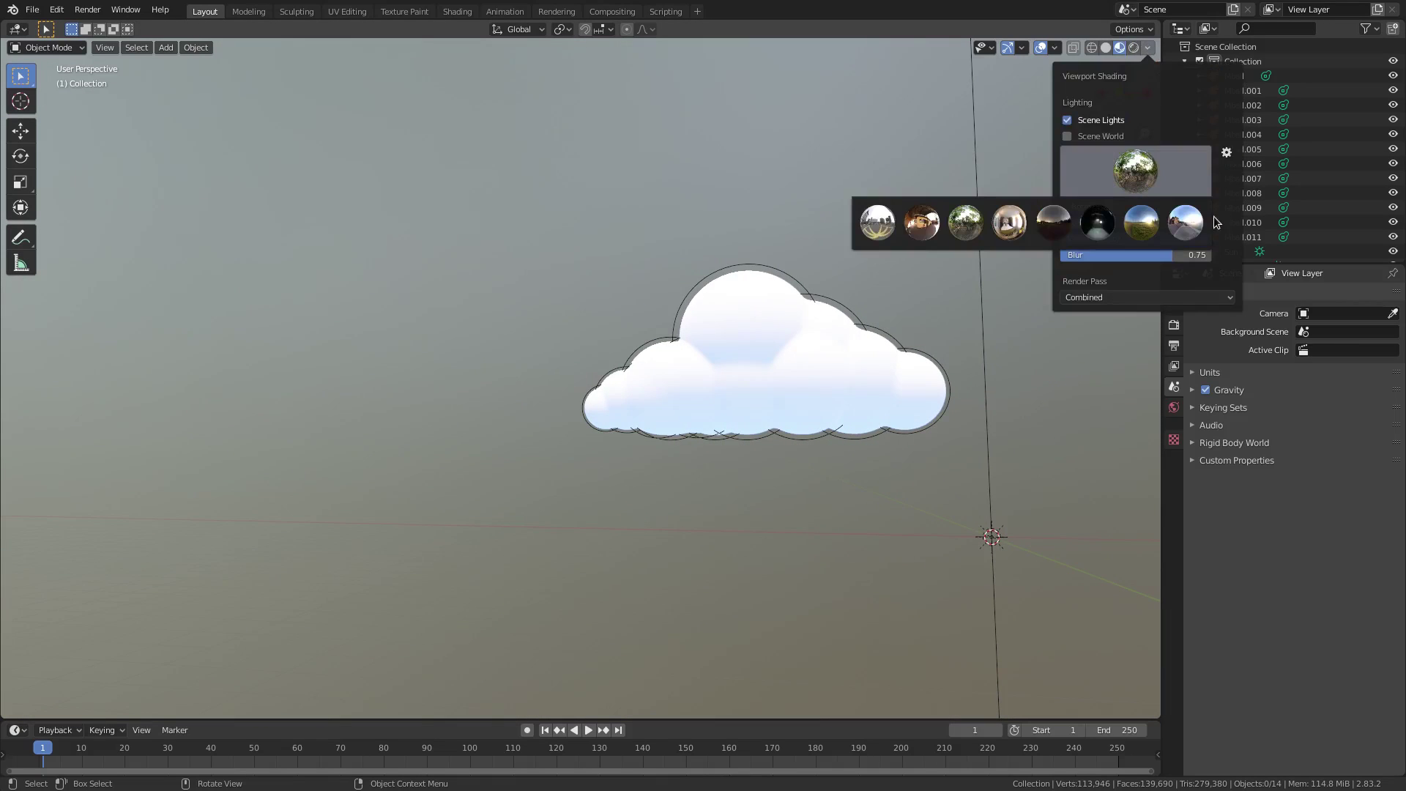
{"action": "left_click", "coordinate": [1141, 220]}
{"action": "middle_click_drag", "start_coordinate": [786, 411], "coordinate": [785, 393]}
{"action": "scroll", "coordinate": [784, 392], "scroll_direction": "down", "scroll_amount": 3}
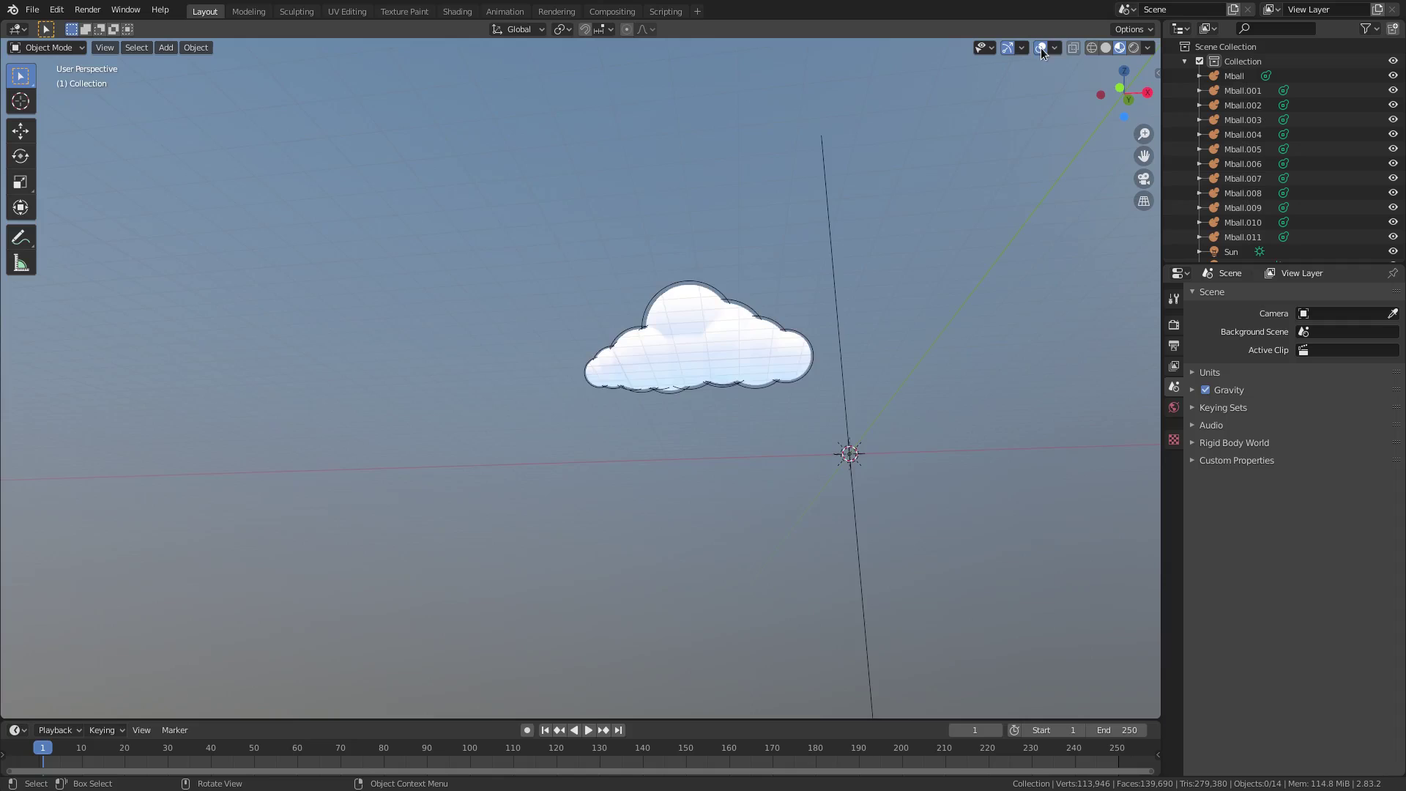
Hide the viewport overlays and view the shaded cloud against the sky from several angles
{"action": "left_click", "coordinate": [1040, 47]}
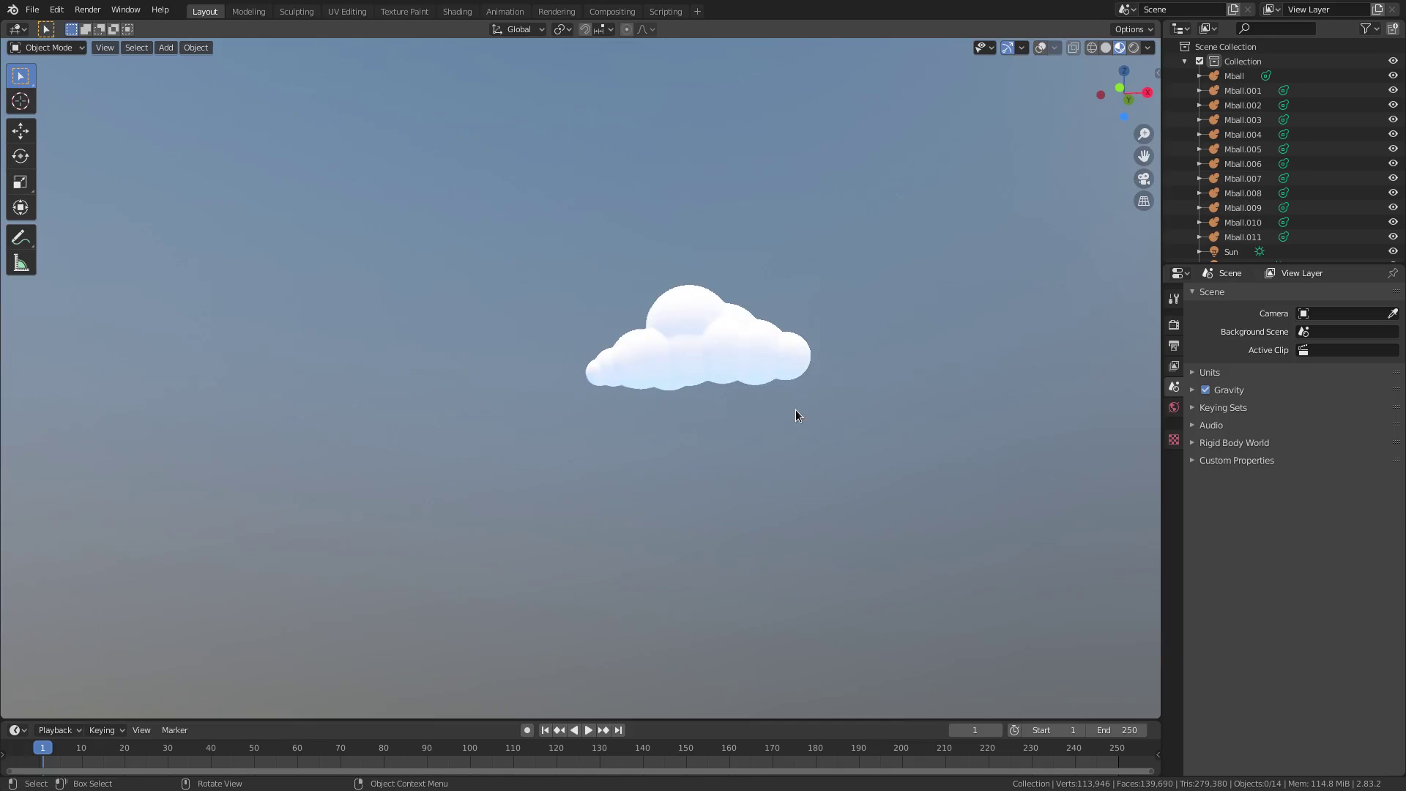
{"action": "middle_click_drag", "start_coordinate": [796, 411], "coordinate": [589, 512]}
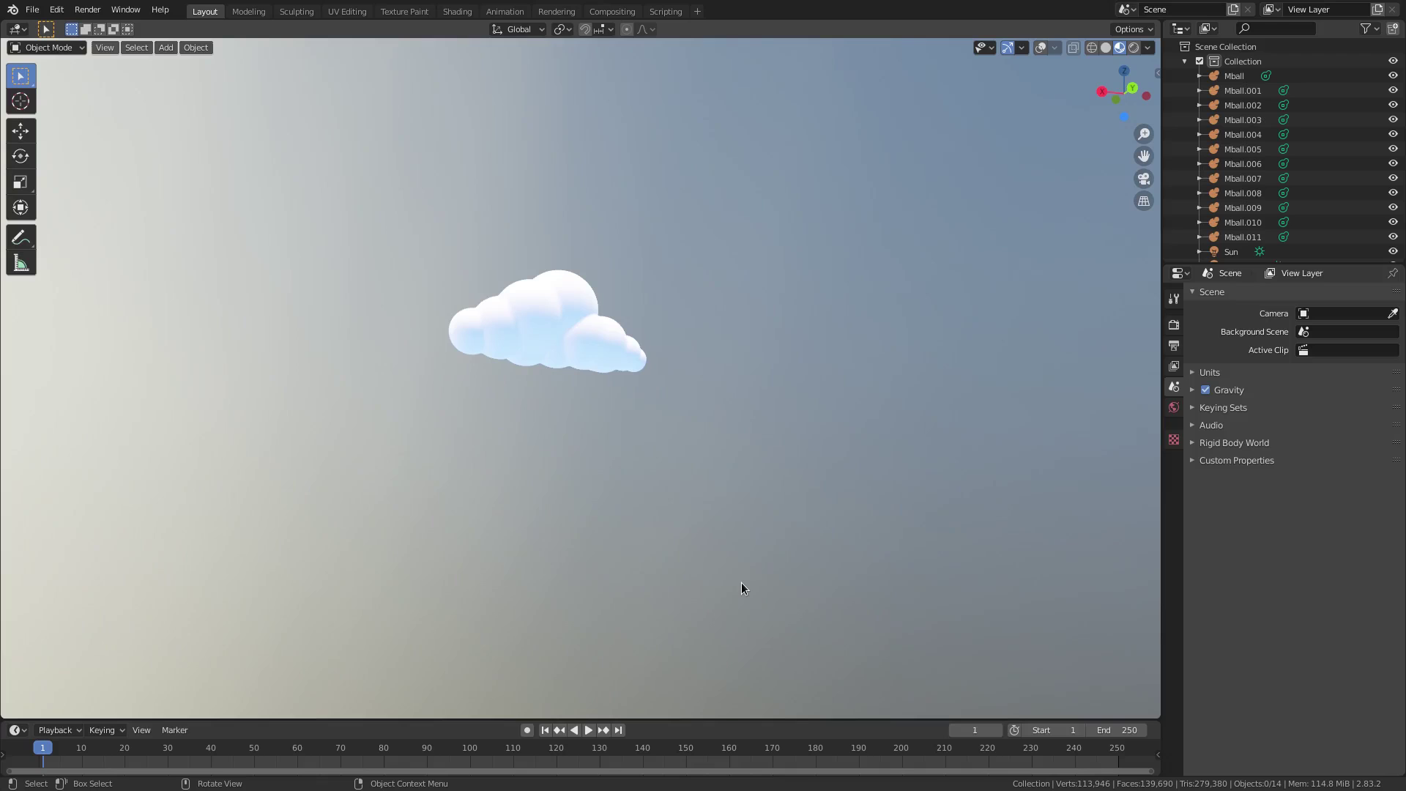
{"action": "mouse_move", "coordinate": [763, 551]}
{"action": "middle_mouse_down"}
{"action": "mouse_move", "coordinate": [707, 582]}
{"action": "mouse_move", "coordinate": [362, 590]}
{"action": "mouse_move", "coordinate": [388, 575]}
{"action": "middle_mouse_up"}
{"action": "scroll", "coordinate": [411, 559], "scroll_direction": "up", "scroll_amount": 2}
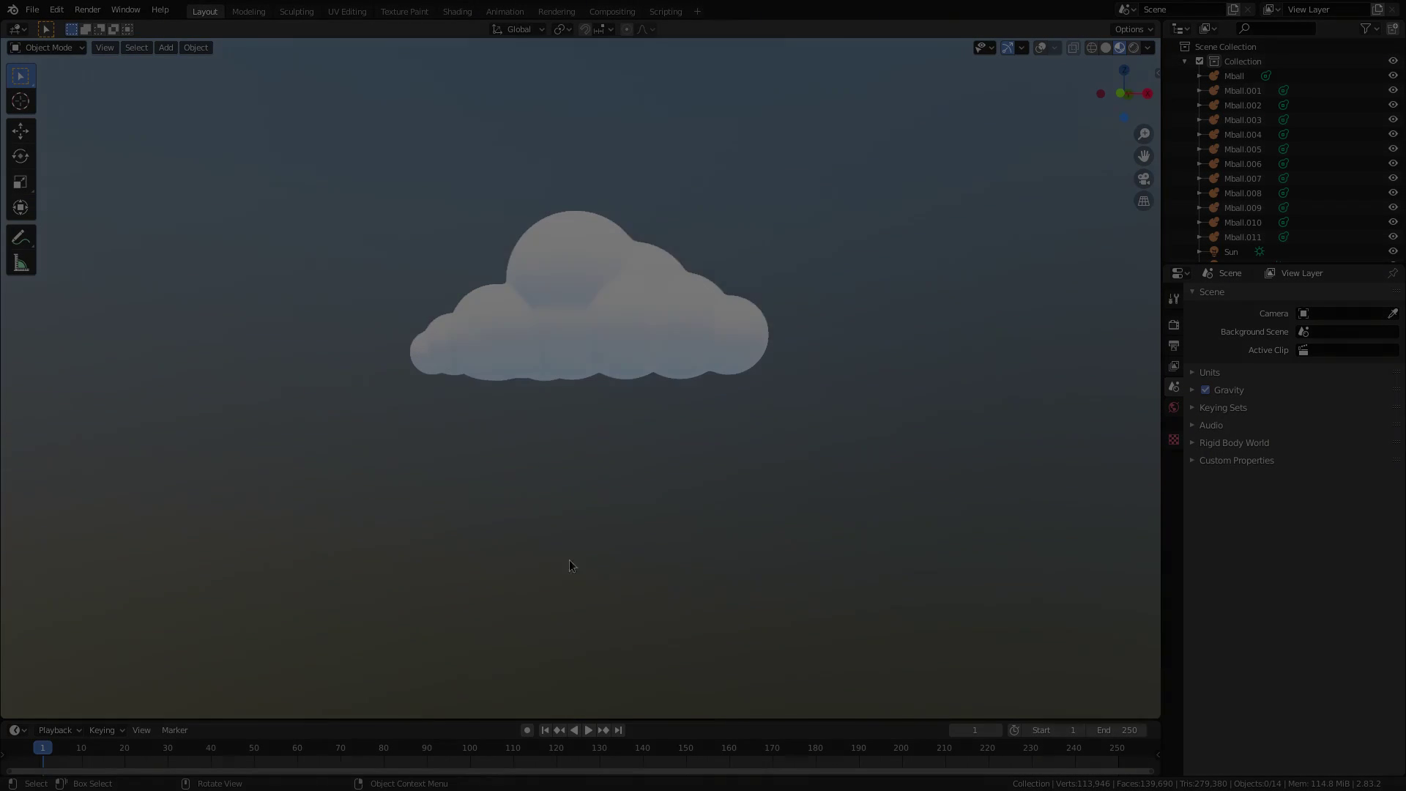